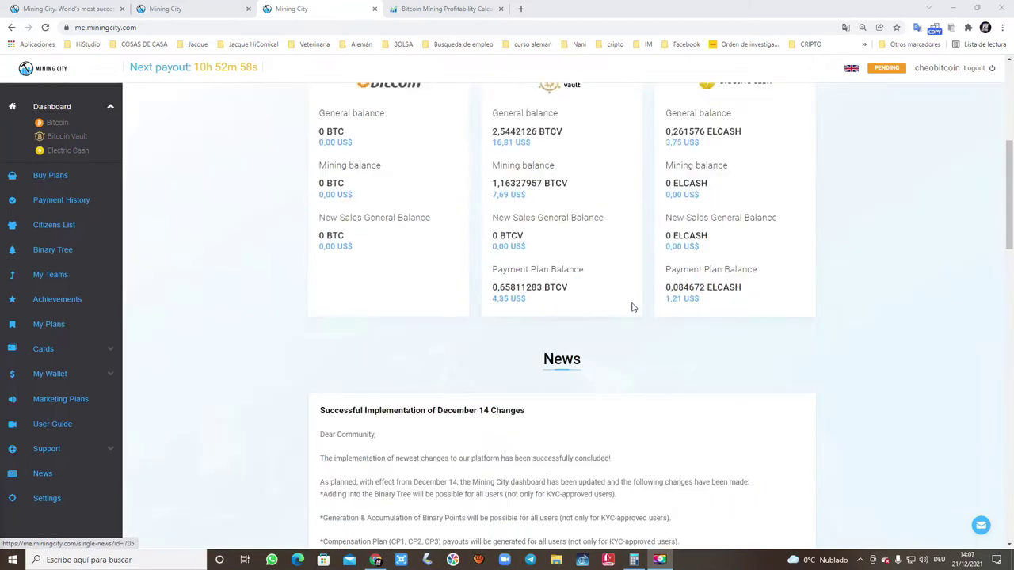
- Examine the balances on the Bitcoin, Bitcoin Vault and Electric Cash dashboards, glancing at the BTC plans on the main dashboard
scroll(620, 310, "up", 2)
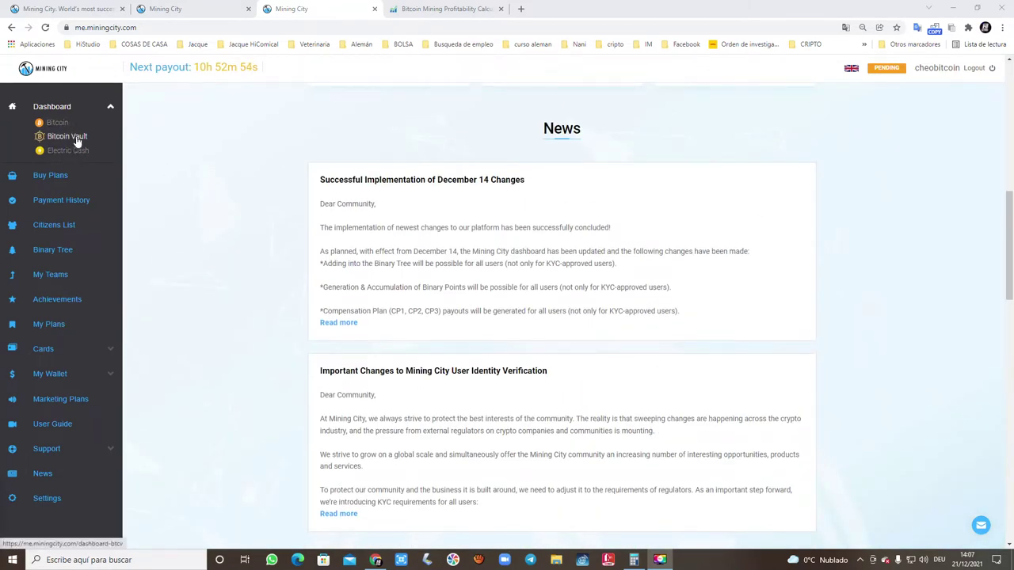
left_click(58, 124)
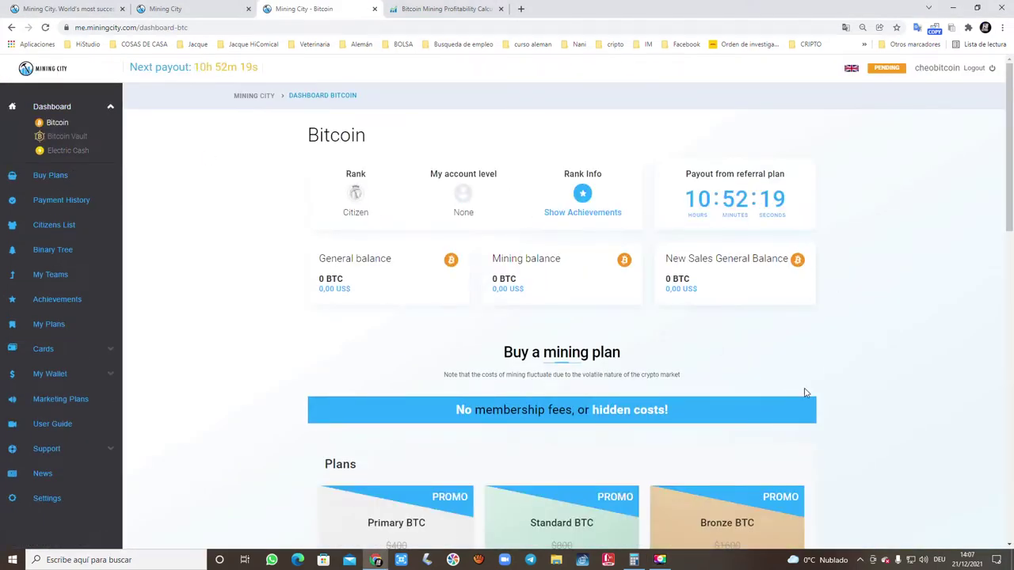
scroll(720, 289, "down", 2)
left_click(68, 140)
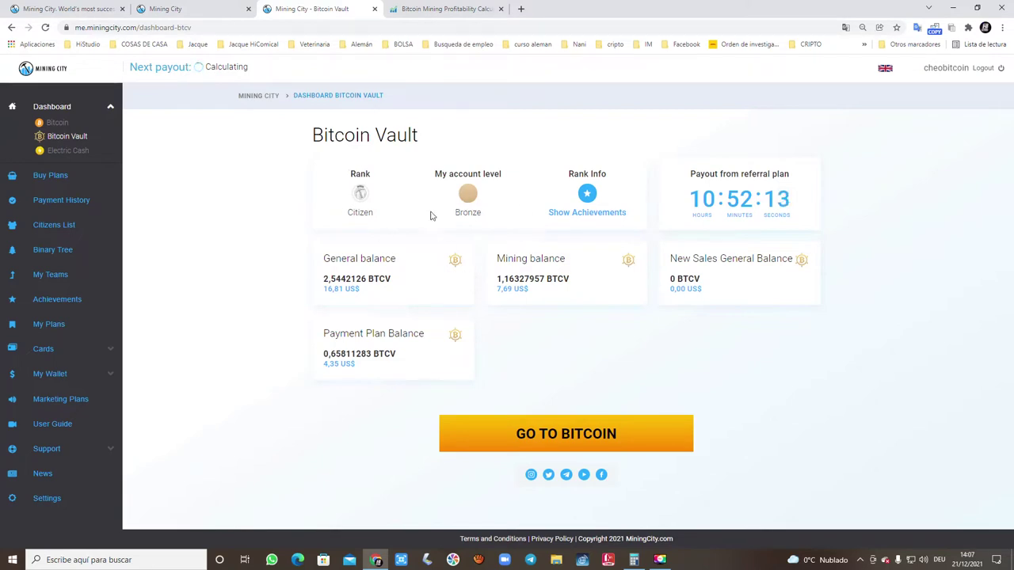
left_click(169, 11)
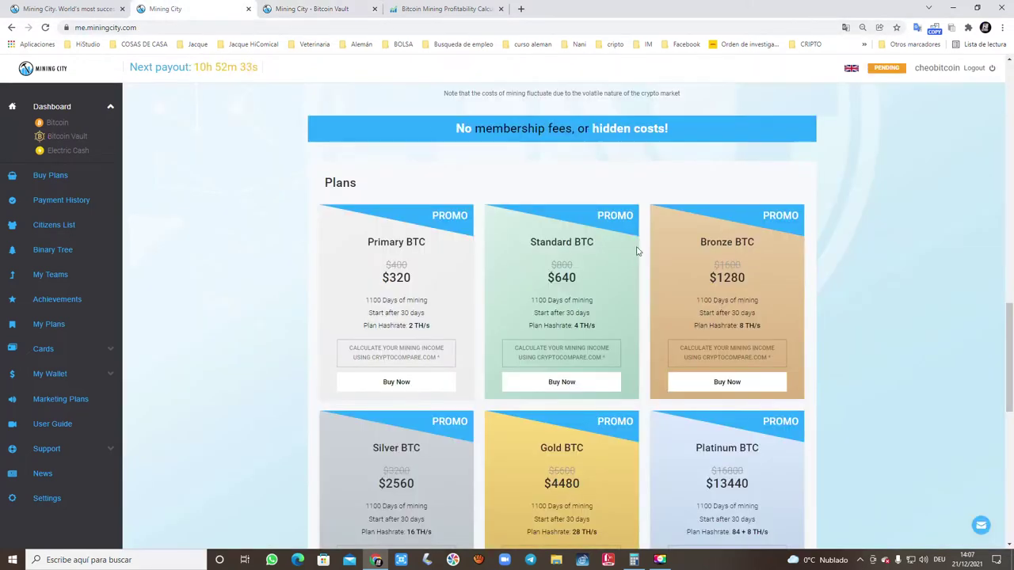
scroll(753, 343, "down", 2)
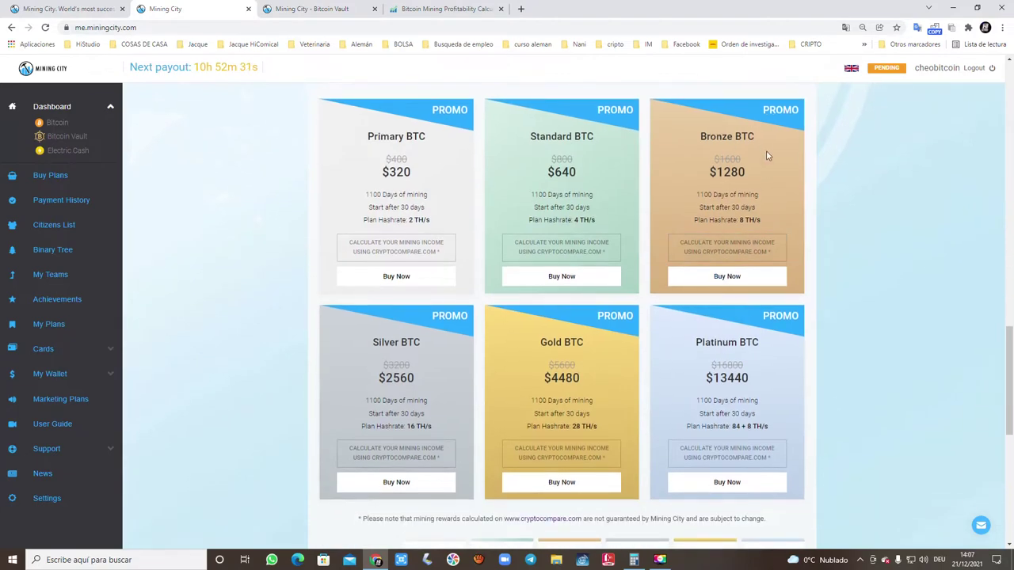
scroll(720, 192, "up", 2)
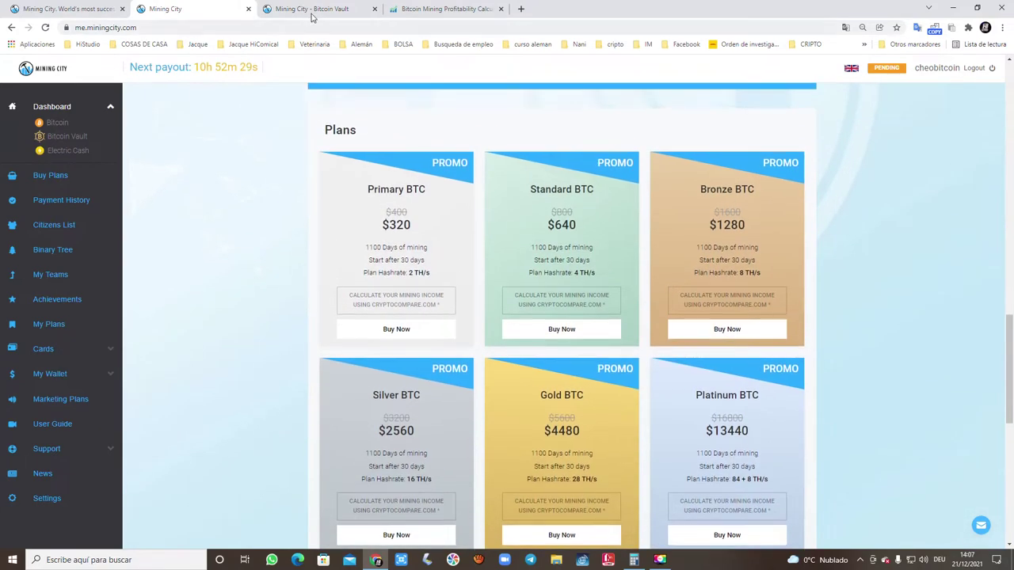
key("ctrl+Tab")
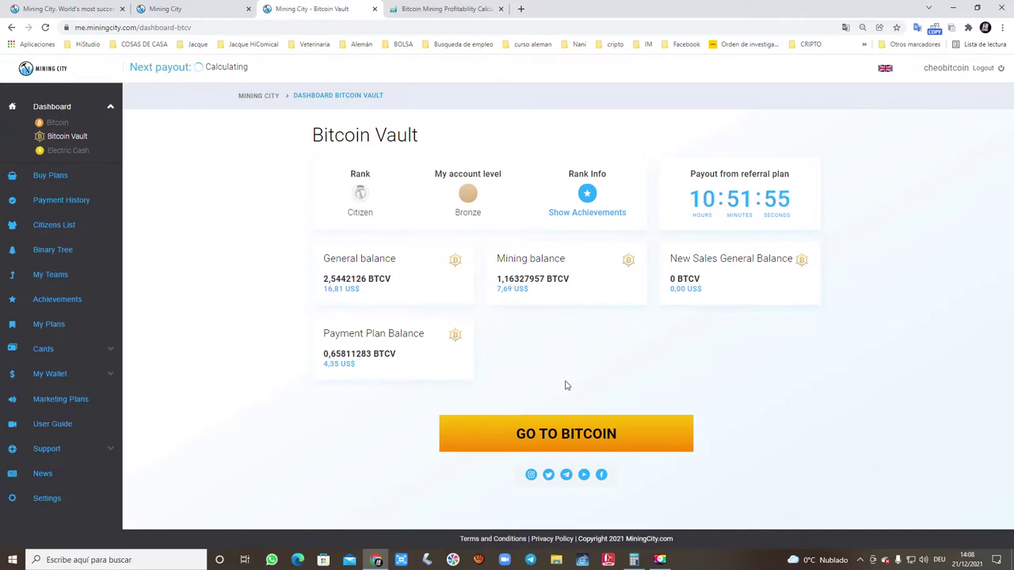
left_click(57, 150)
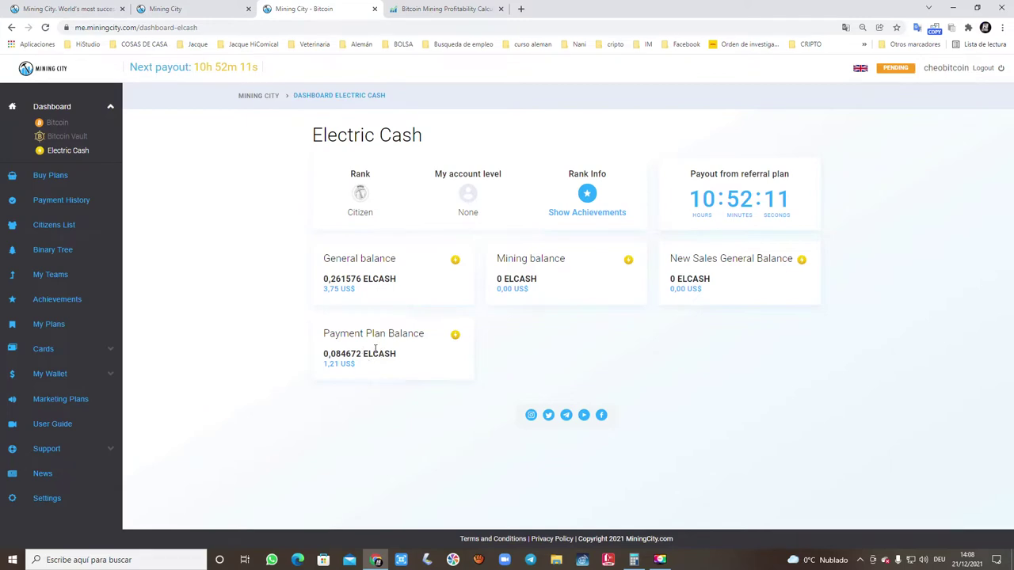
- Open the Buy Plans page and examine the BTC plans' prices, hashrates and power ratings, from Primary to Platinum
left_click(56, 177)
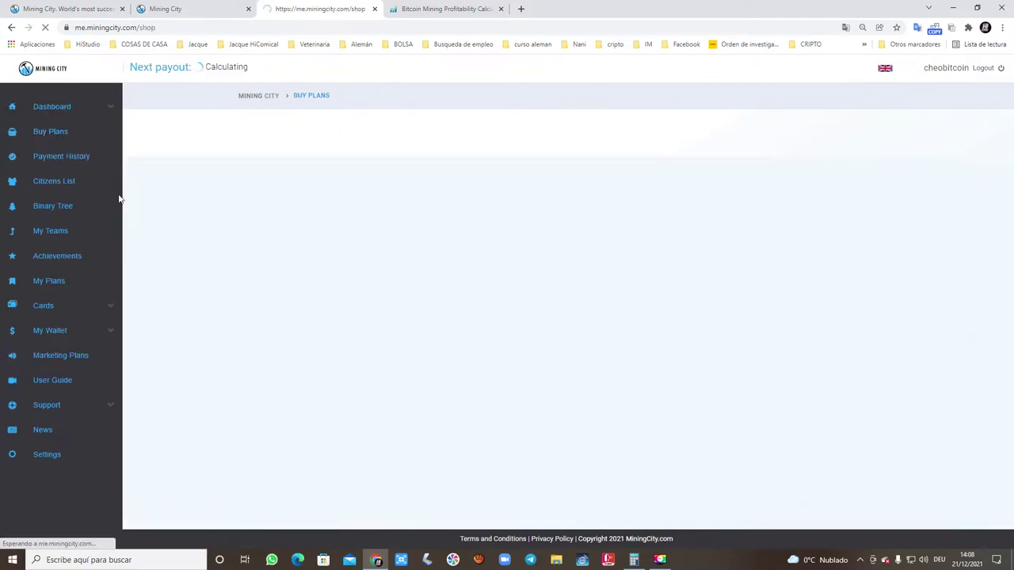
left_click(176, 11)
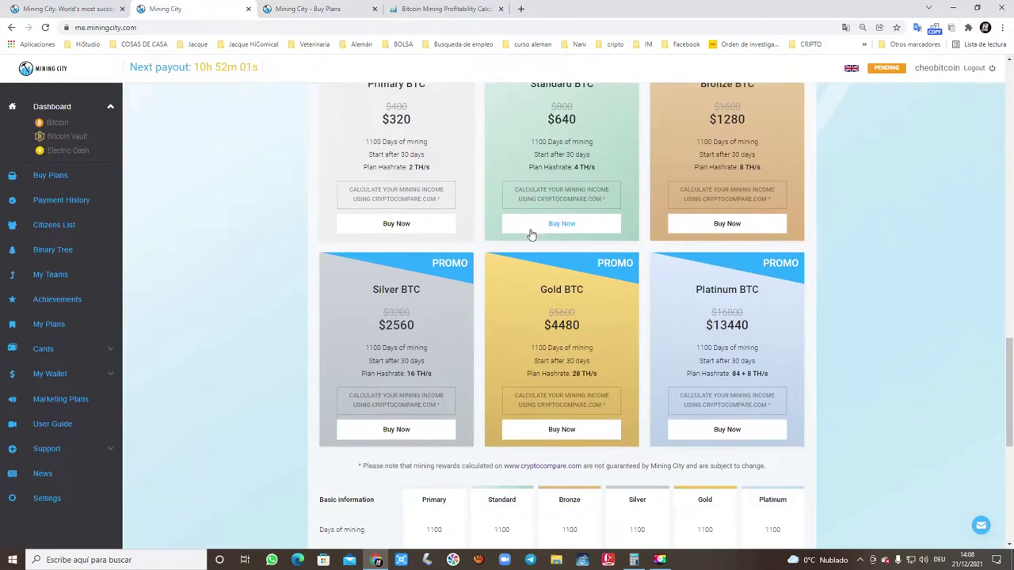
left_click(298, 9)
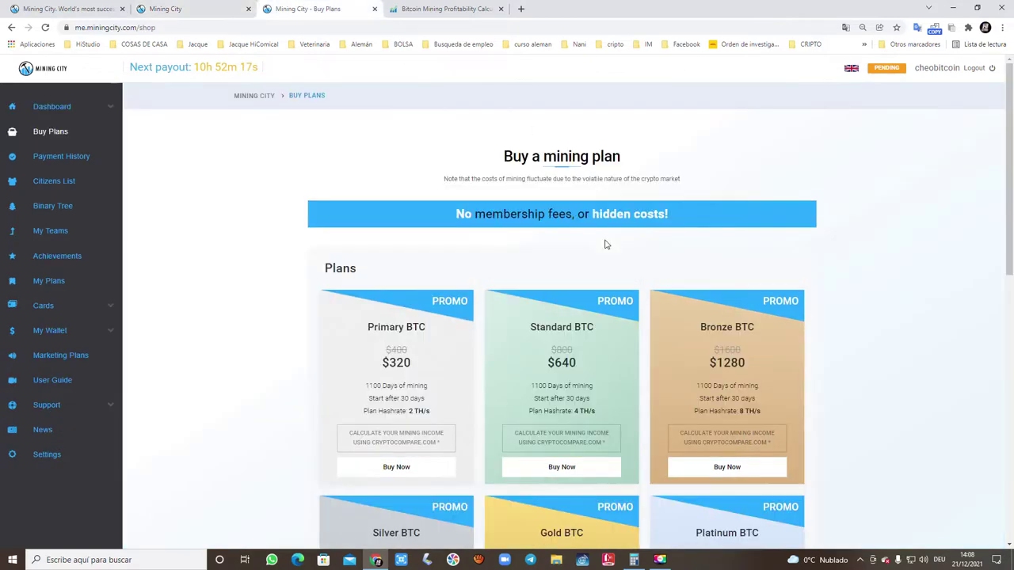
scroll(597, 227, "down", 2)
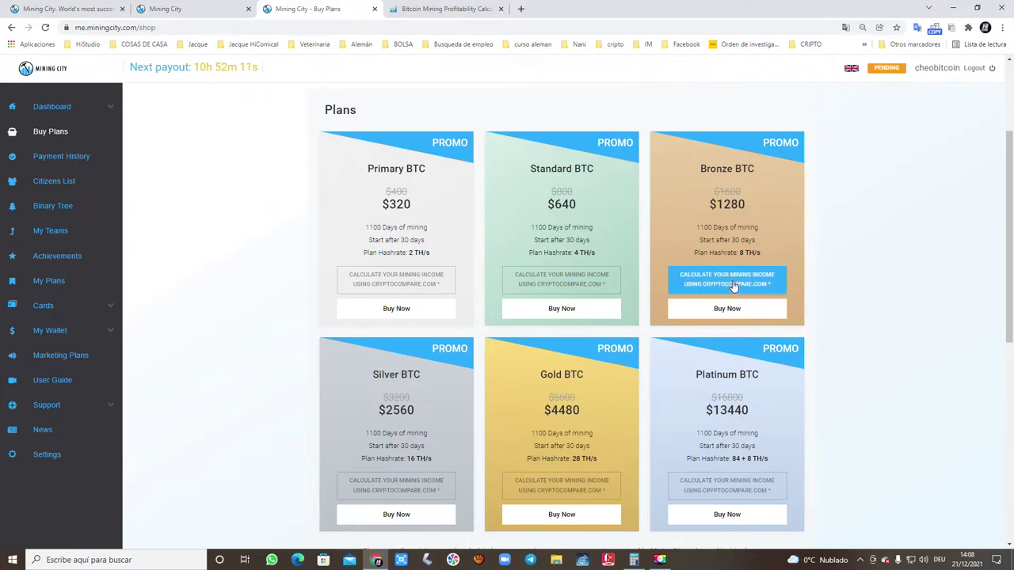
scroll(573, 269, "down", 1)
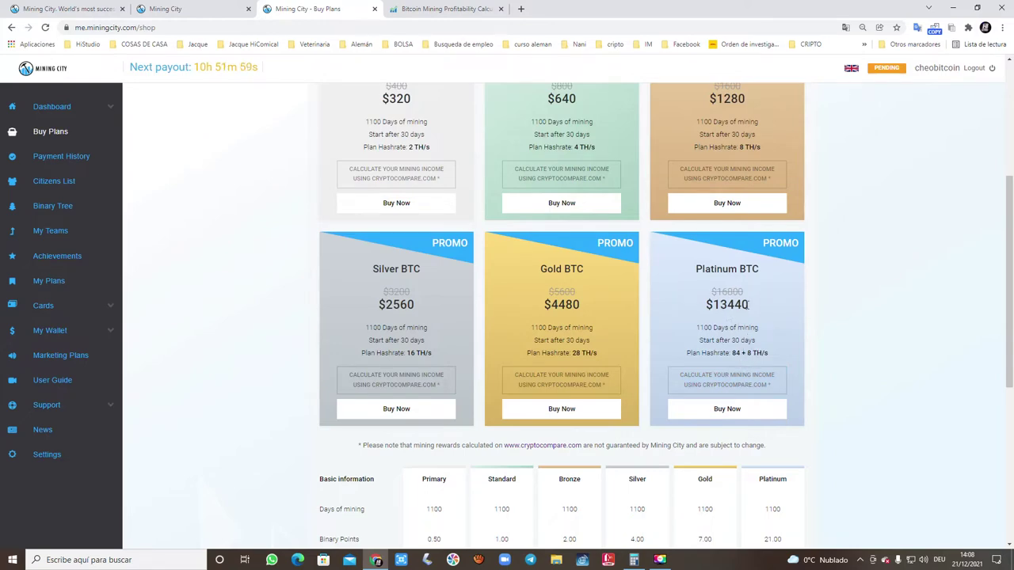
scroll(645, 319, "down", 3)
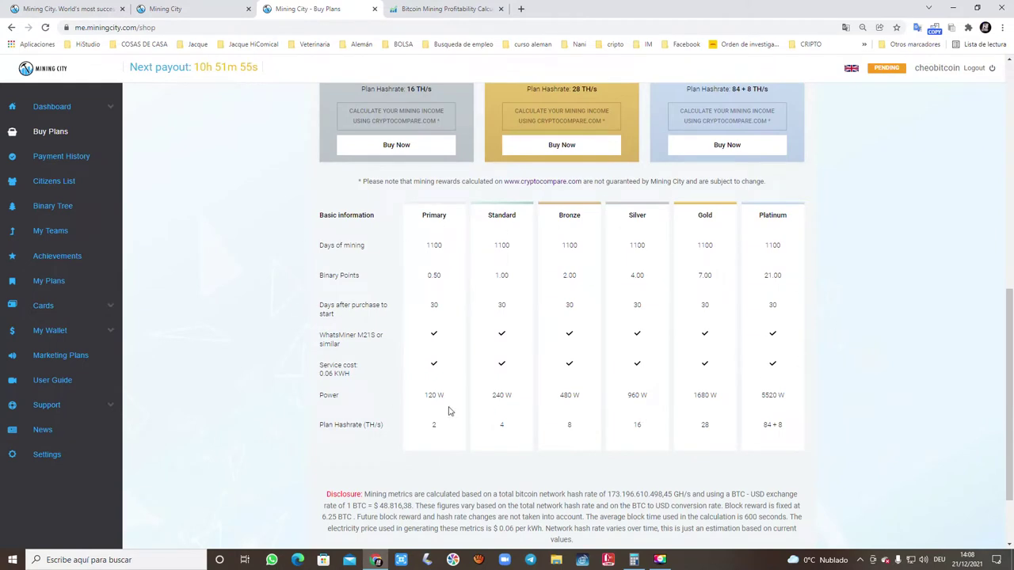
scroll(811, 309, "up", 2)
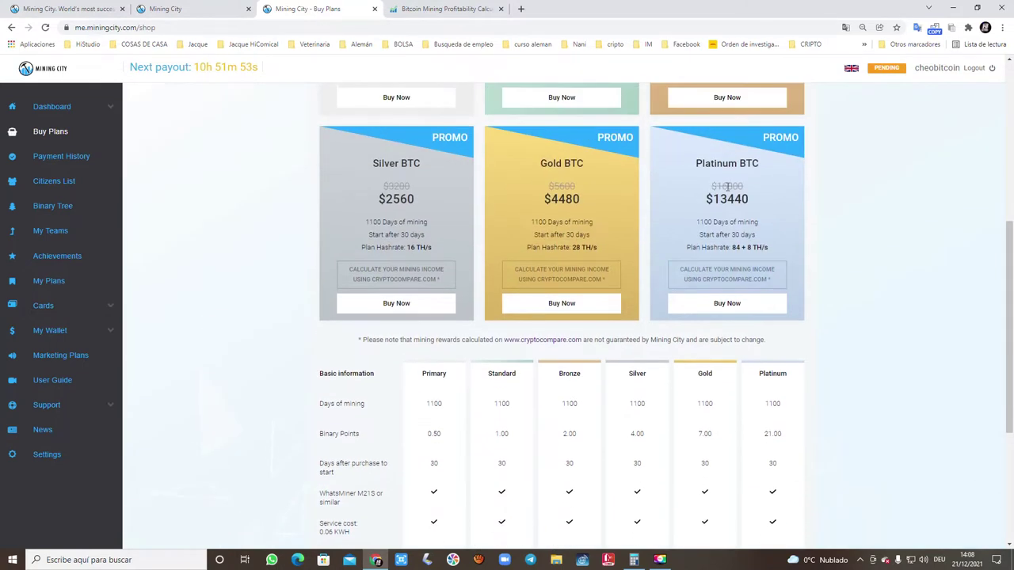
scroll(775, 281, "down", 1)
scroll(774, 281, "up", 1)
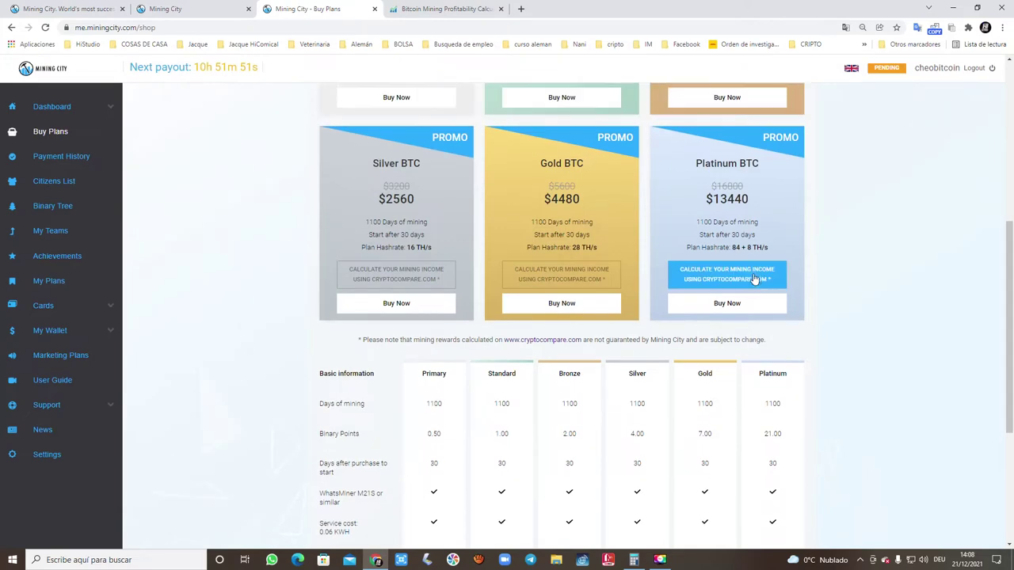
scroll(760, 308, "down", 2)
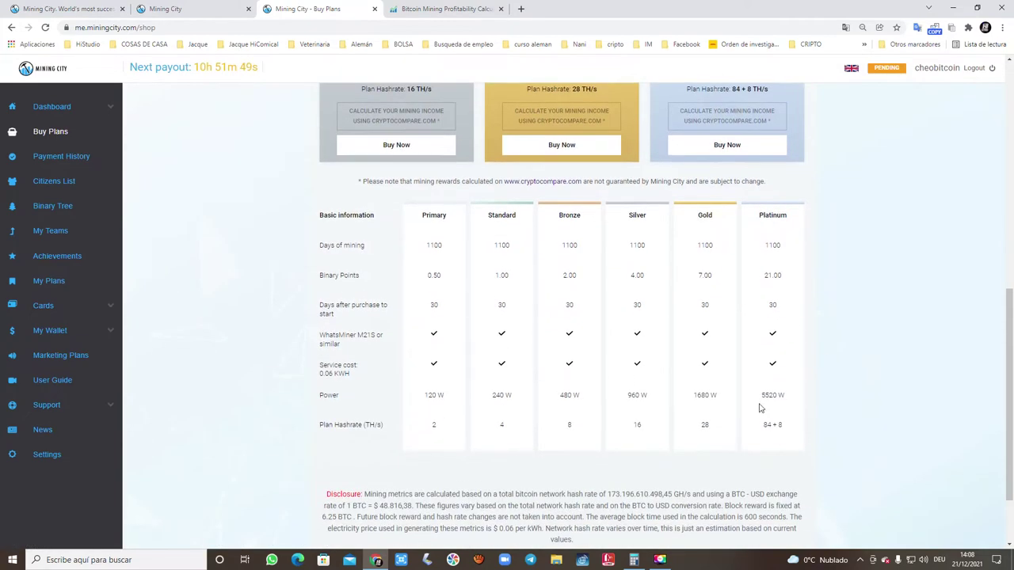
- In CryptoCompare's Bitcoin mining calculator, set hashing power to 100 TH/s and try power consumption of 5520 W and 3200 W
left_click(449, 10)
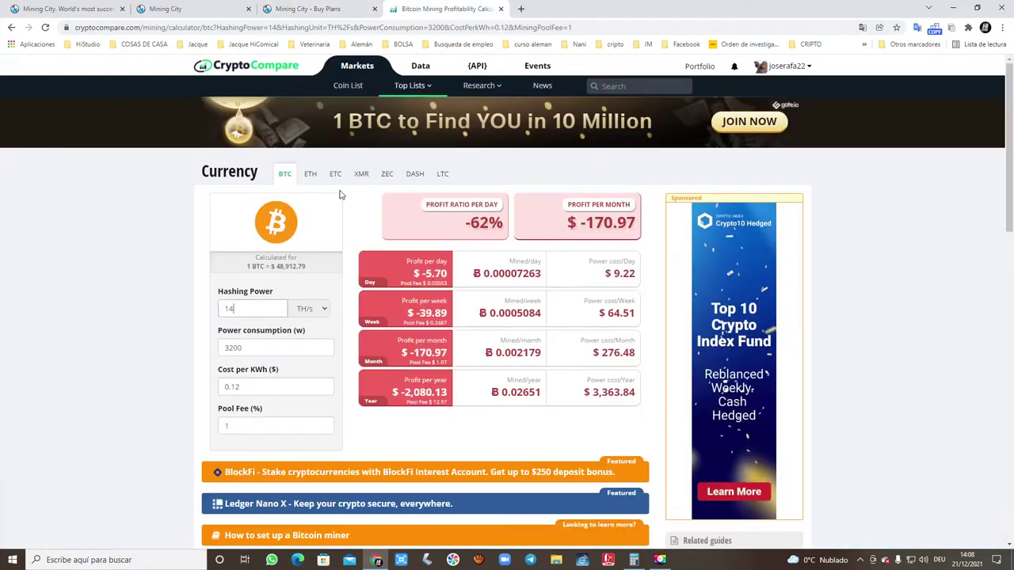
double_click(250, 346)
type("5520")
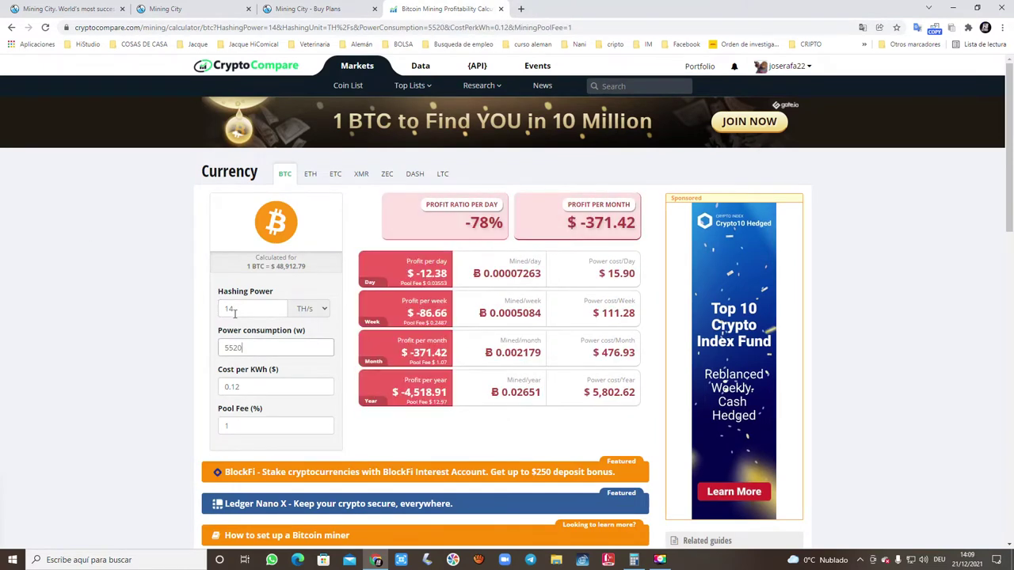
key("shift+Tab")
type("100")
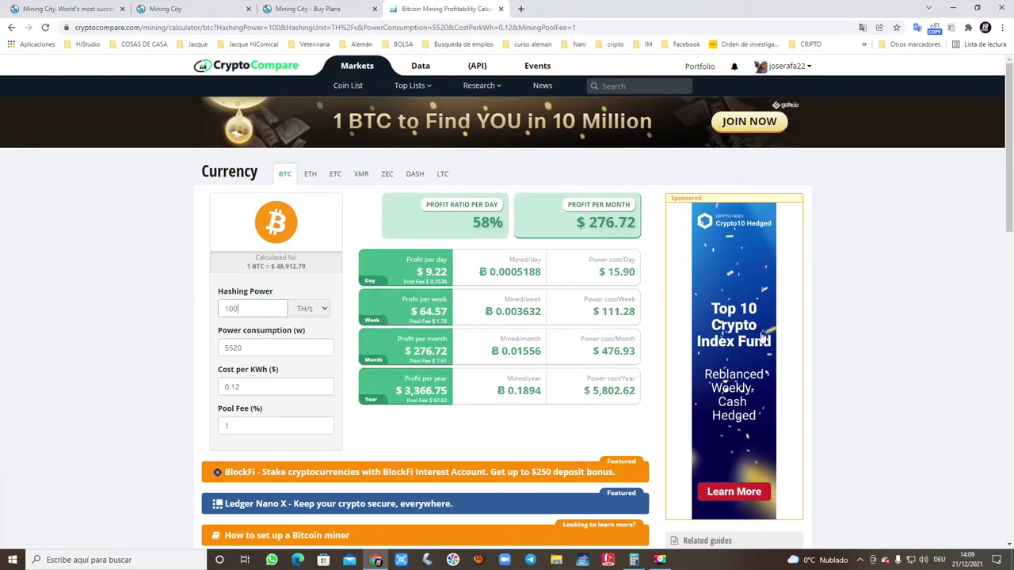
key("Tab")
type("3200")
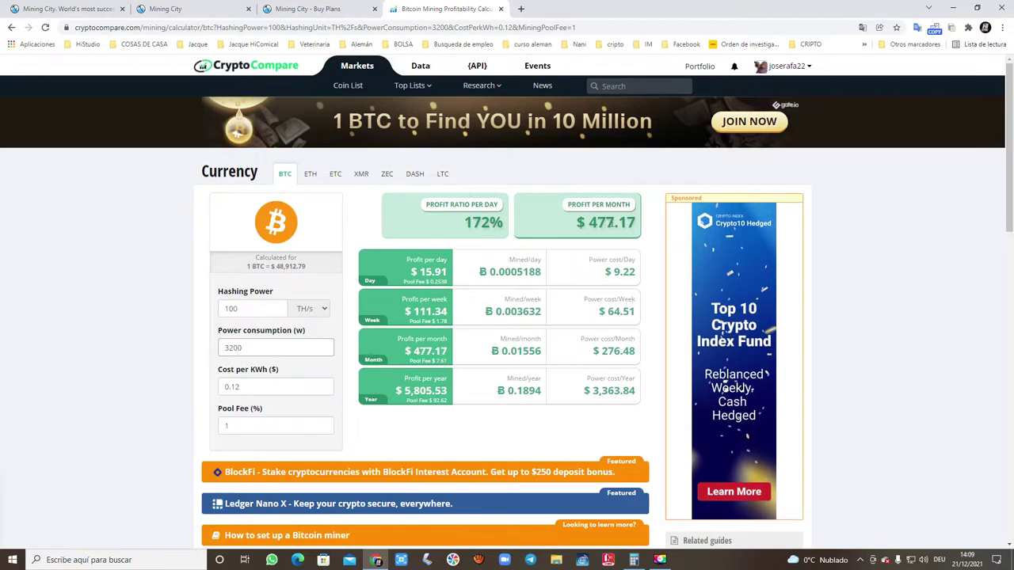
- Return to Mining City's Buy Plans page and examine the mining metrics disclosure and the six plan offers
left_click(324, 8)
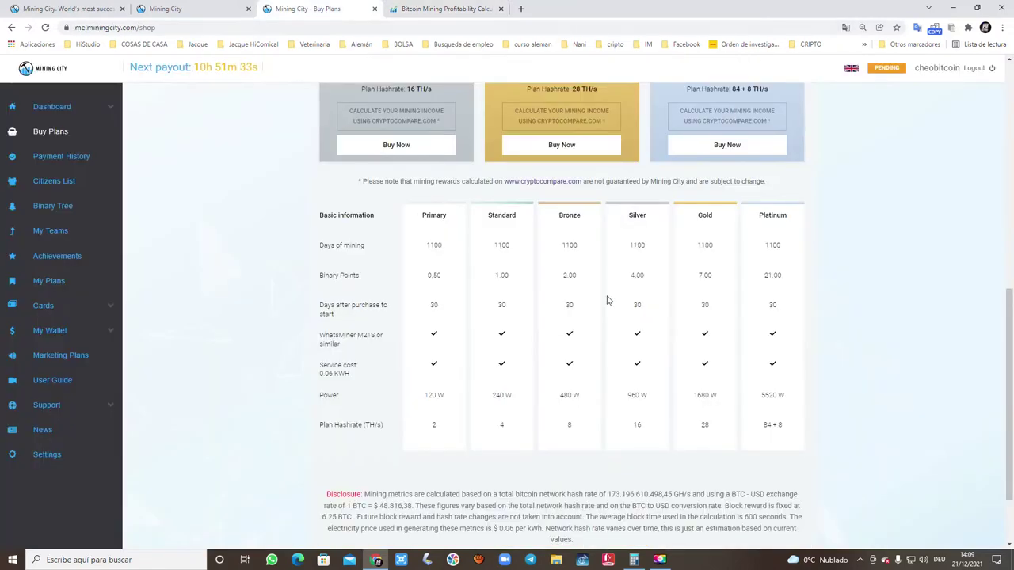
scroll(609, 404, "down", 2)
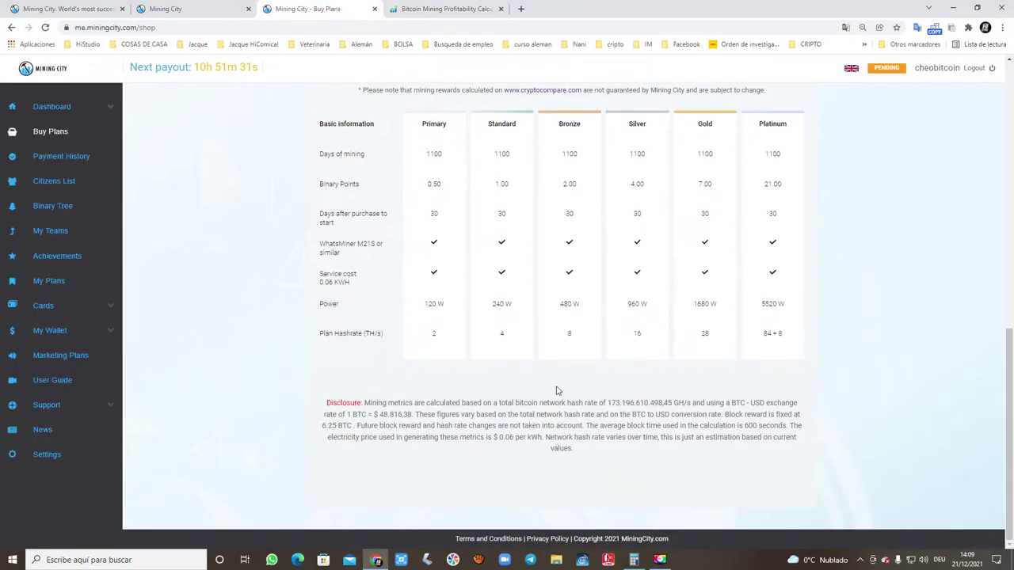
scroll(408, 373, "up", 10)
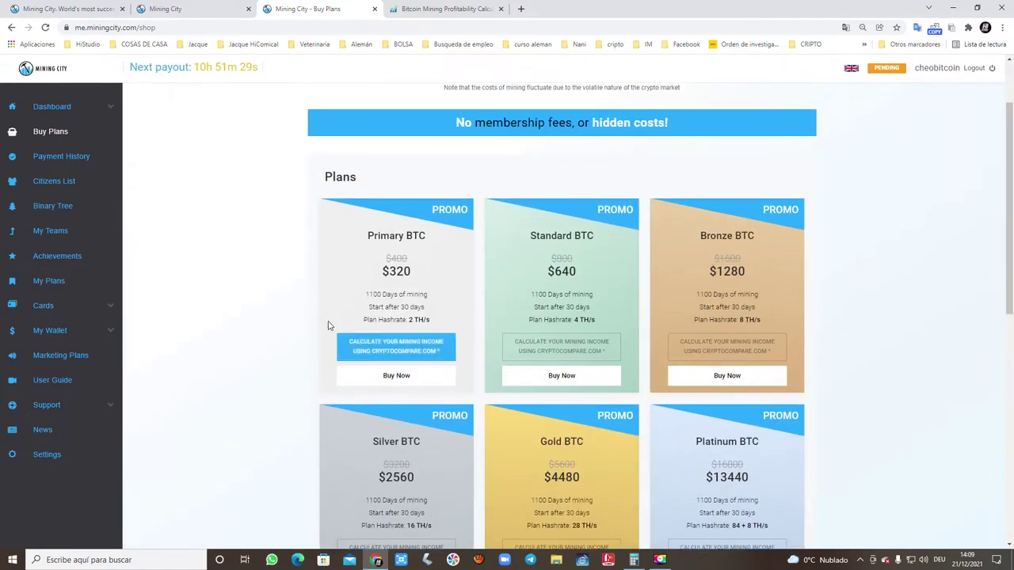
scroll(481, 356, "up", 1)
scroll(554, 317, "down", 3)
scroll(610, 281, "up", 1)
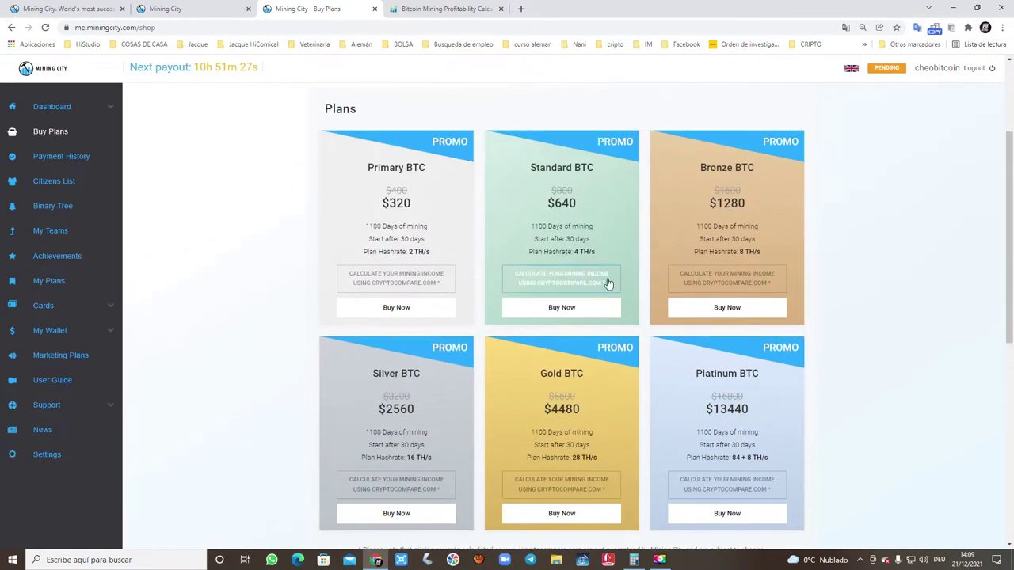
scroll(606, 191, "down", 1)
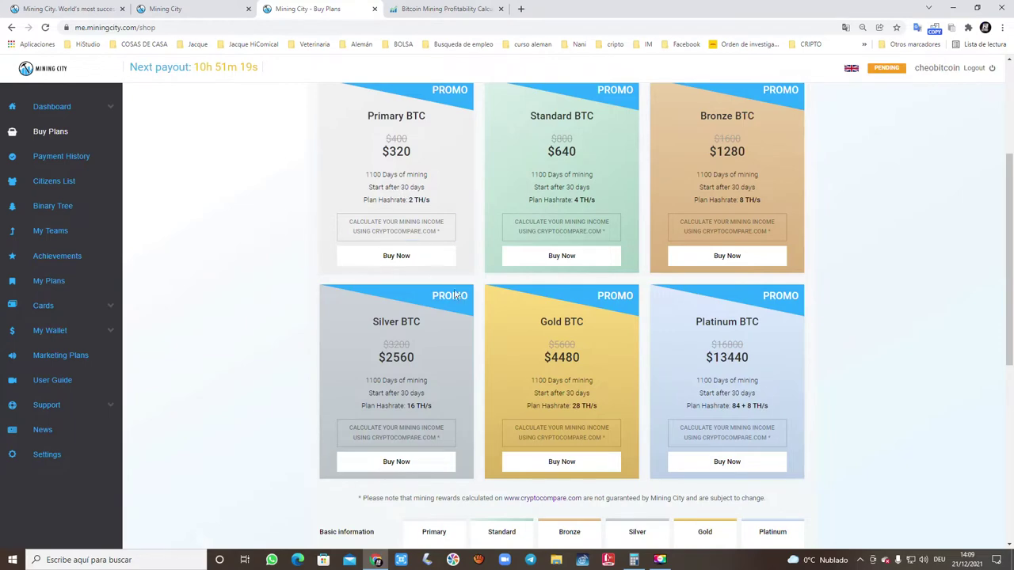
- Try to buy the Primary BTC plan without accepting its terms of service, and close the purchase dialog
left_click(386, 256)
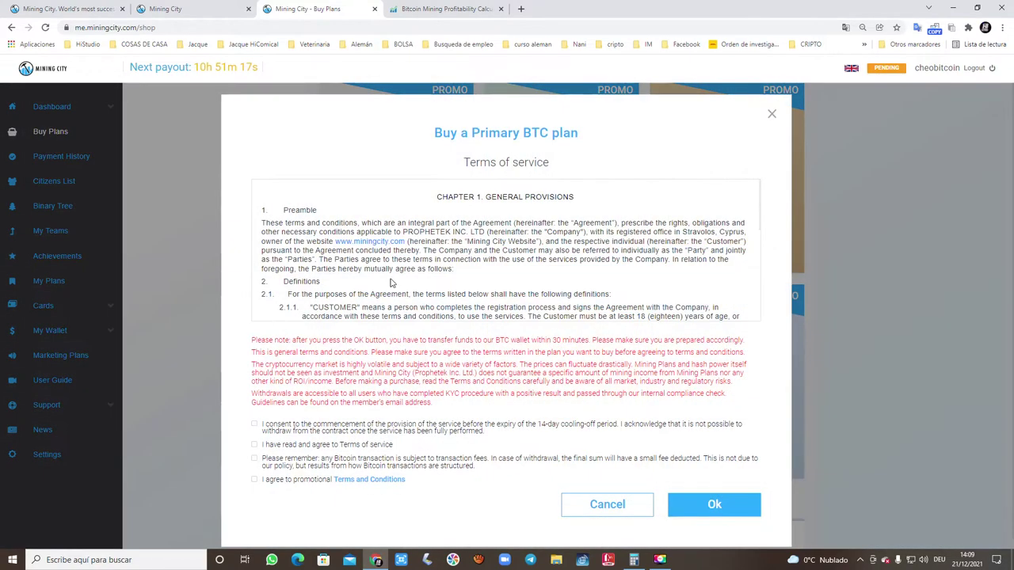
left_click(700, 495)
scroll(690, 502, "down", 1)
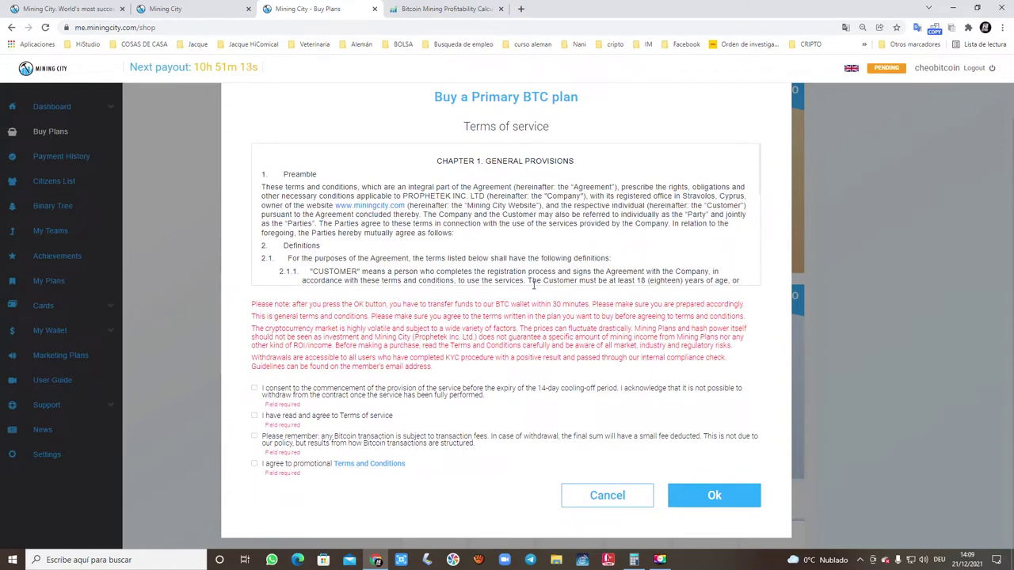
left_click(833, 166)
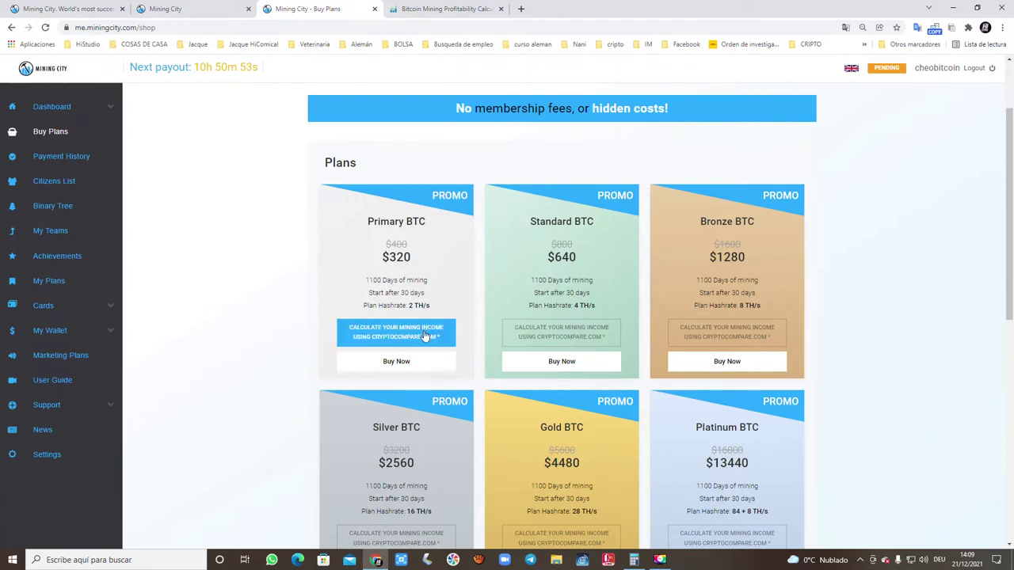
- Check the Primary BTC plan's hashrate and calculate its profitability on CryptoCompare with 2 TH/s hashing power and 2200 W power consumption
scroll(457, 324, "down", 2)
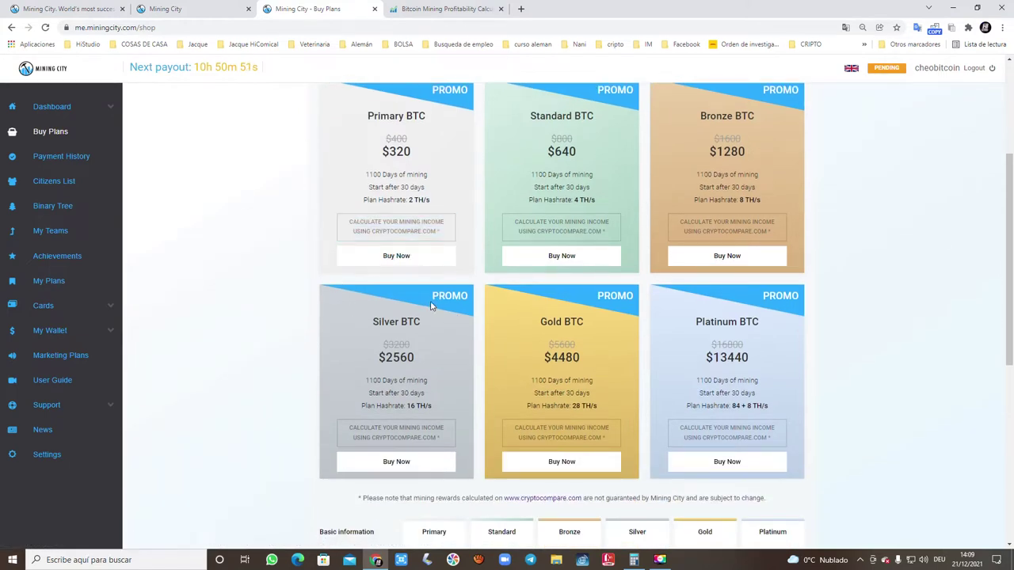
scroll(431, 306, "up", 2)
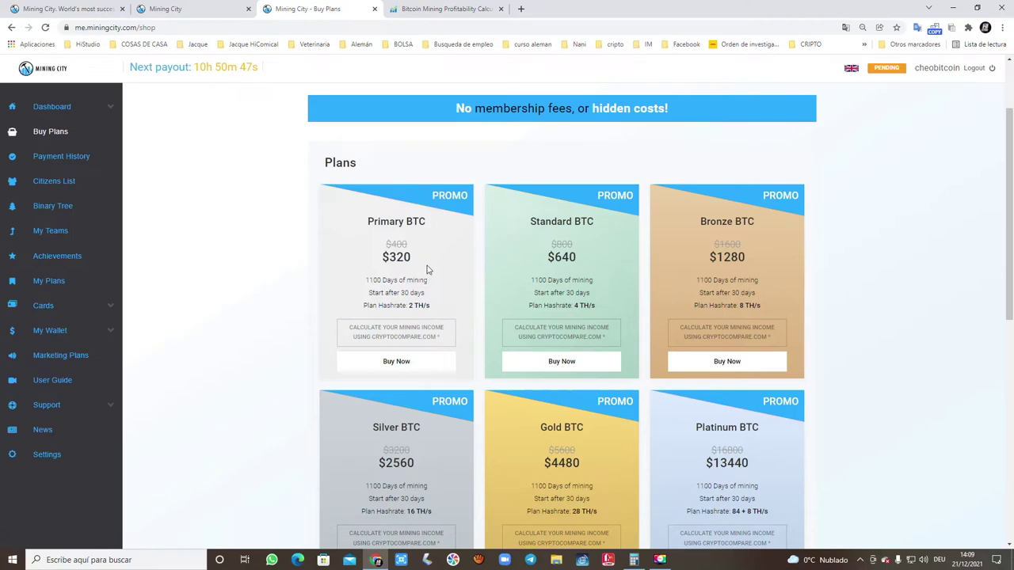
left_click(408, 8)
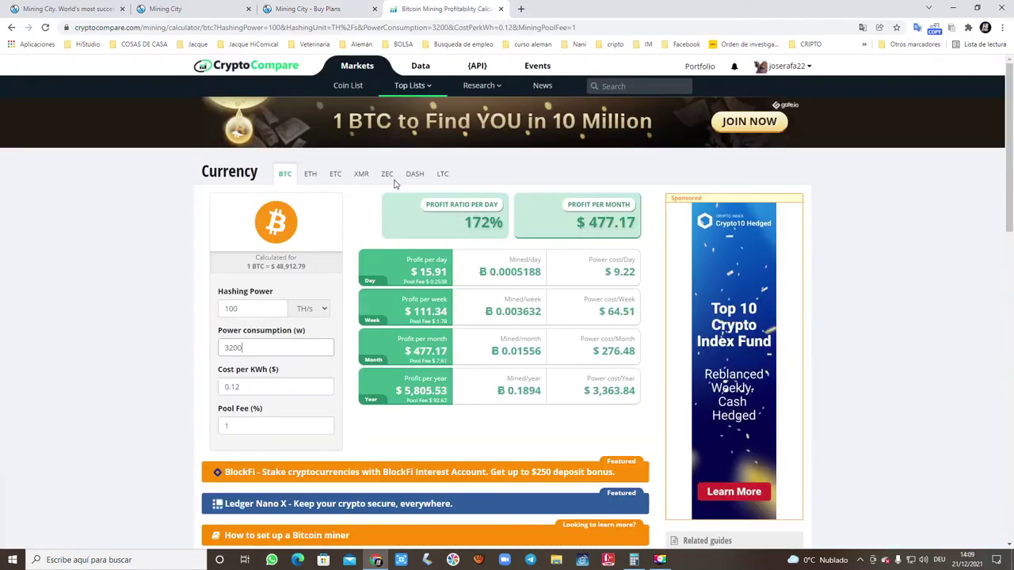
double_click(247, 311)
type("2")
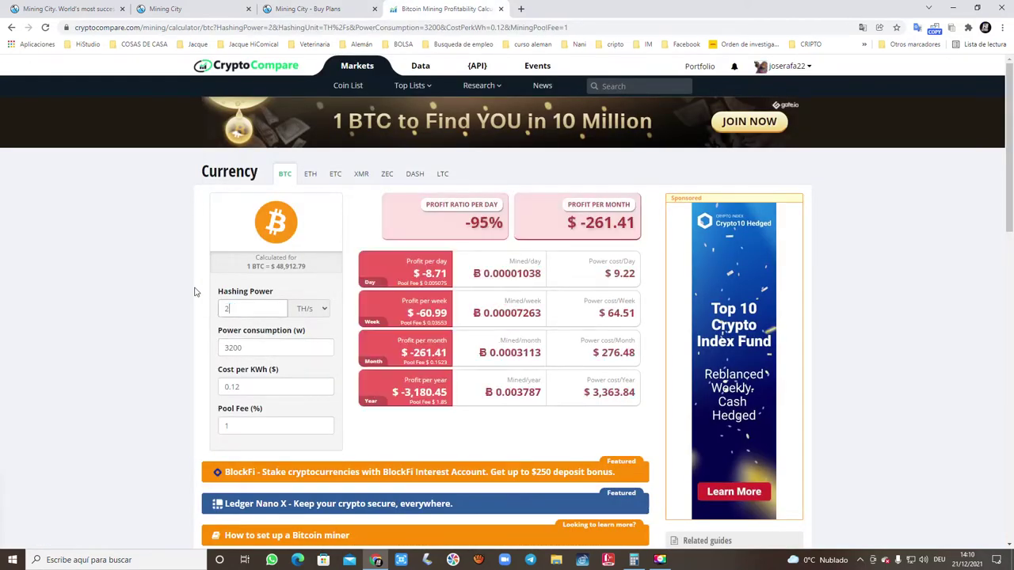
double_click(235, 353)
type("220")
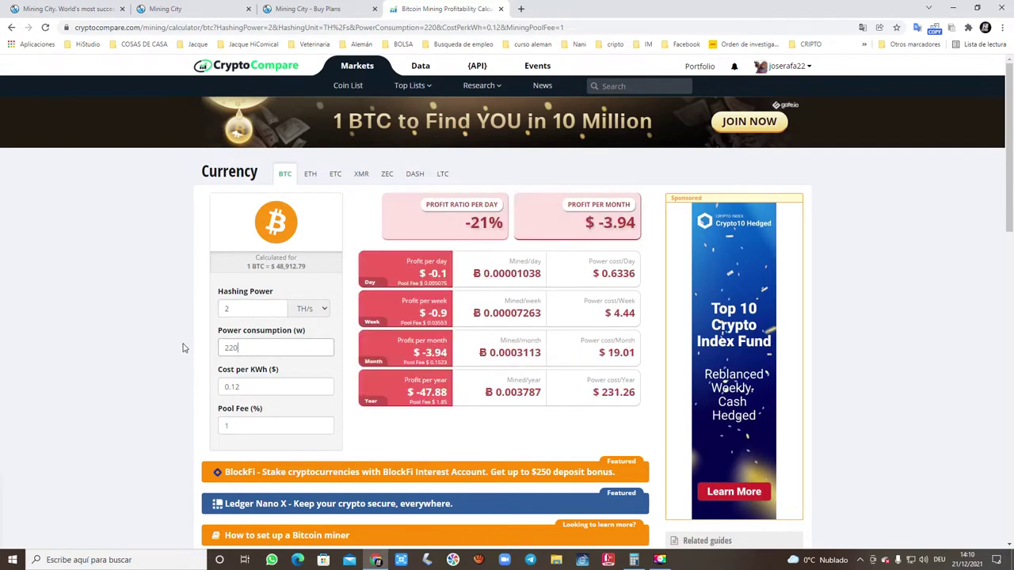
type("0")
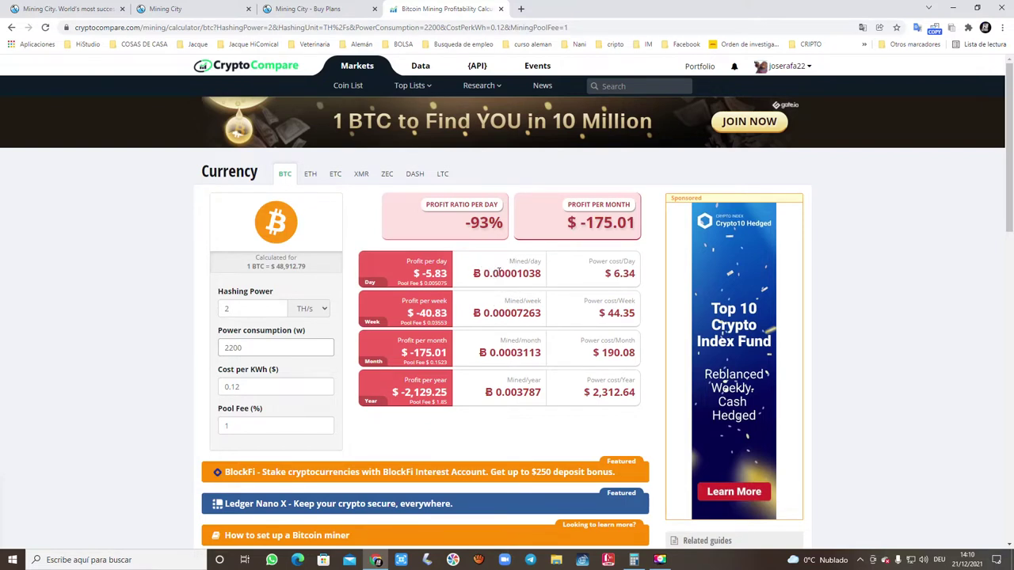
- Switch to the Windows Calculator and multiply the daily mined amount of 0.00001038 BTC by the Bitcoin price of 48912
left_click(633, 560)
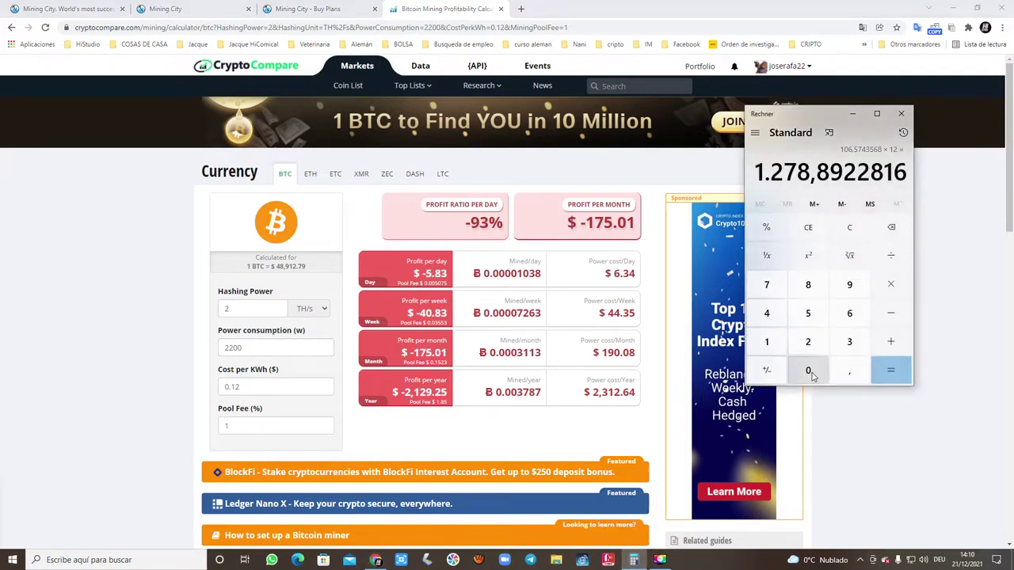
left_click(836, 370)
left_click(810, 372)
left_click(807, 370)
left_click(808, 371)
left_click(808, 371)
left_click(767, 341)
left_click(808, 370)
left_click(848, 341)
left_click(808, 284)
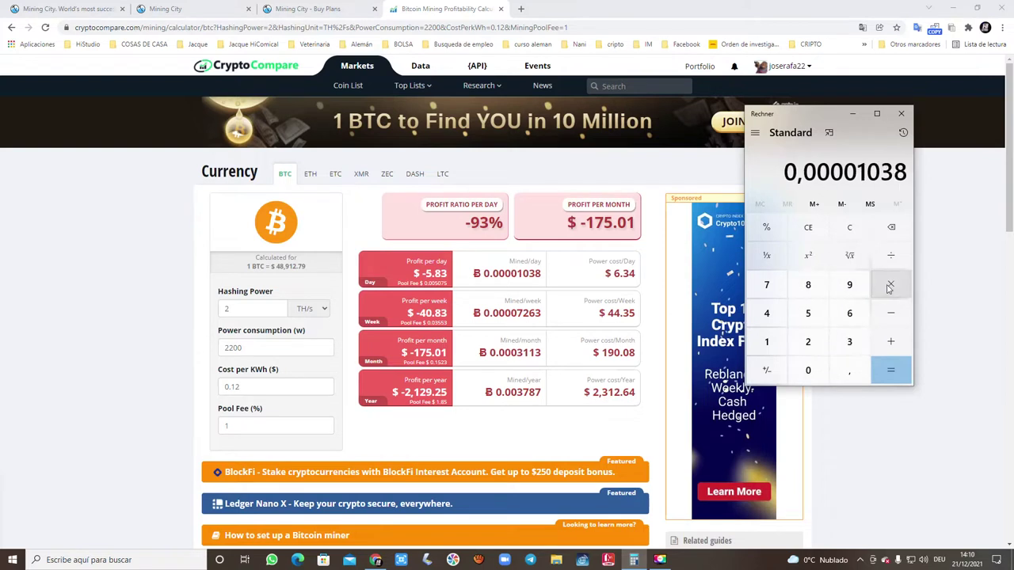
left_click(888, 285)
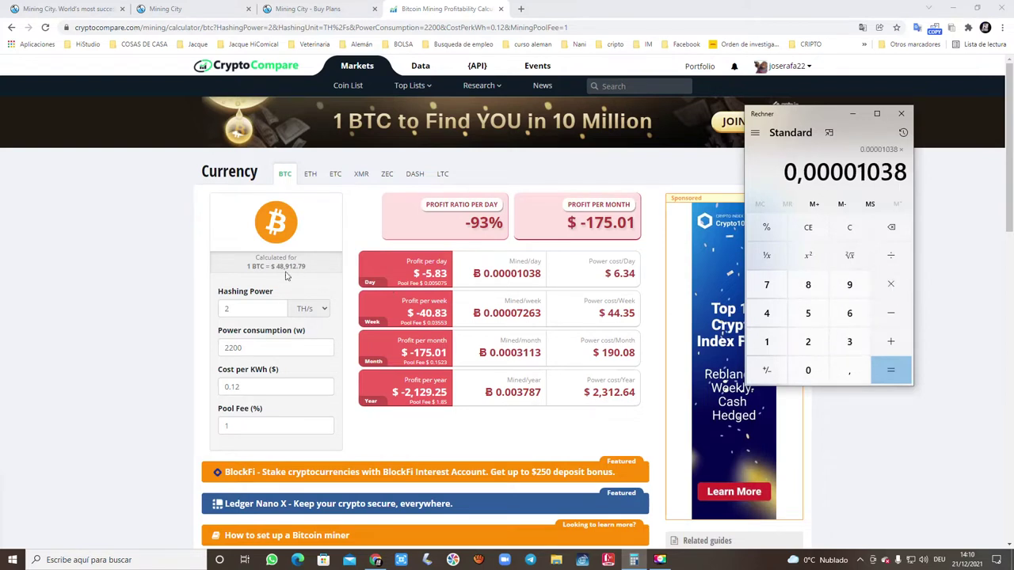
left_click(766, 312)
left_click(803, 290)
left_click(849, 285)
left_click(767, 342)
left_click(808, 342)
left_click(889, 370)
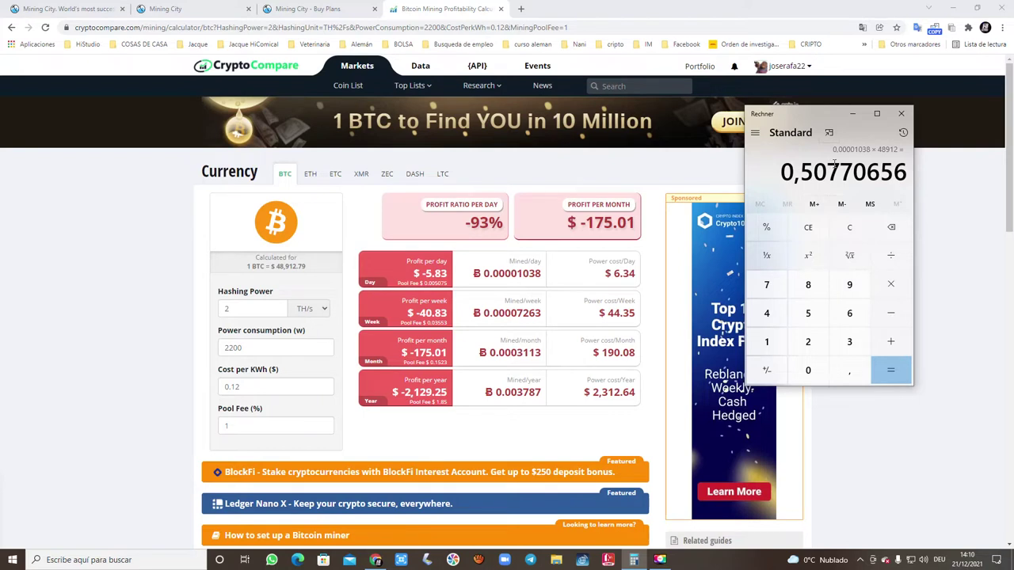
- Multiply the daily dollar result by 30 for the monthly income and by 12 for the yearly income
left_click(890, 284)
left_click(848, 342)
left_click(808, 370)
left_click(879, 370)
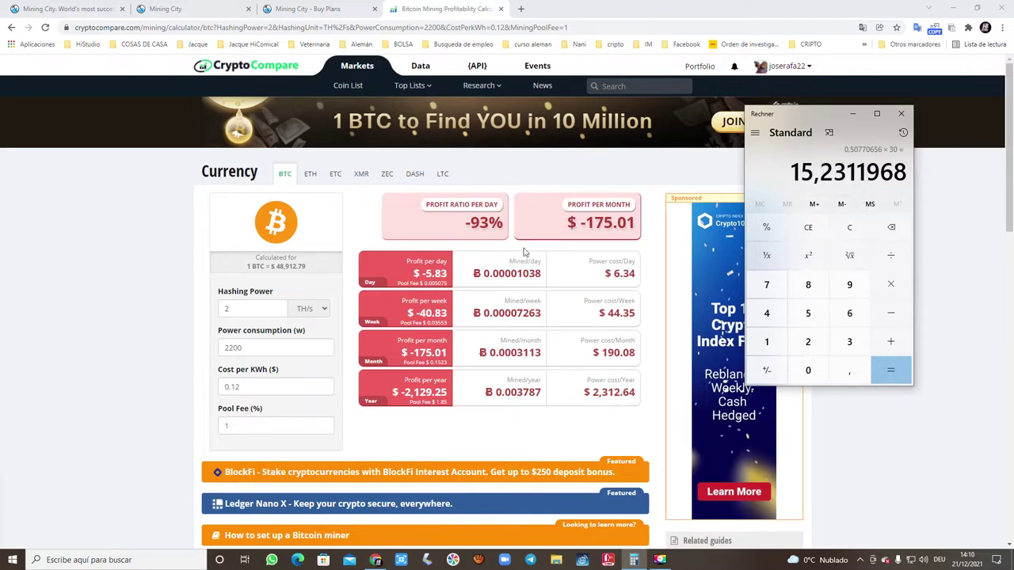
left_click(896, 287)
left_click(767, 341)
left_click(808, 342)
left_click(880, 370)
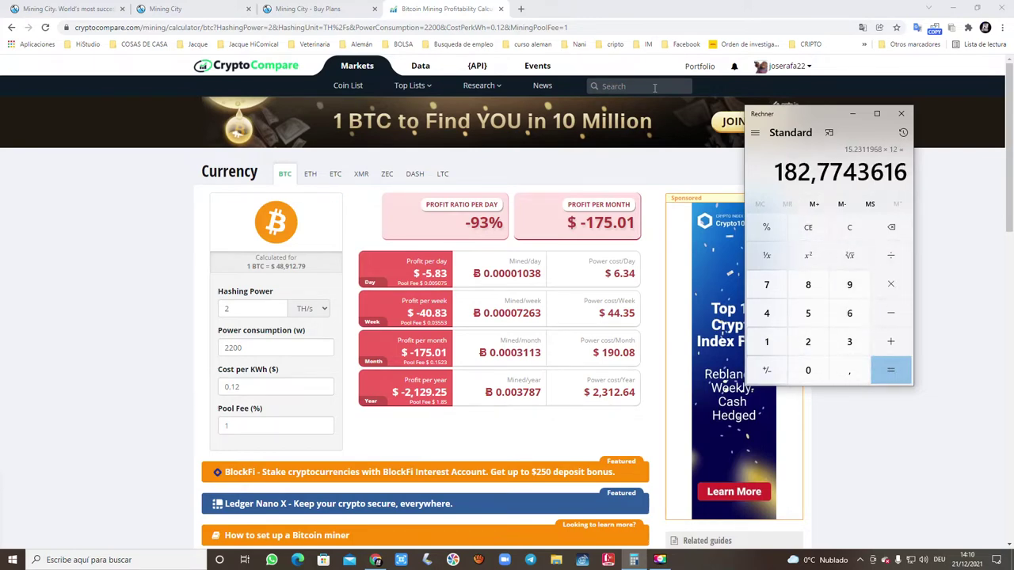
- Compare the calculated yearly income with the Primary BTC plan's price on Mining City's Buy Plans page
left_click(339, 9)
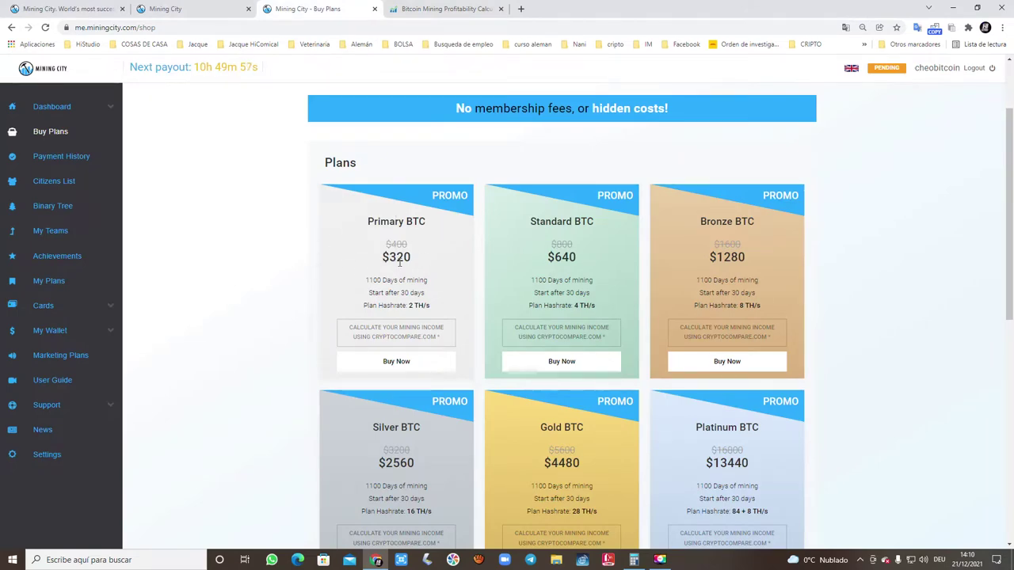
left_click(435, 12)
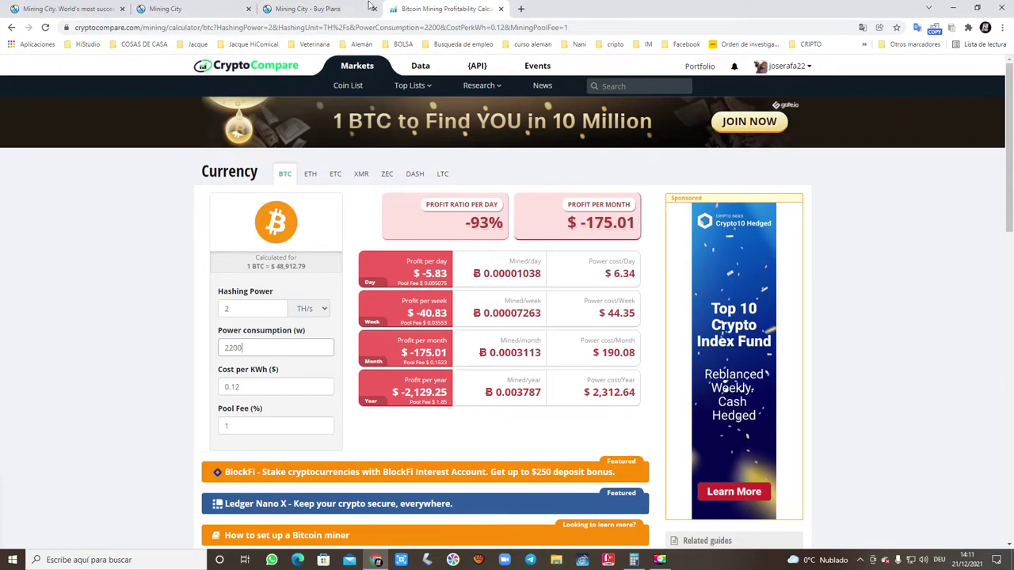
left_click(349, 7)
left_click(437, 11)
left_click(634, 560)
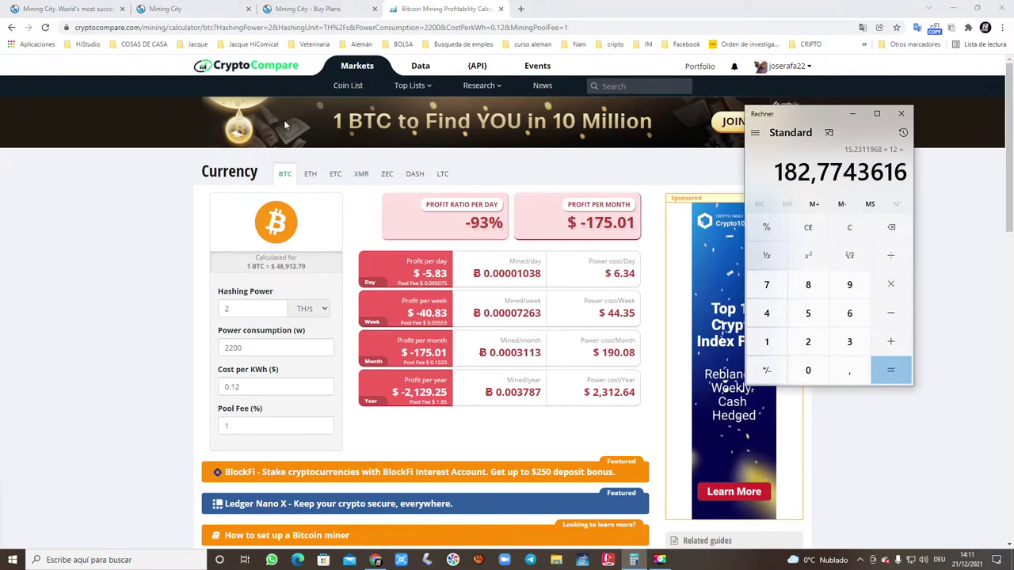
- Check the larger plans on Mining City, and set CryptoCompare's hashing power to 14 TH/s and power consumption to 2300 W
left_click(287, 8)
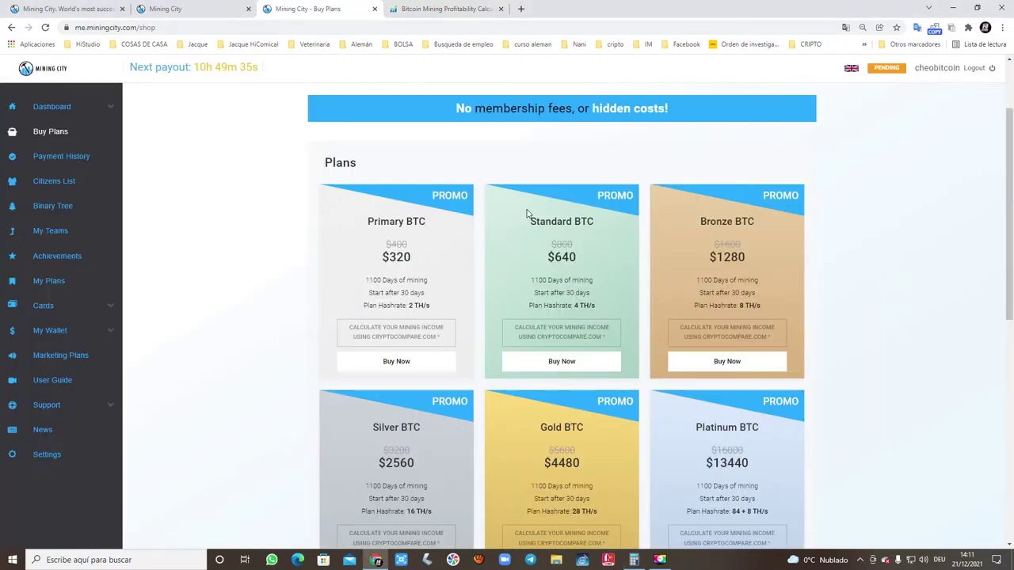
scroll(516, 351, "down", 2)
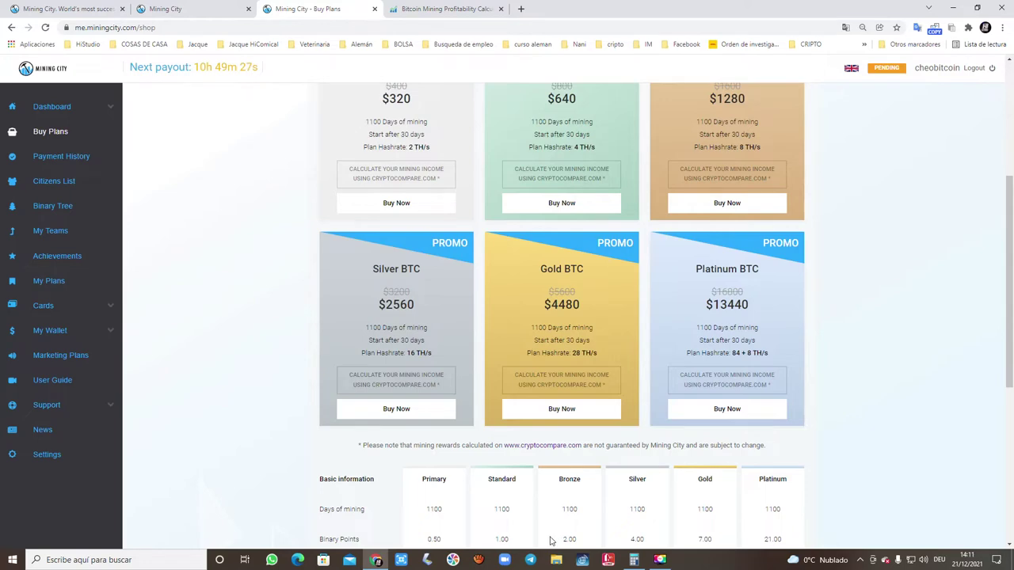
left_click(454, 12)
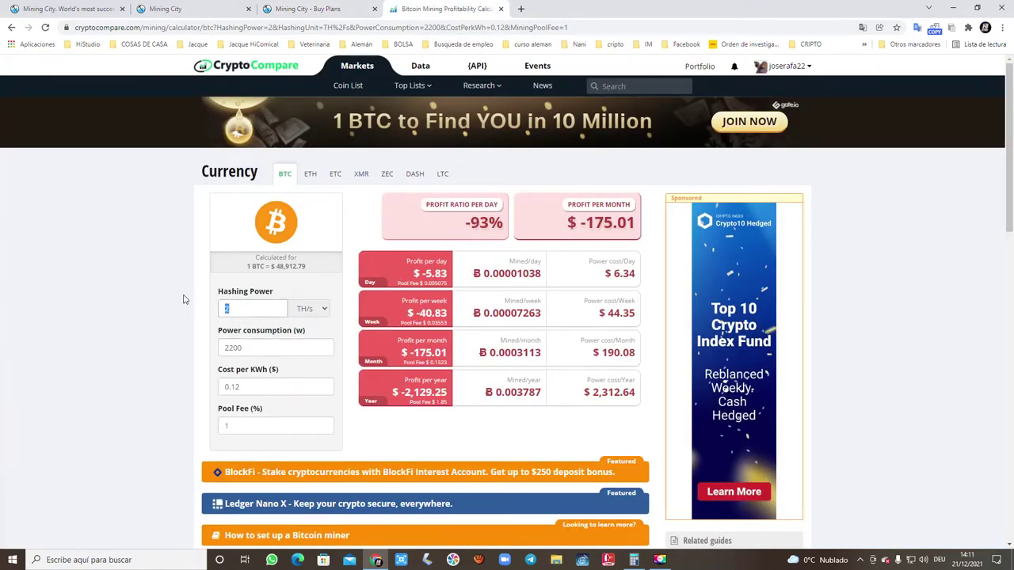
type("14")
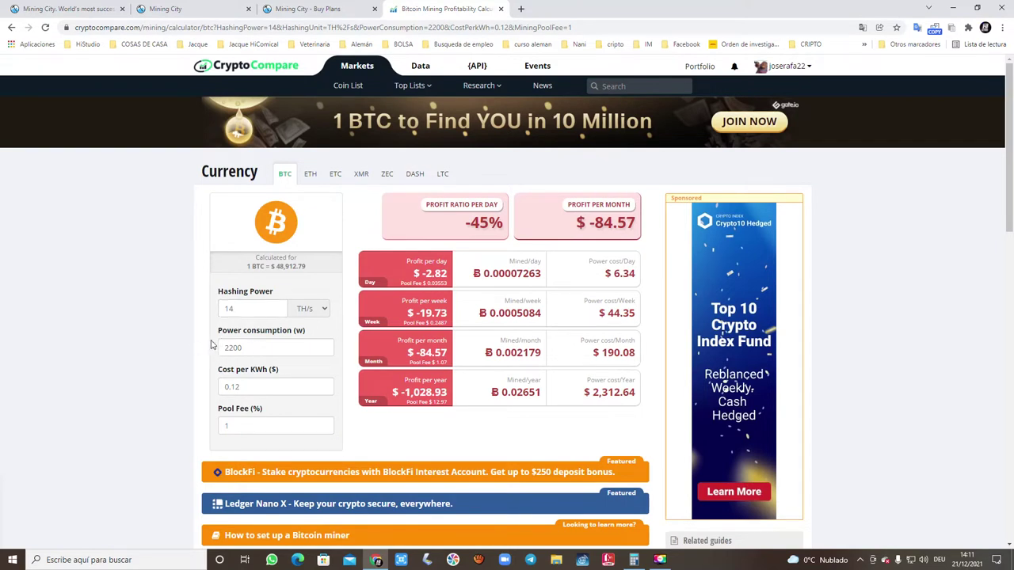
left_click(246, 347)
key("BackSpace")
key("BackSpace")
key("BackSpace")
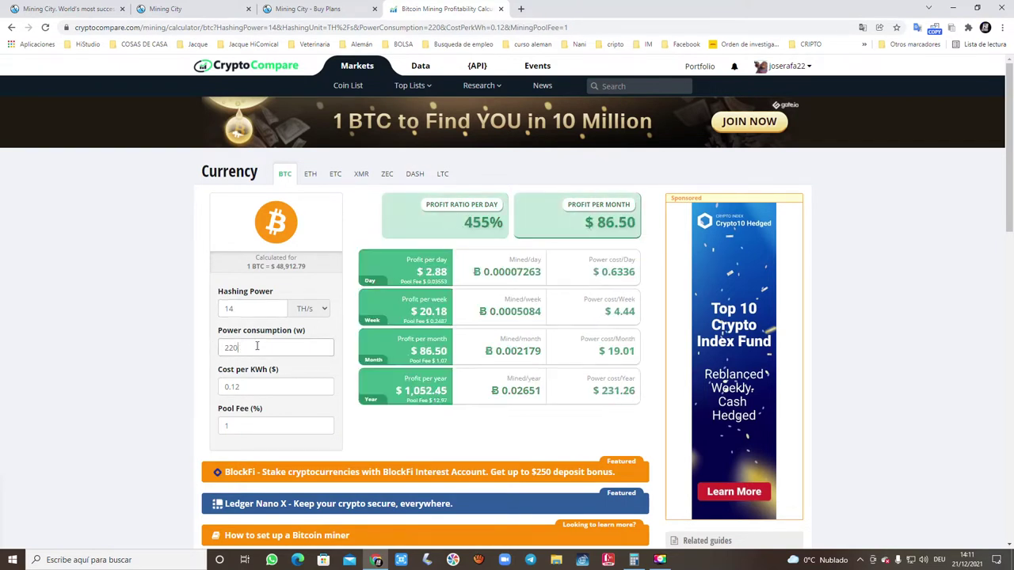
type("300")
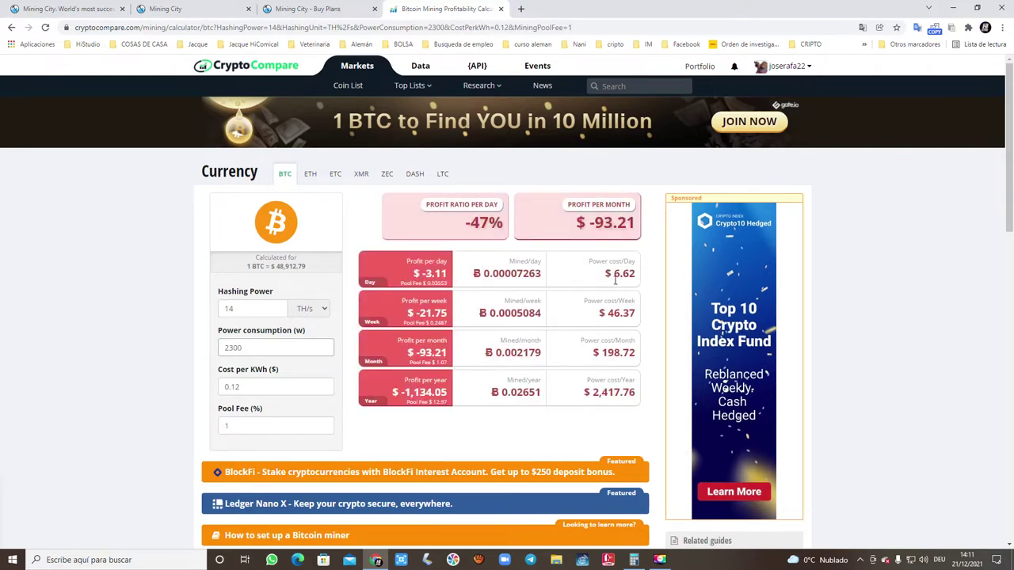
- In the Windows Calculator, multiply the daily power cost of 6.62 by 30 to get the monthly cost
left_click(634, 560)
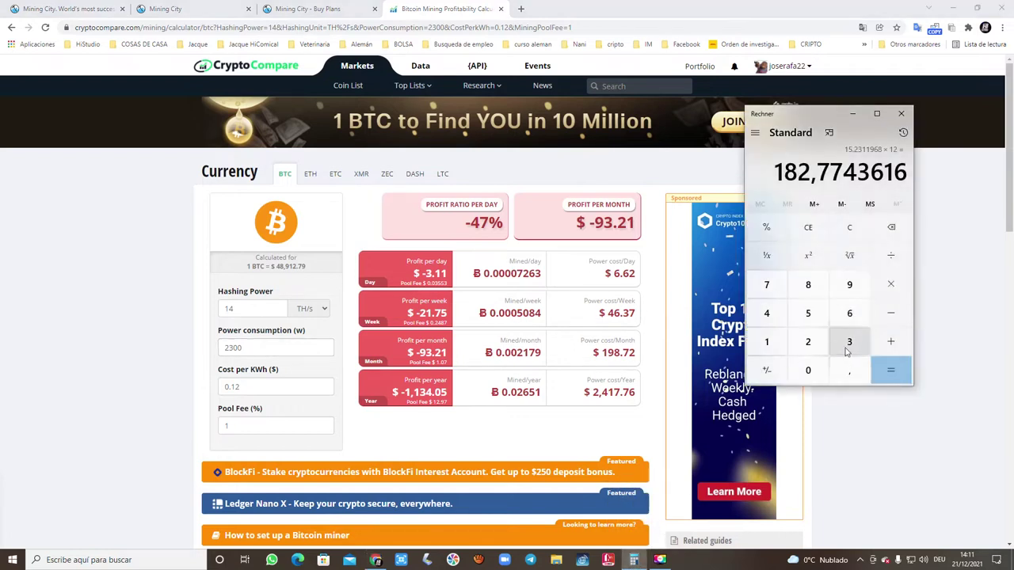
left_click(852, 320)
left_click(849, 370)
left_click(849, 312)
left_click(808, 342)
left_click(889, 286)
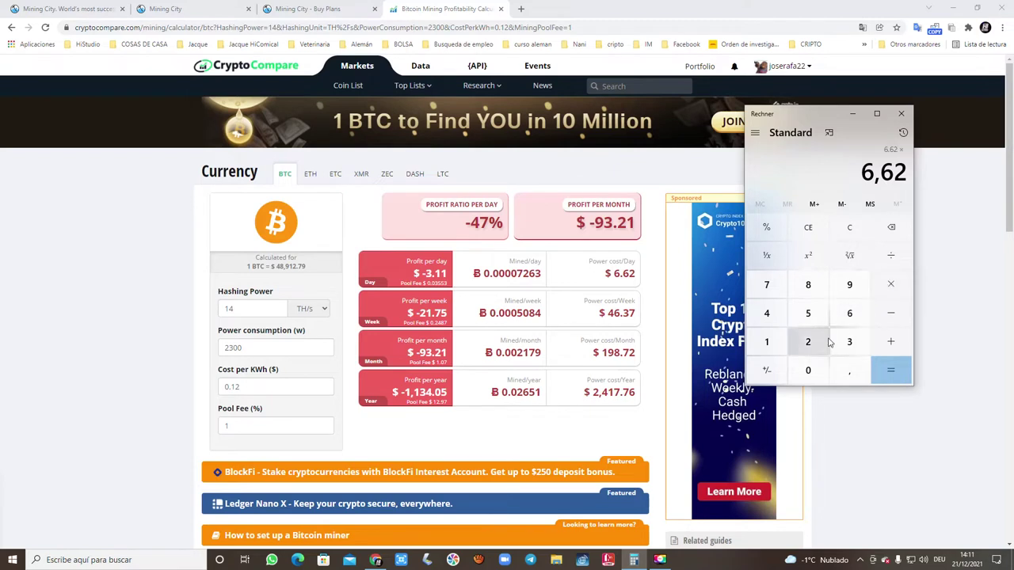
left_click(767, 341)
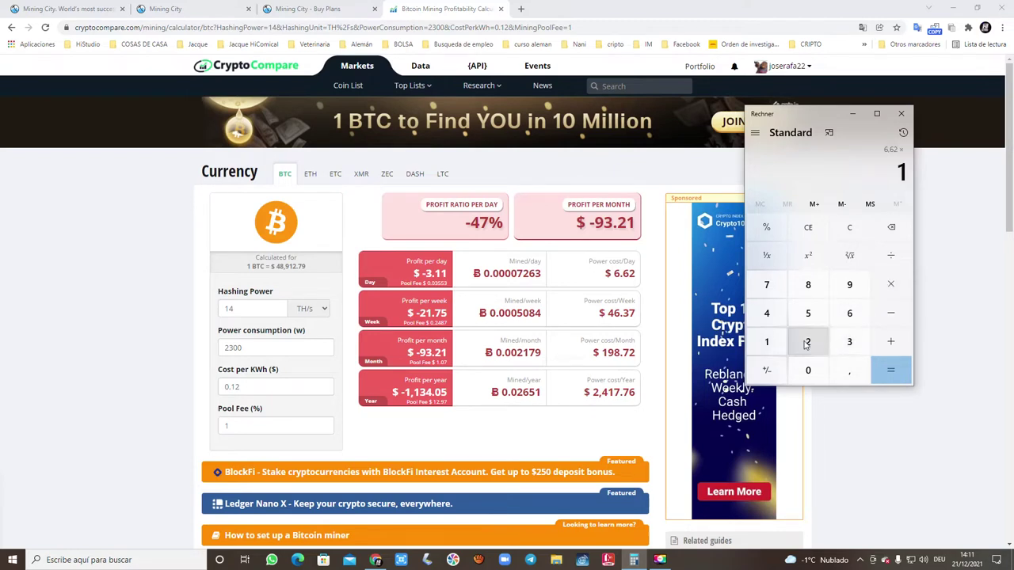
left_click(891, 227)
left_click(849, 341)
left_click(808, 369)
left_click(890, 370)
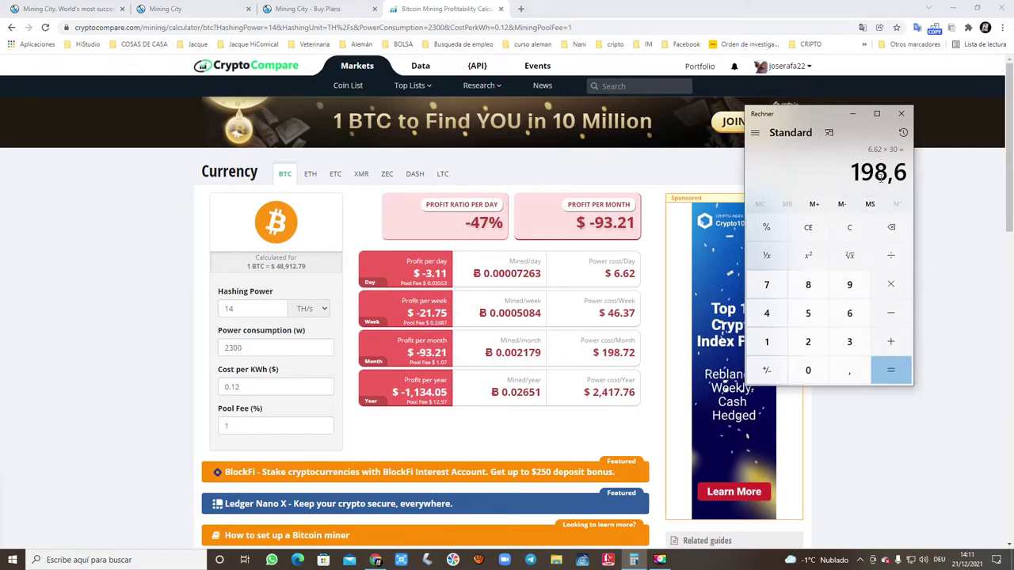
- Check the Silver BTC plan's price on Mining City and multiply the monthly power cost by 12 in the Calculator
left_click(364, 13)
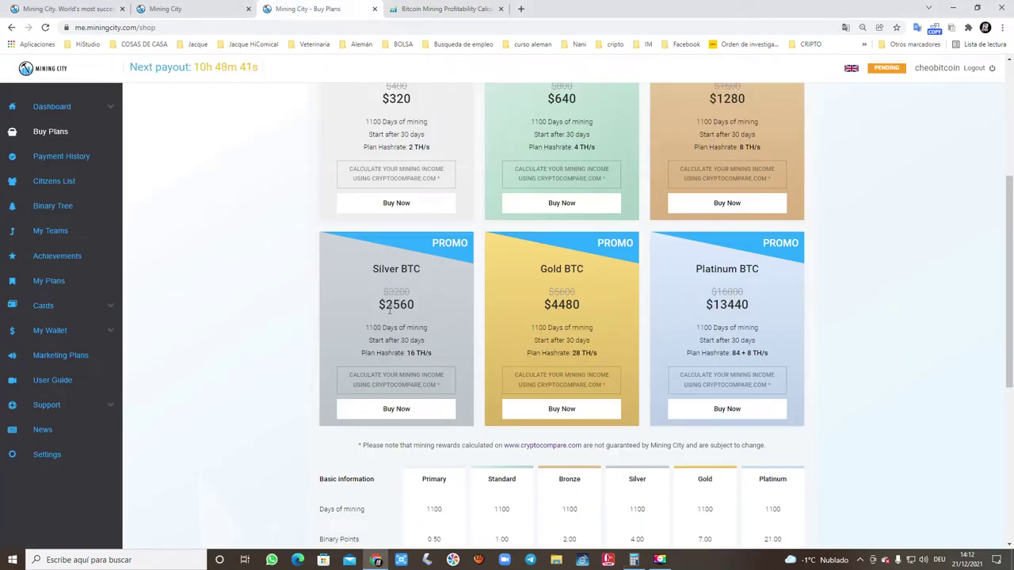
left_click(444, 9)
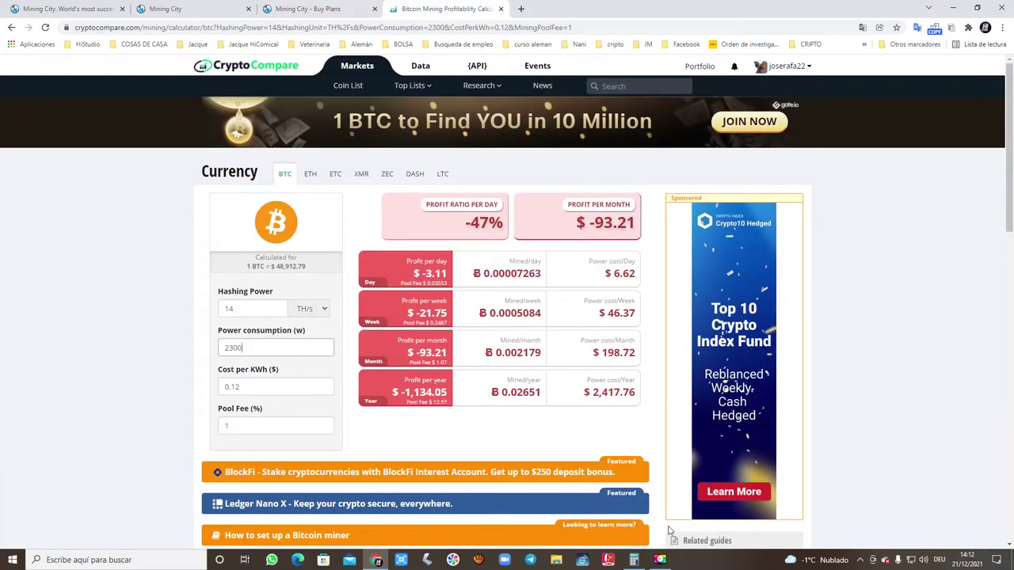
left_click(637, 560)
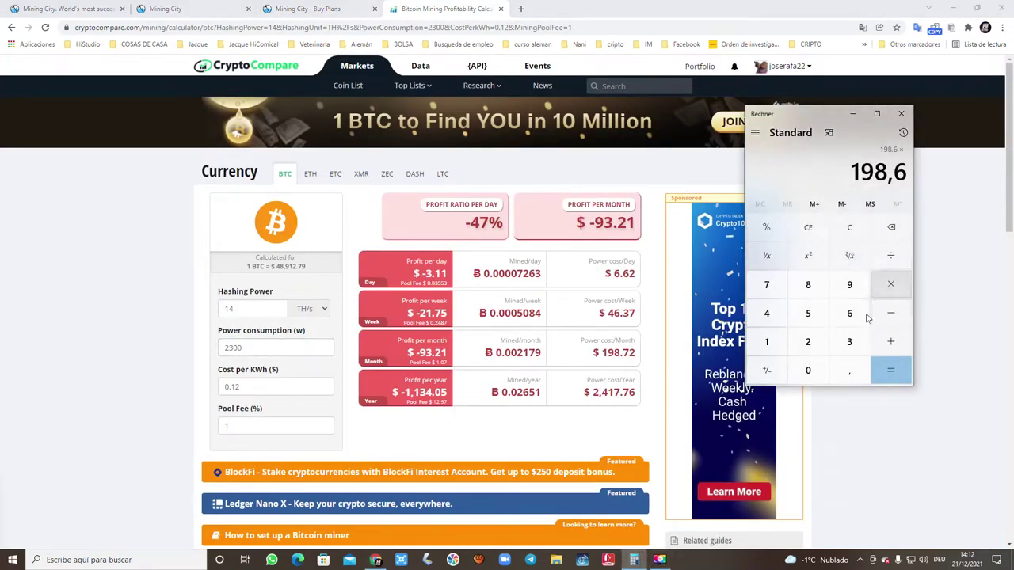
left_click(776, 346)
left_click(808, 342)
left_click(888, 369)
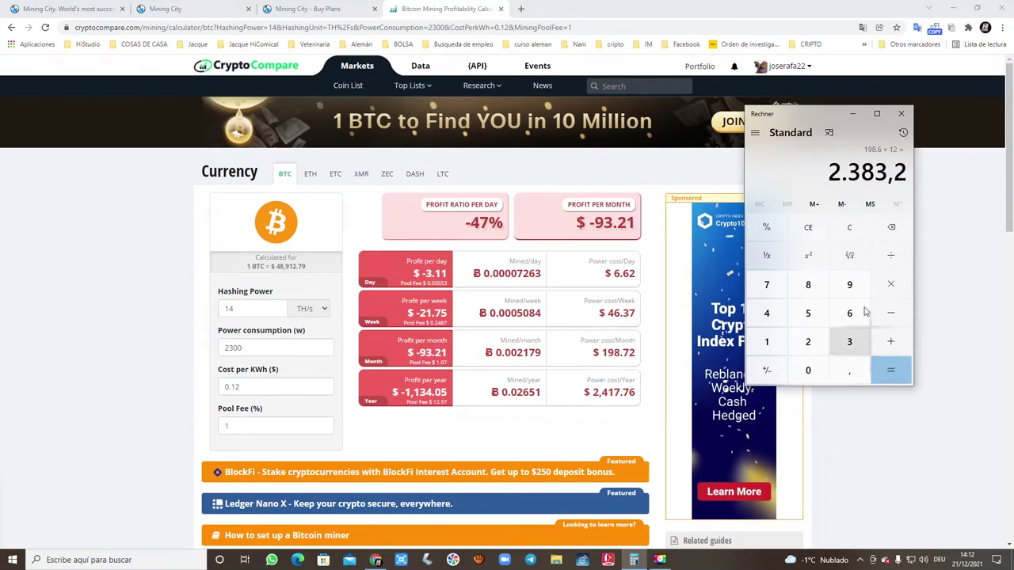
- Revisit Mining City's plan prices and clear the Calculator
left_click(309, 9)
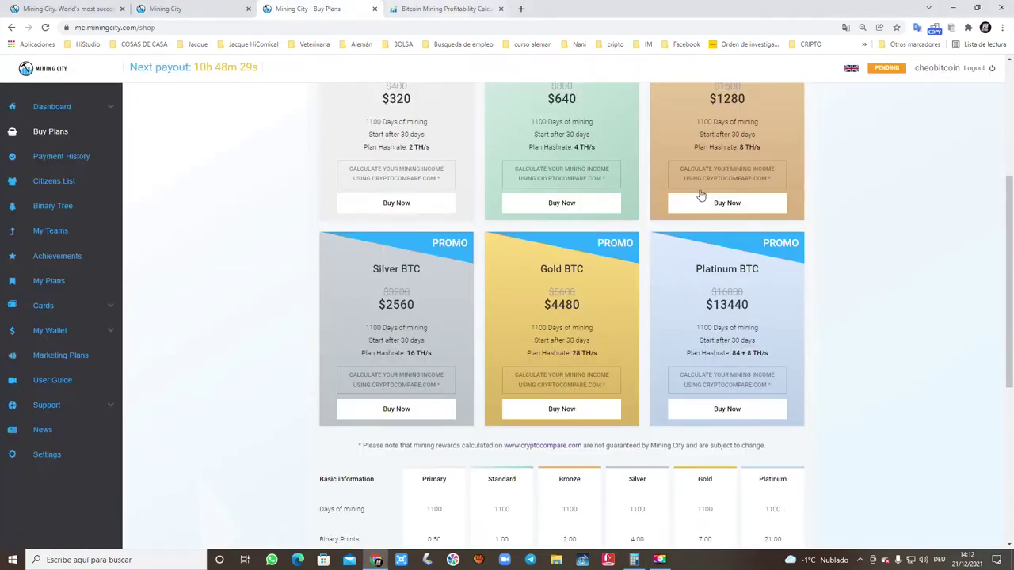
left_click(633, 560)
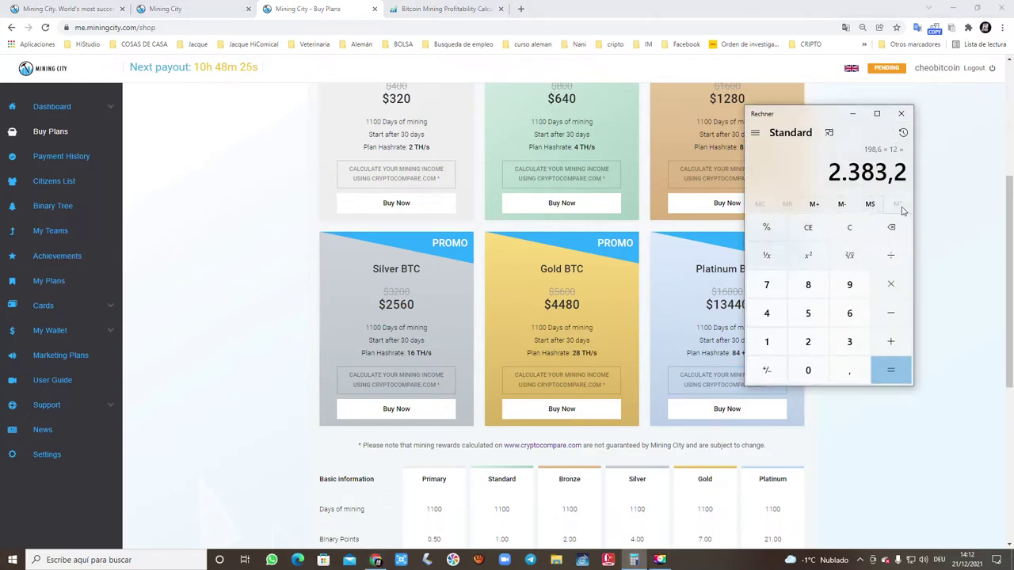
left_click(851, 229)
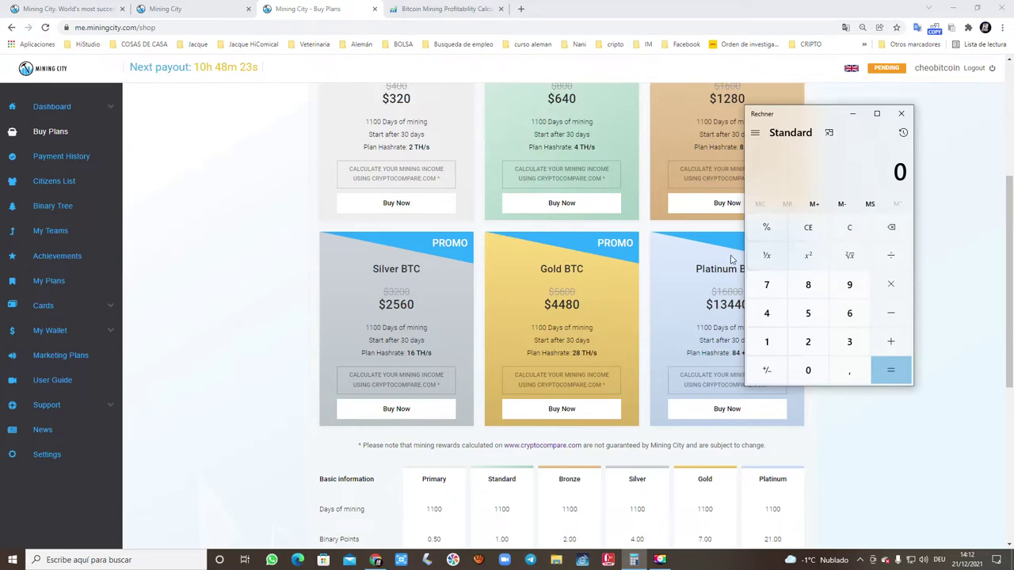
- Recalculate the yearly power cost from CryptoCompare's daily figure by multiplying 6.62 by 30 and the result by 12
left_click(432, 10)
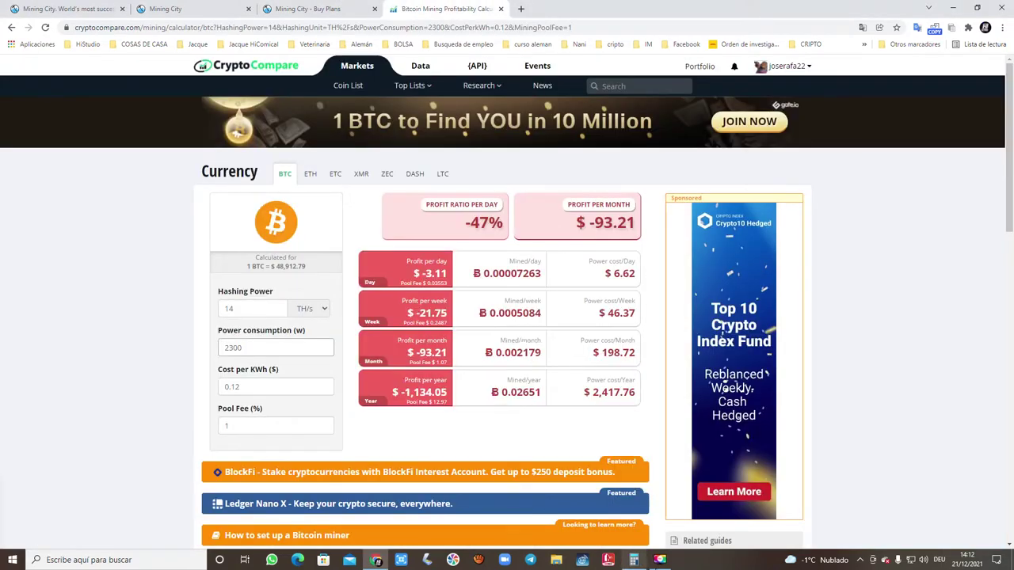
left_click(634, 560)
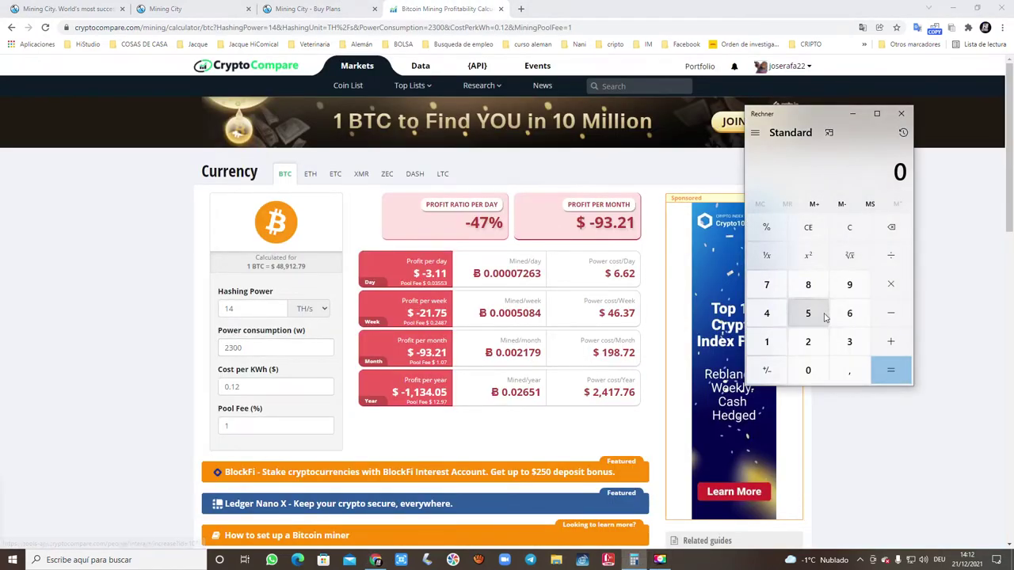
left_click(852, 314)
left_click(849, 369)
left_click(847, 314)
left_click(808, 341)
left_click(890, 283)
left_click(849, 342)
left_click(807, 369)
left_click(889, 371)
left_click(890, 283)
left_click(766, 341)
left_click(806, 342)
left_click(890, 370)
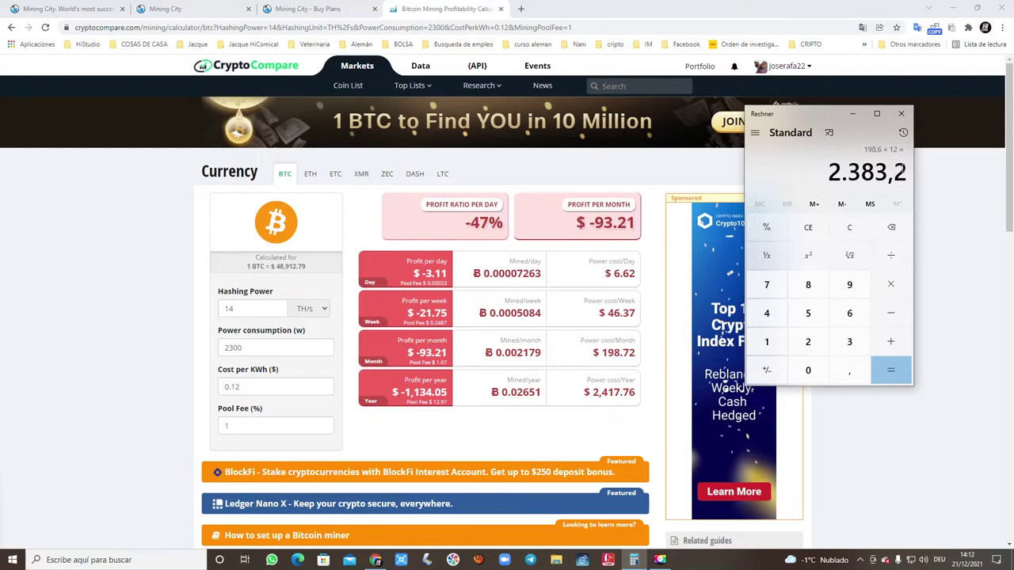
- Compare the yearly power cost with the Silver BTC plan's price, going between Mining City's Buy Plans page and CryptoCompare
left_click(305, 8)
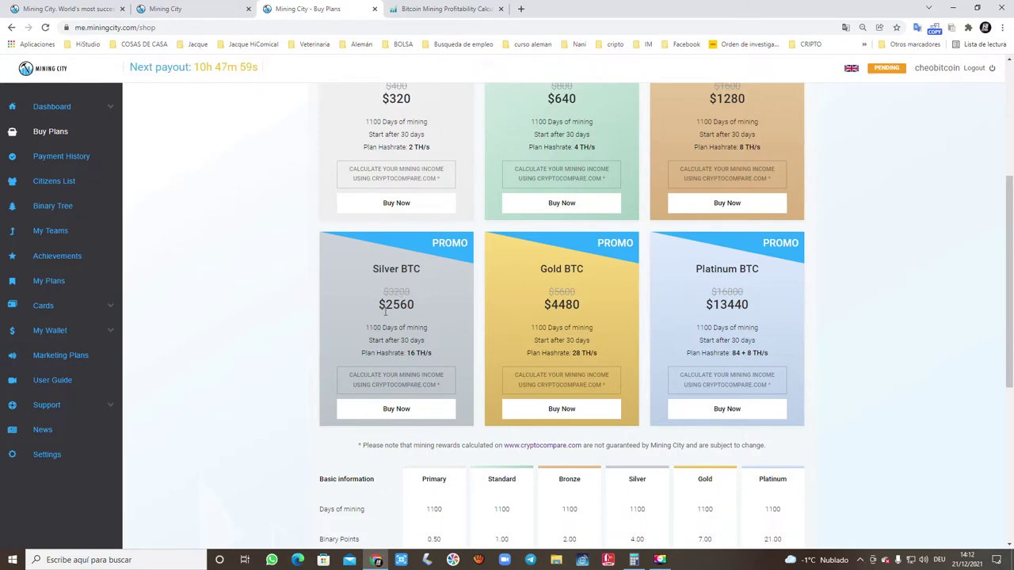
left_click(448, 10)
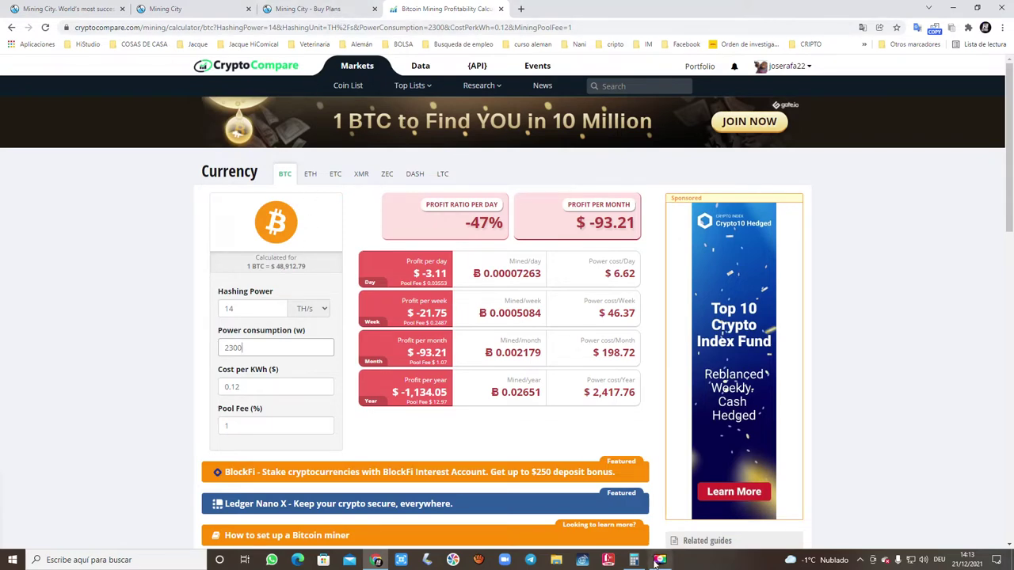
left_click(317, 9)
left_click(444, 9)
- Set the hashing power to 100 TH/s in CryptoCompare's Bitcoin mining calculator
scroll(506, 316, "down", 3)
scroll(506, 317, "up", 3)
left_click_drag(242, 309, 209, 312)
type("100")
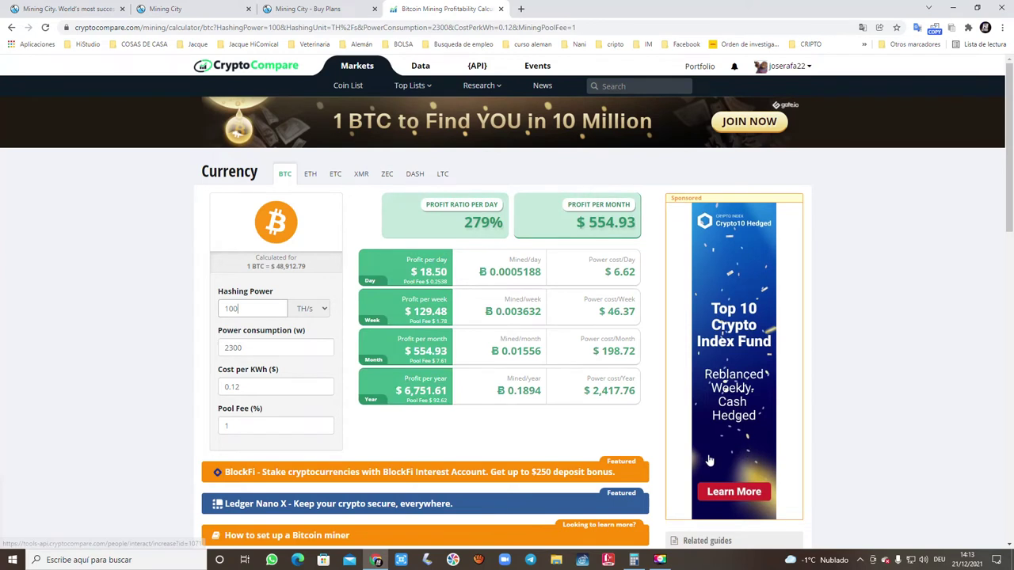
left_click(132, 324)
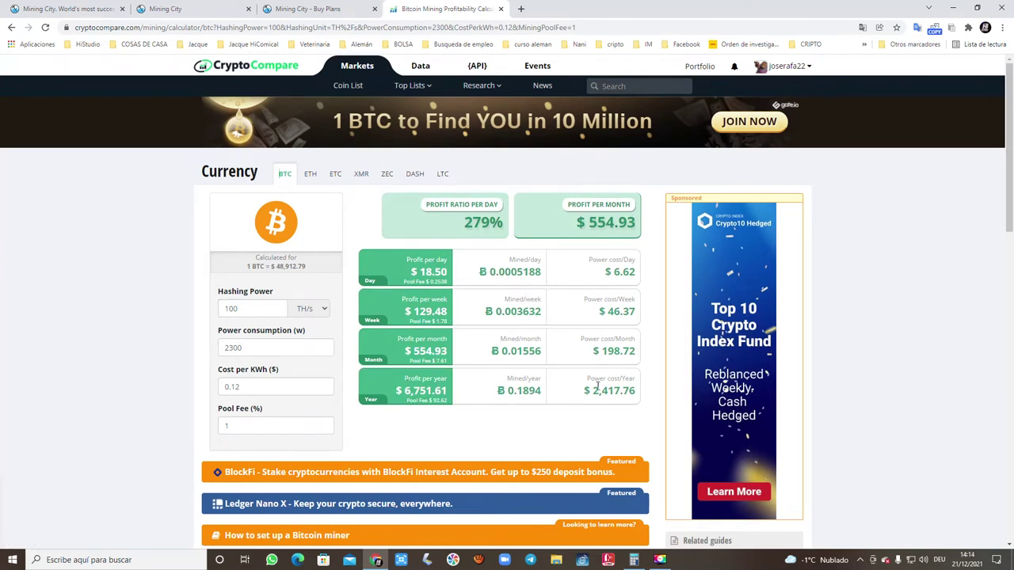
- Calculate the daily mining income for 100 TH/s in the Calculator by multiplying 0.0005188 BTC by the Bitcoin price of 48912.79
left_click(634, 560)
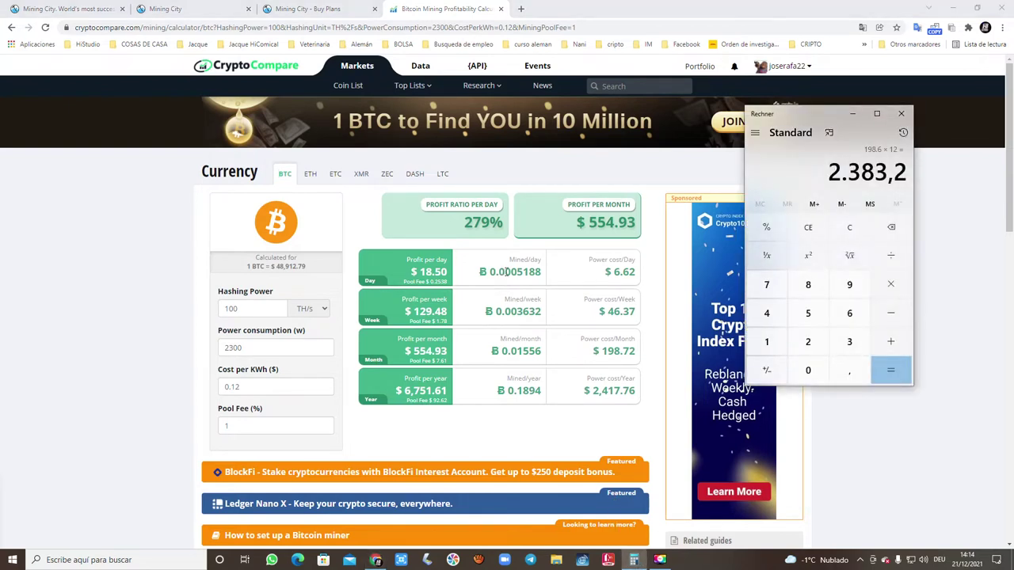
type("0,000")
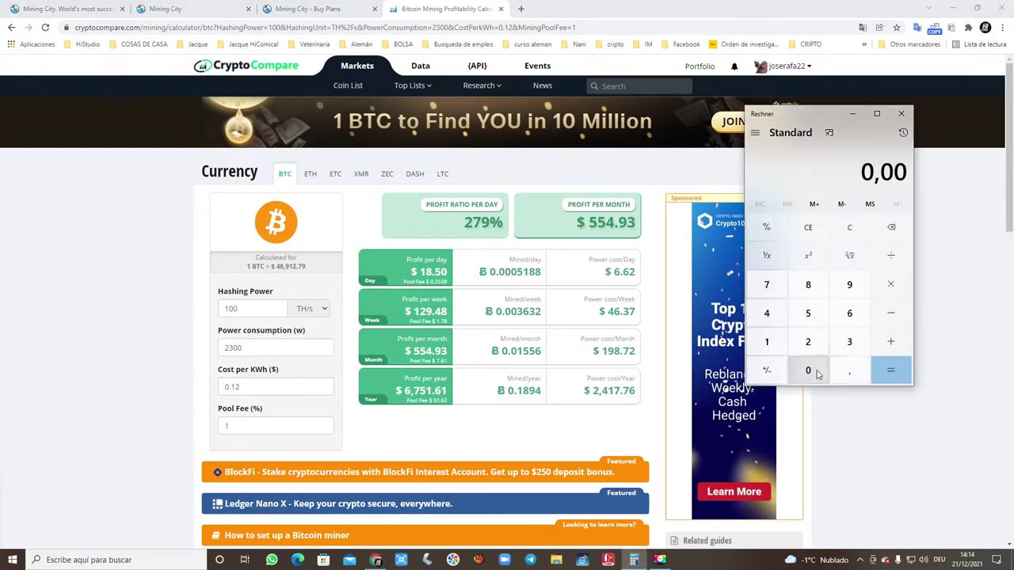
left_click(808, 313)
left_click(767, 341)
double_click(808, 287)
left_click(890, 285)
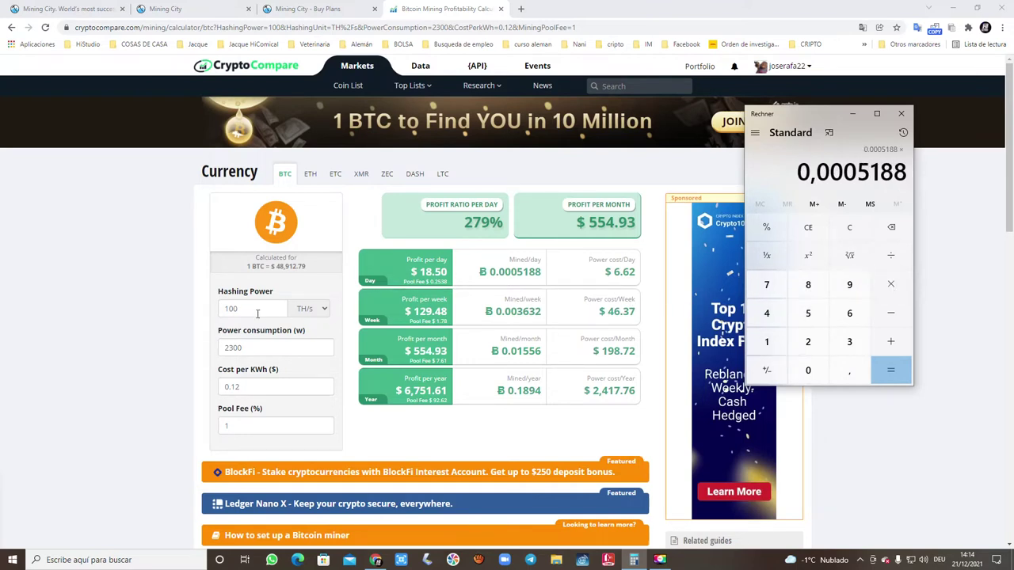
left_click(767, 312)
left_click(808, 285)
left_click(849, 284)
left_click(766, 341)
left_click(808, 342)
left_click(849, 370)
left_click(767, 285)
left_click(849, 284)
left_click(890, 370)
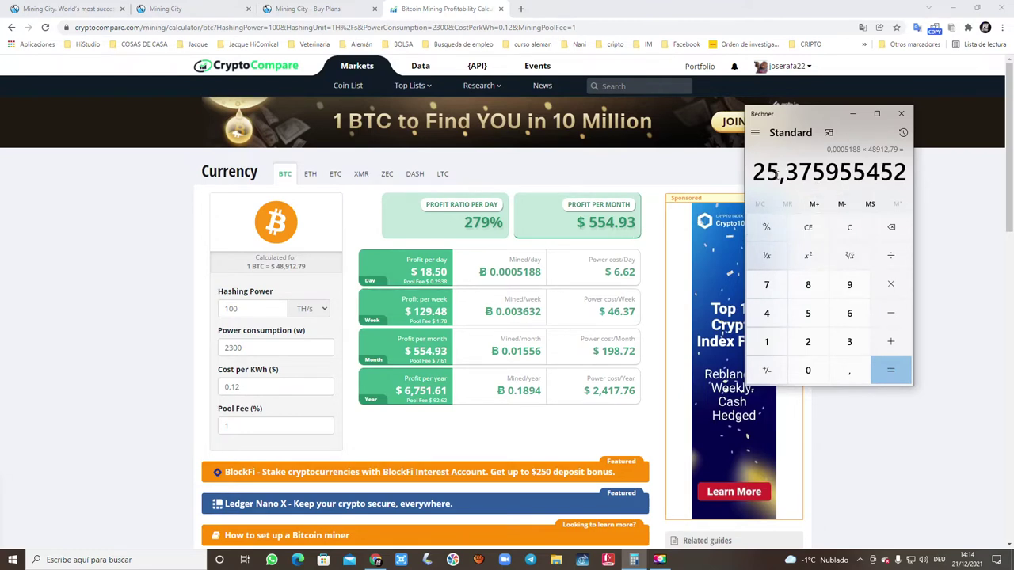
- Try to extend the daily income to a year by multiplying by 30 and 12, and clear the Calculator
left_click(890, 284)
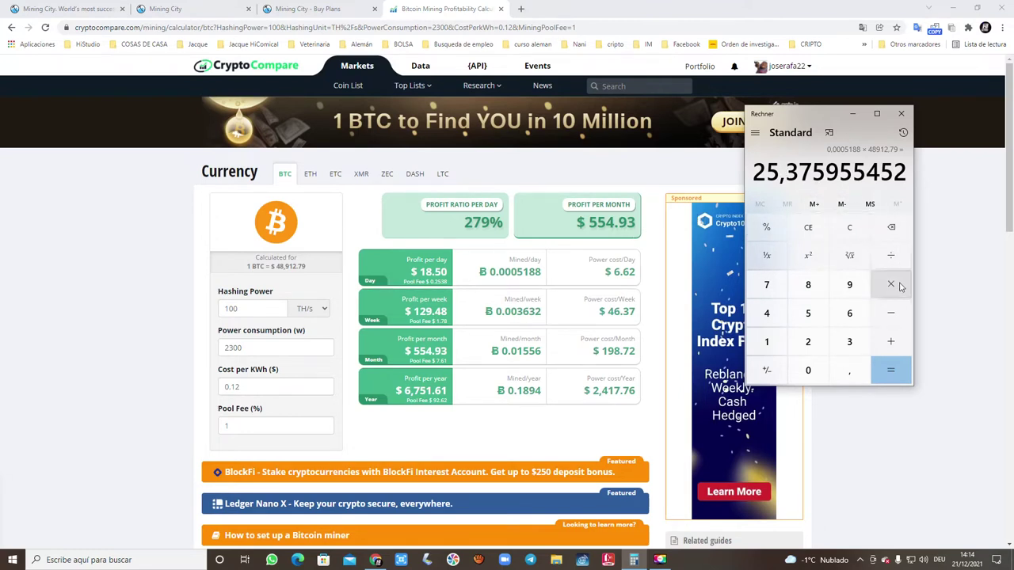
left_click(849, 341)
left_click(808, 370)
left_click(887, 369)
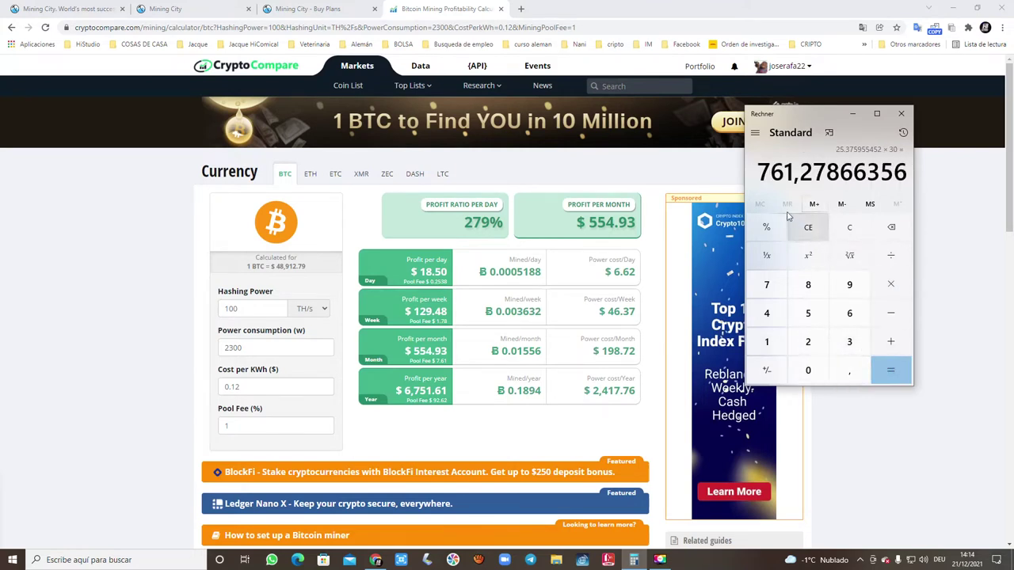
left_click(767, 341)
left_click(808, 342)
left_click(888, 370)
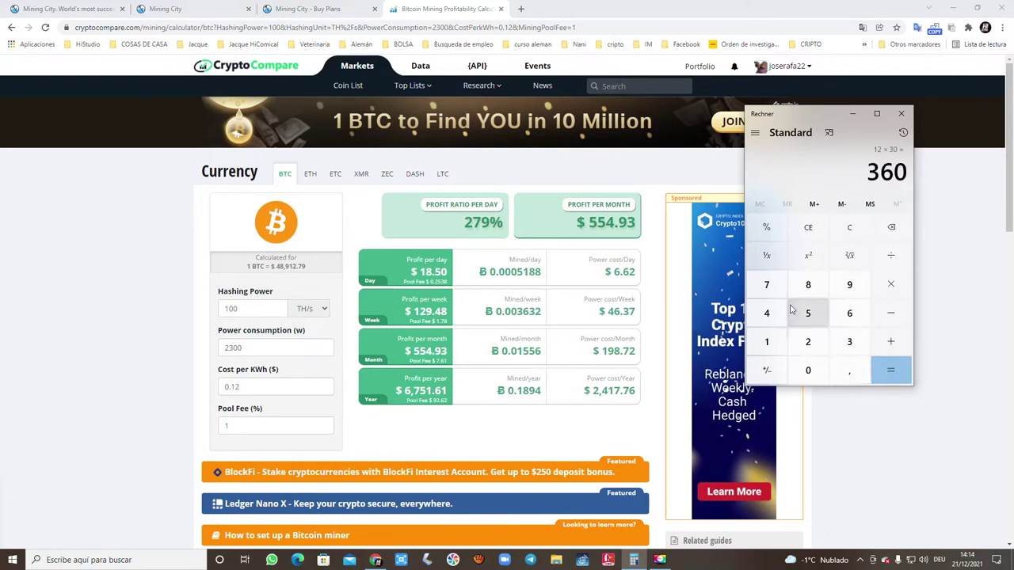
left_click(767, 284)
left_click(849, 313)
left_click(890, 227)
left_click(891, 227)
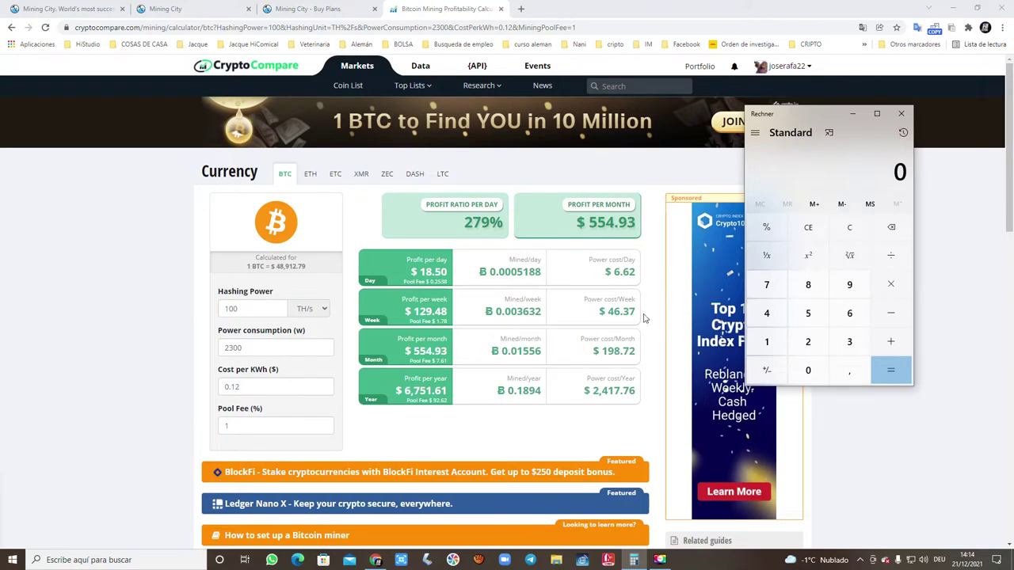
- Recalculate the daily mining income by multiplying CryptoCompare's mined amount per day, 0.0005188, by 48912.79
left_click(849, 369)
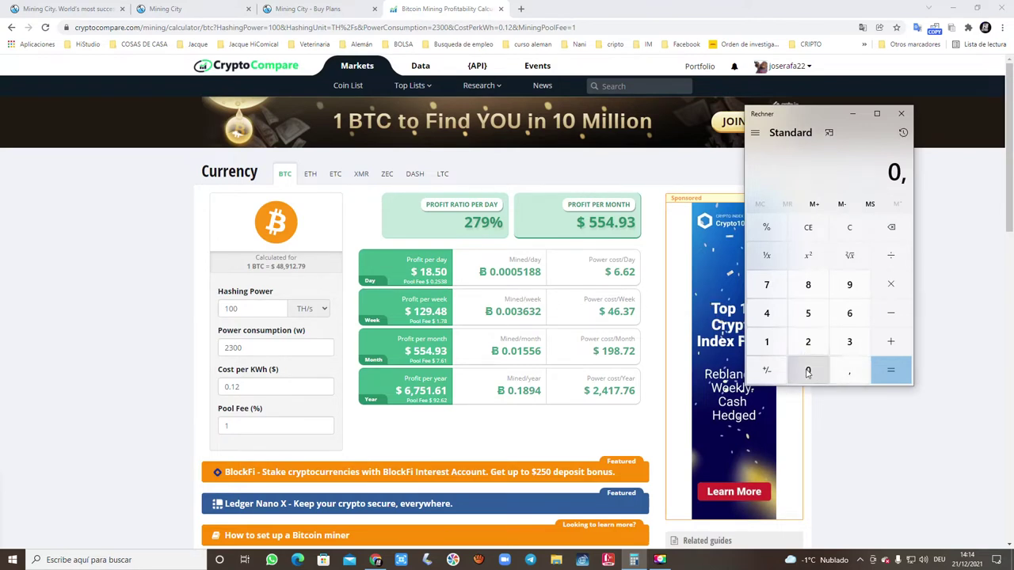
left_click(807, 371)
left_click(807, 371)
left_click(807, 370)
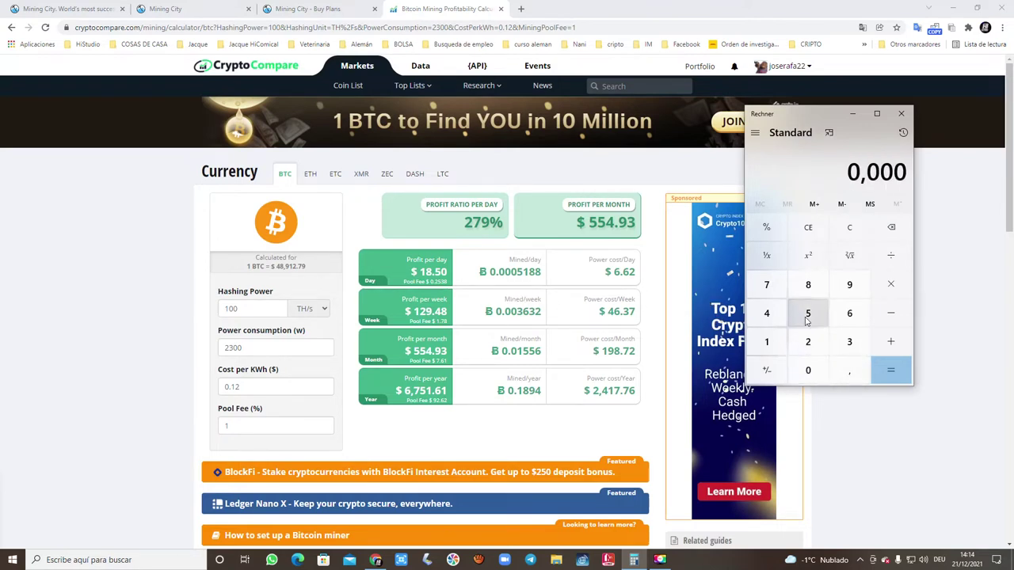
left_click(807, 314)
left_click(766, 341)
left_click(807, 284)
left_click(808, 284)
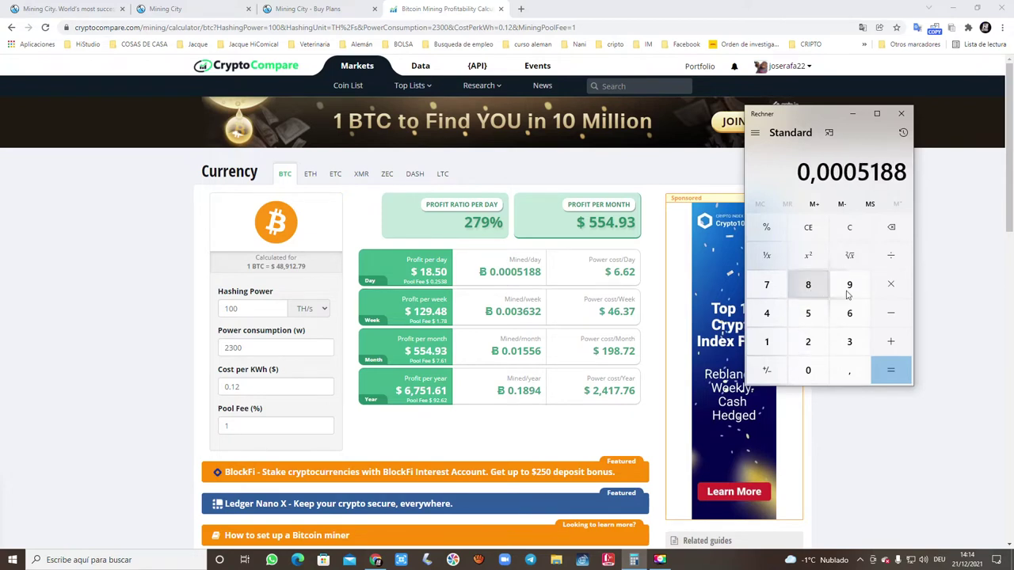
left_click(889, 287)
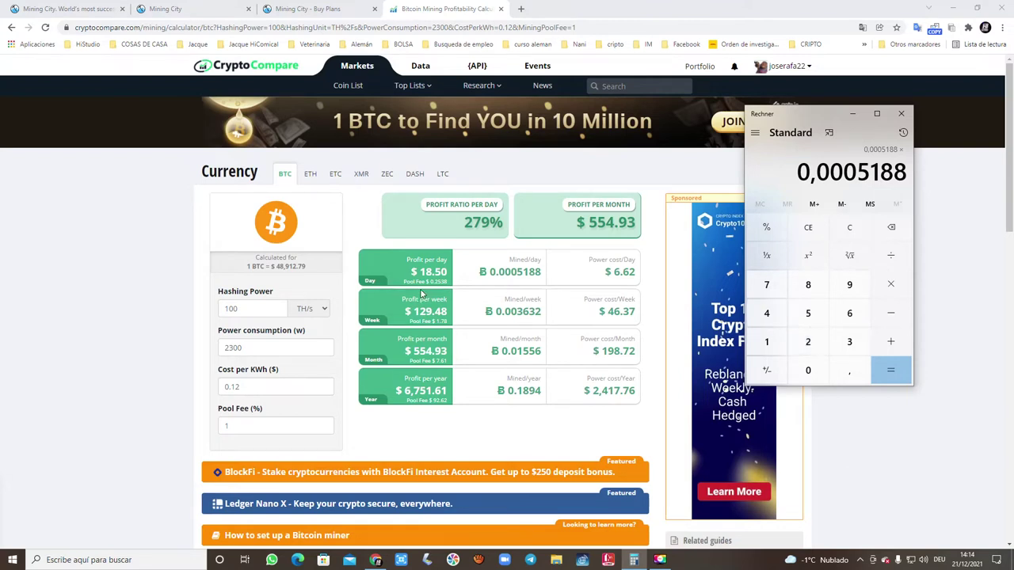
left_click(766, 313)
left_click(808, 285)
left_click(849, 284)
left_click(767, 341)
left_click(825, 342)
left_click(849, 370)
left_click(766, 285)
left_click(849, 284)
left_click(894, 374)
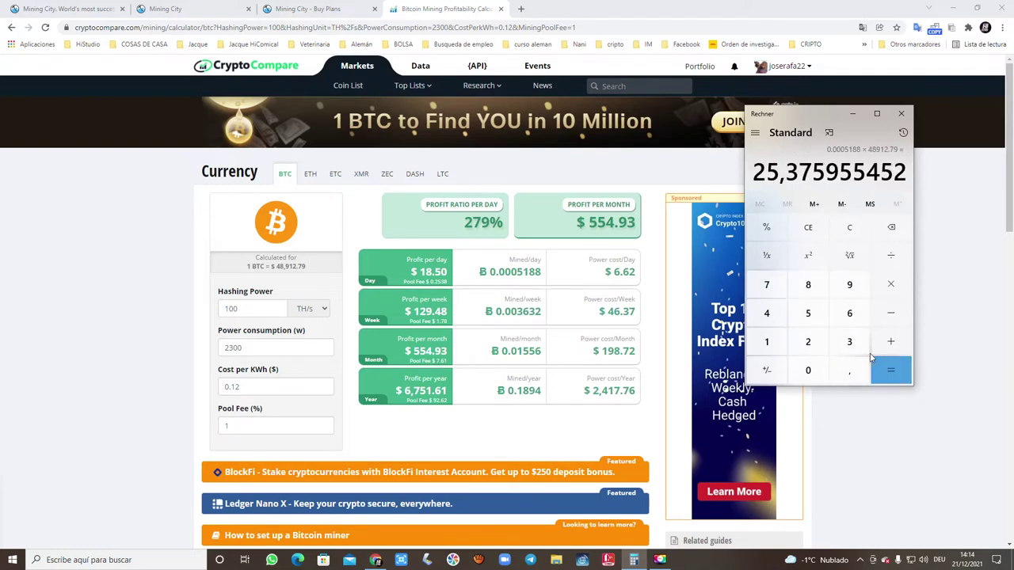
- Convert the daily mining income to a yearly income by multiplying it by 30 and the result by 12
left_click(890, 285)
left_click(849, 341)
left_click(809, 369)
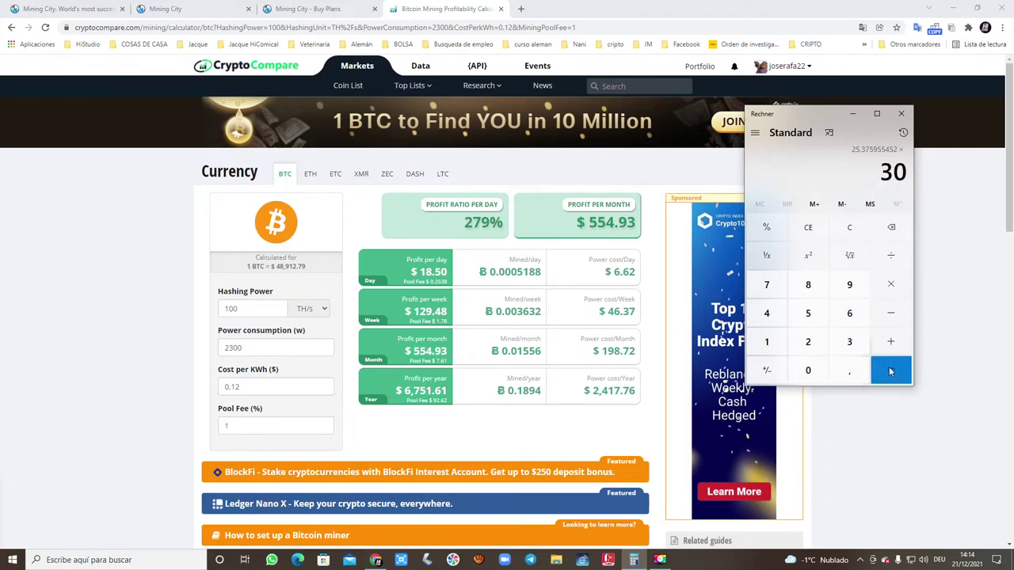
left_click(890, 369)
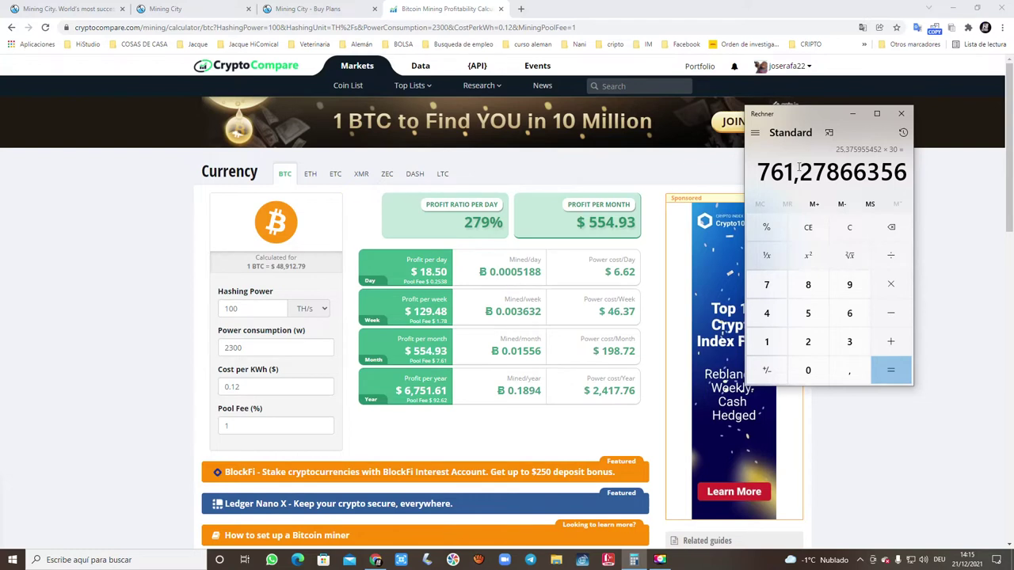
left_click(890, 284)
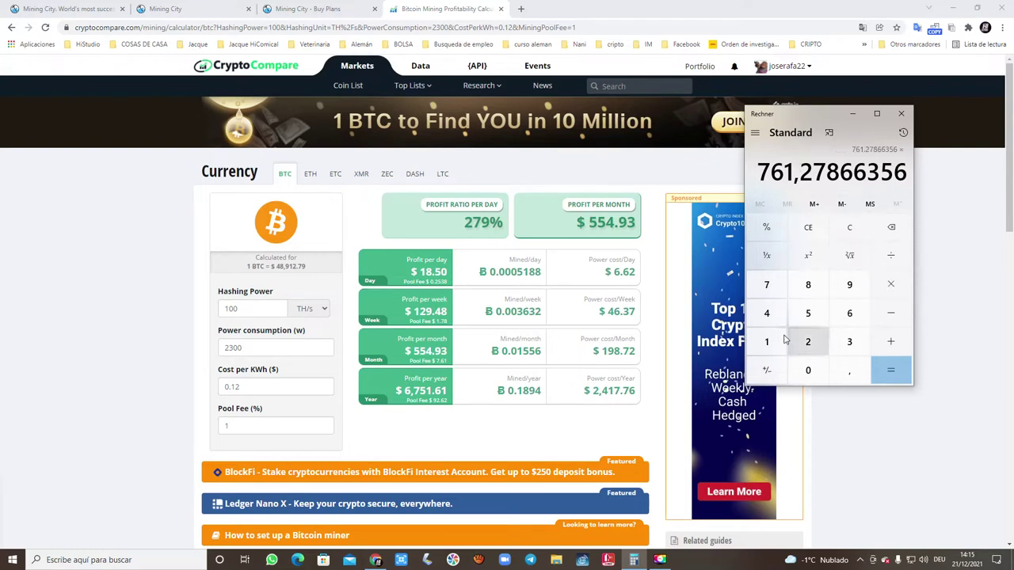
left_click(766, 341)
left_click(808, 341)
left_click(890, 370)
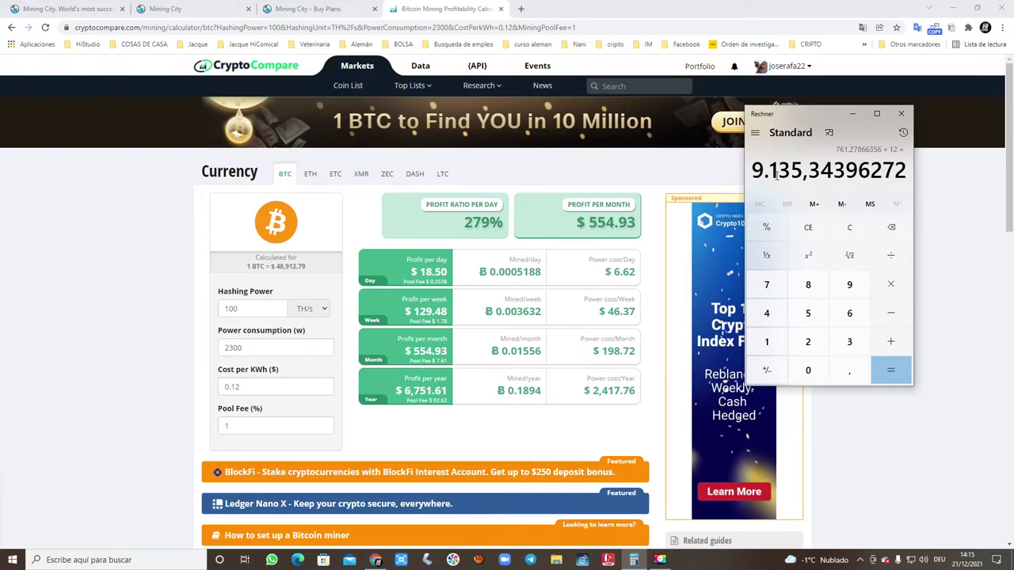
- Compare the calculated yearly income with Mining City's plan prices and CryptoCompare's figures, and close the Calculator
left_click(336, 11)
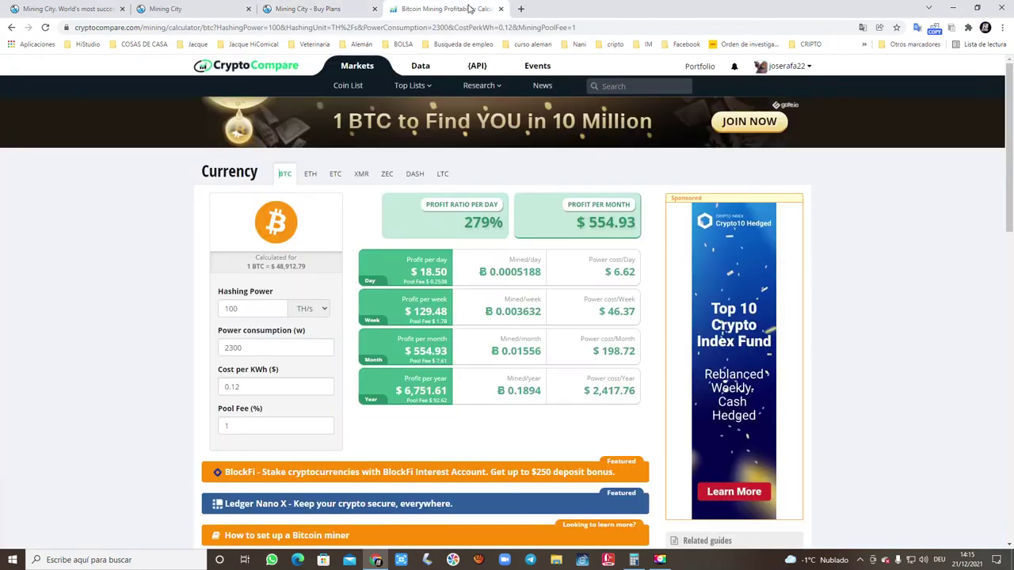
left_click(392, 9)
left_click(634, 560)
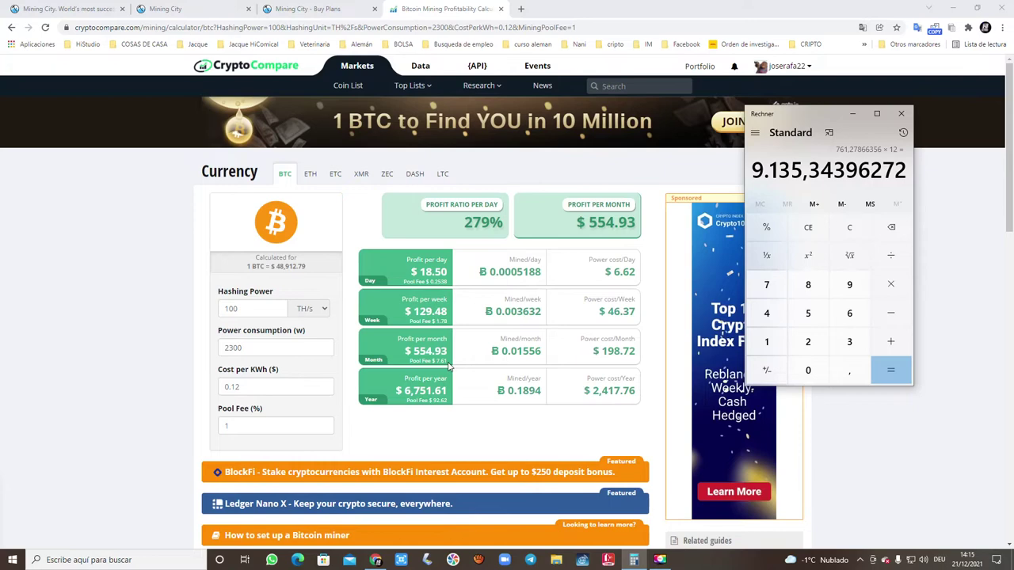
left_click(901, 113)
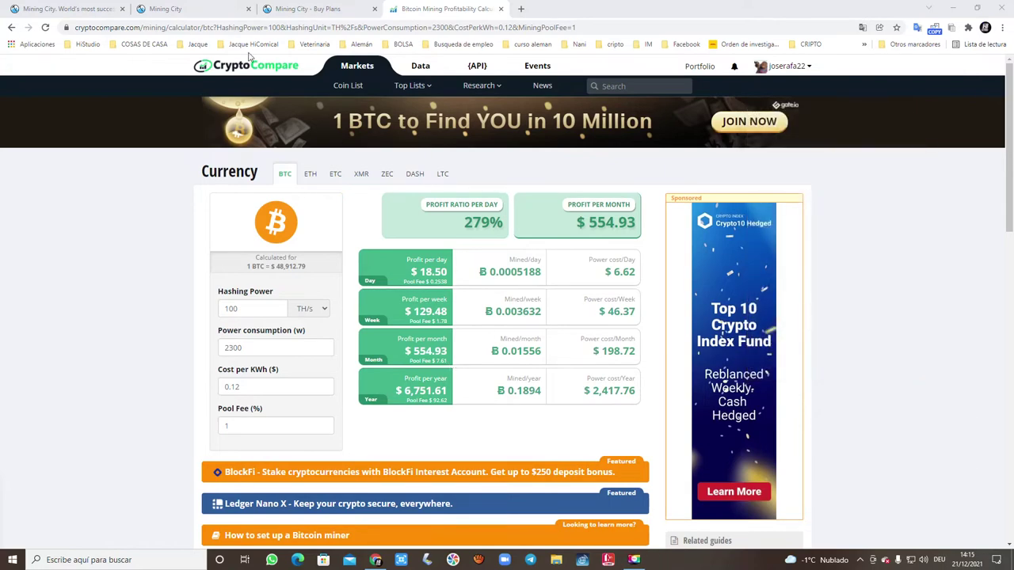
- Review the BTC plan prices and hashrates on Mining City's dashboard and Buy Plans page
left_click(301, 10)
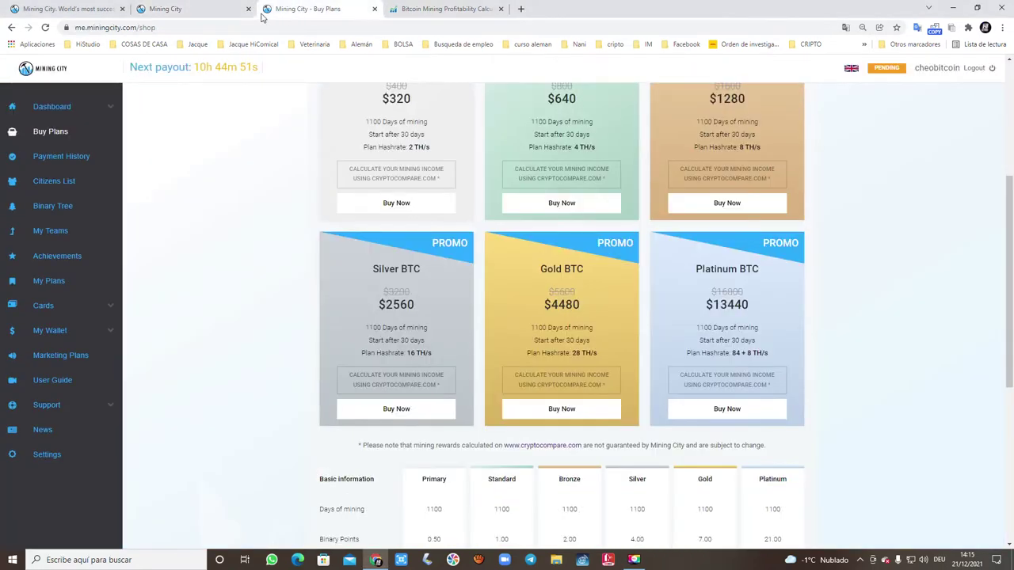
left_click(223, 11)
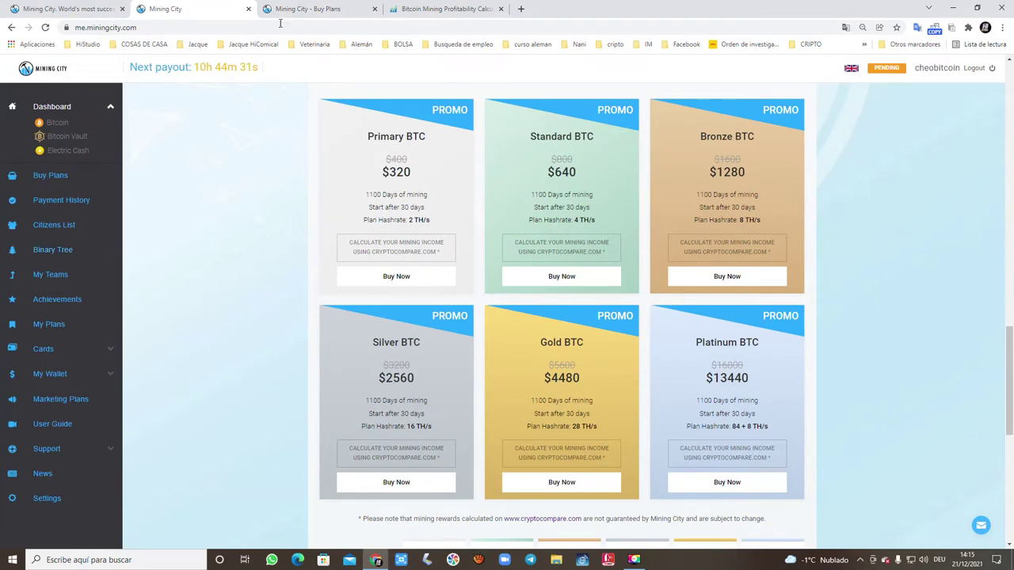
left_click(289, 11)
scroll(213, 233, "up", 2)
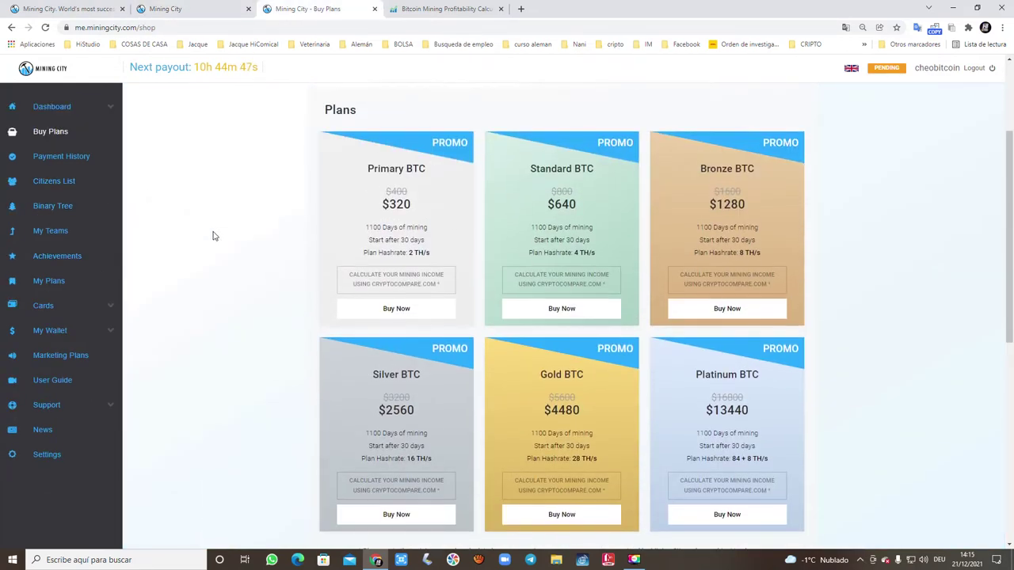
scroll(136, 198, "down", 1)
- Open Mining City's Payment History and look through the items, amounts and statuses of past plan purchases
left_click(80, 156)
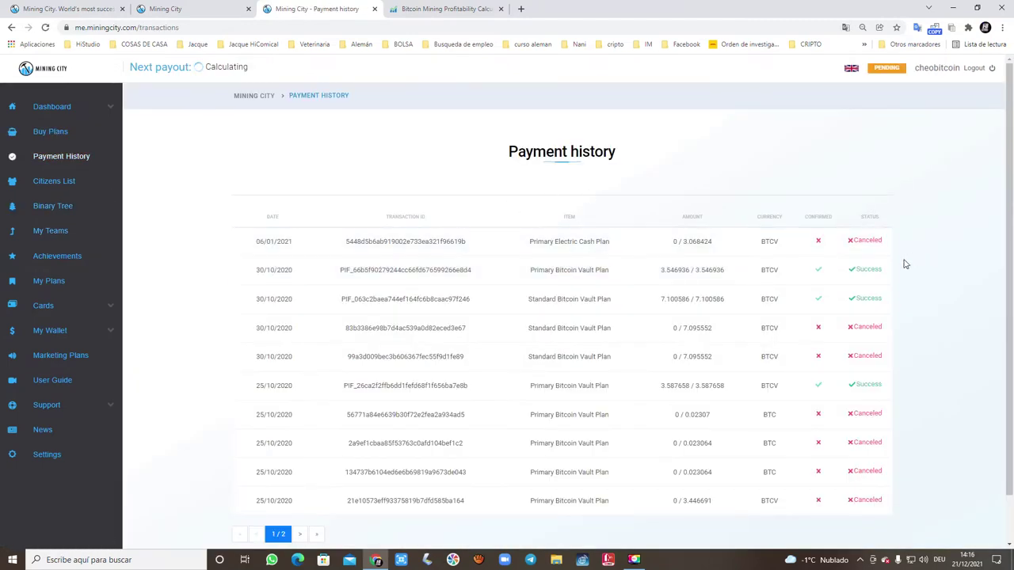
scroll(578, 359, "down", 1)
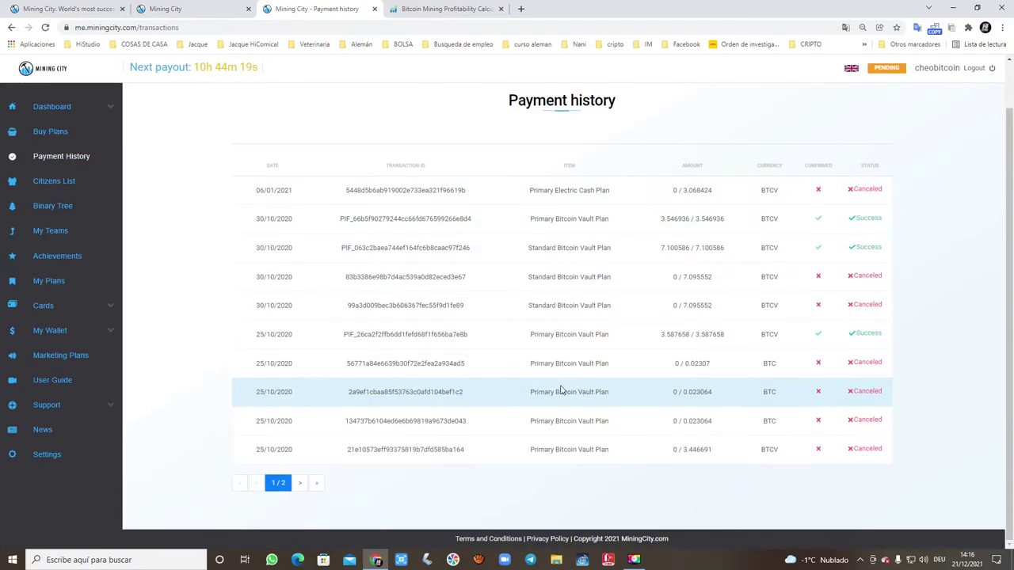
scroll(561, 391, "up", 1)
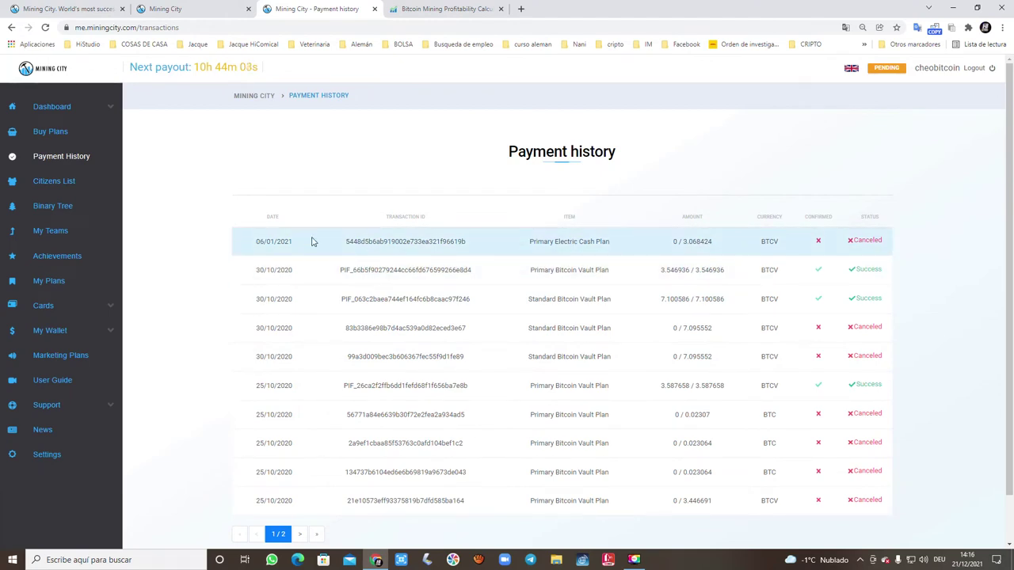
- Examine the referred members in the Citizens List, checking back on CryptoCompare and the dashboard's plans
left_click(51, 182)
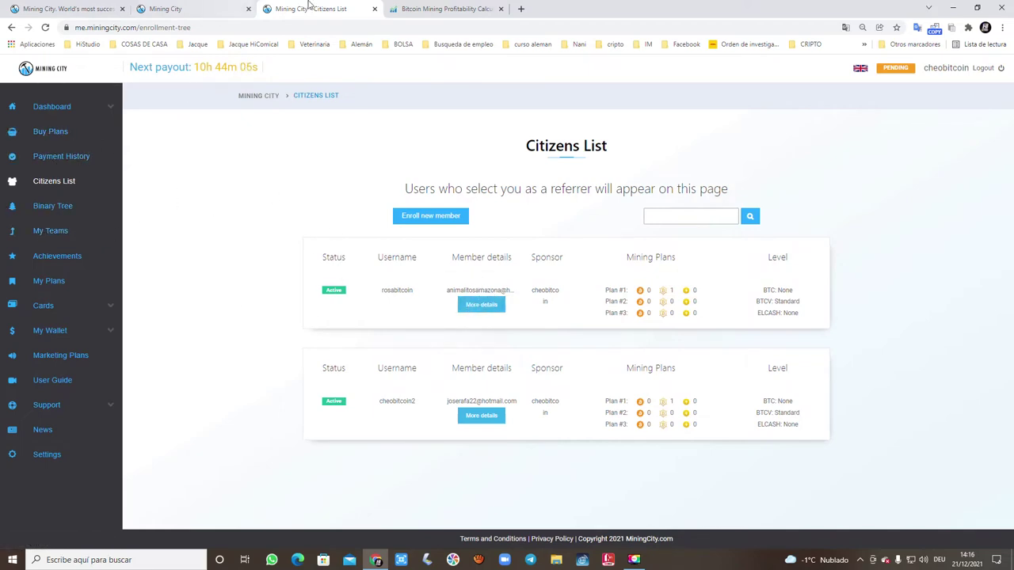
left_click(402, 8)
key("ctrl+2")
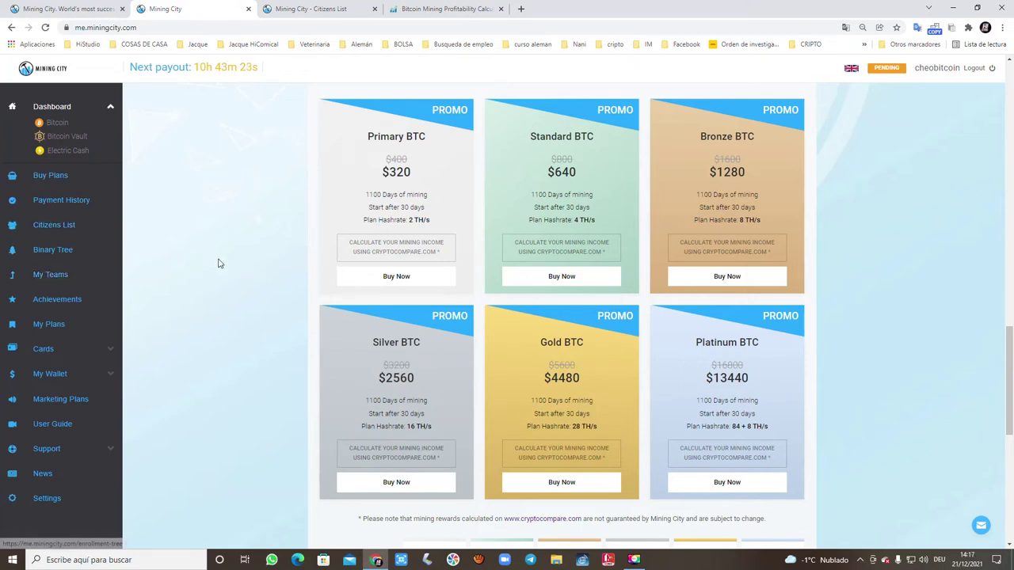
left_click(283, 6)
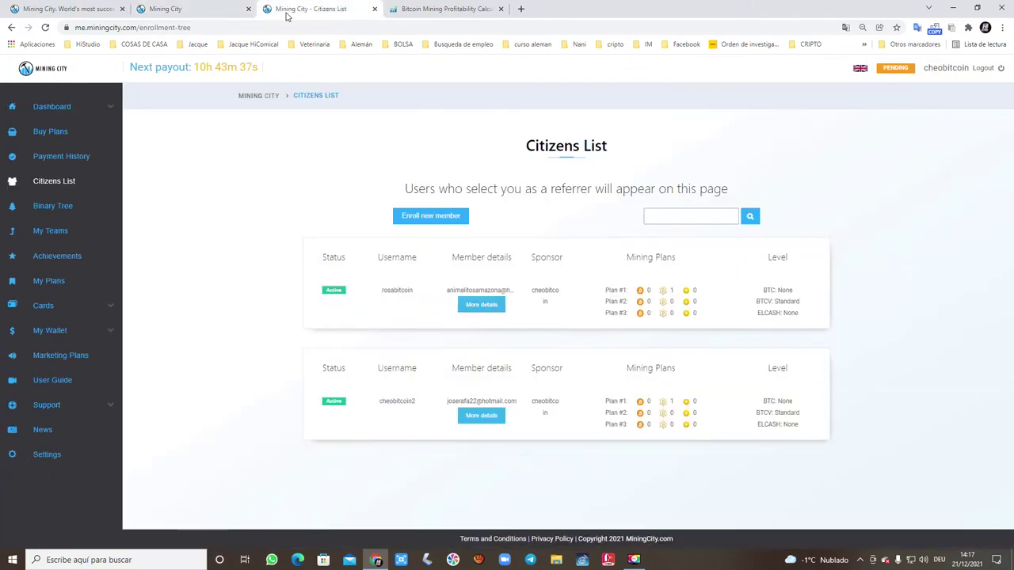
- Inspect both branches of the Binary Tree, including its member cards and open positions, at a zoom of 53
left_click(57, 207)
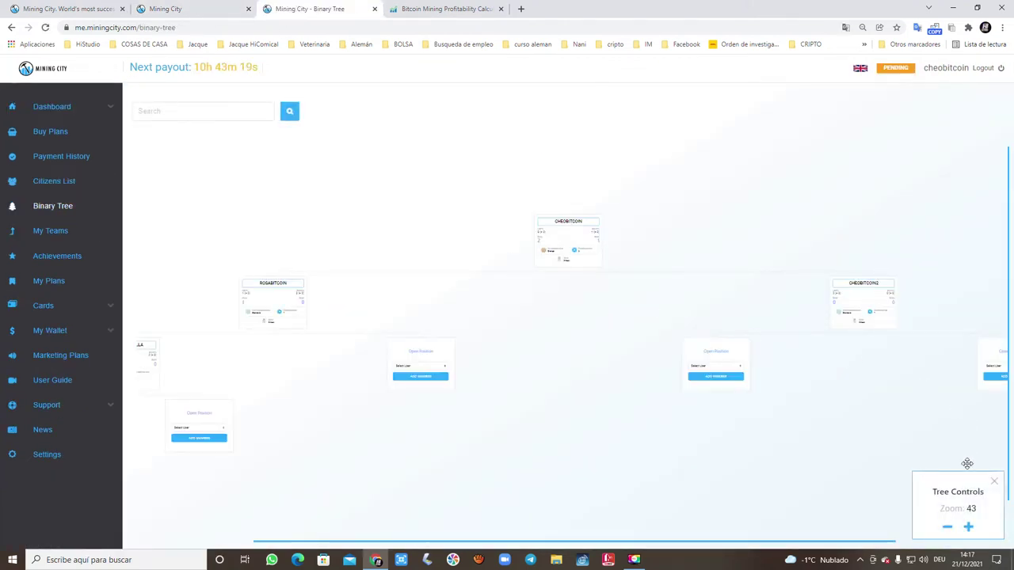
left_click(947, 527)
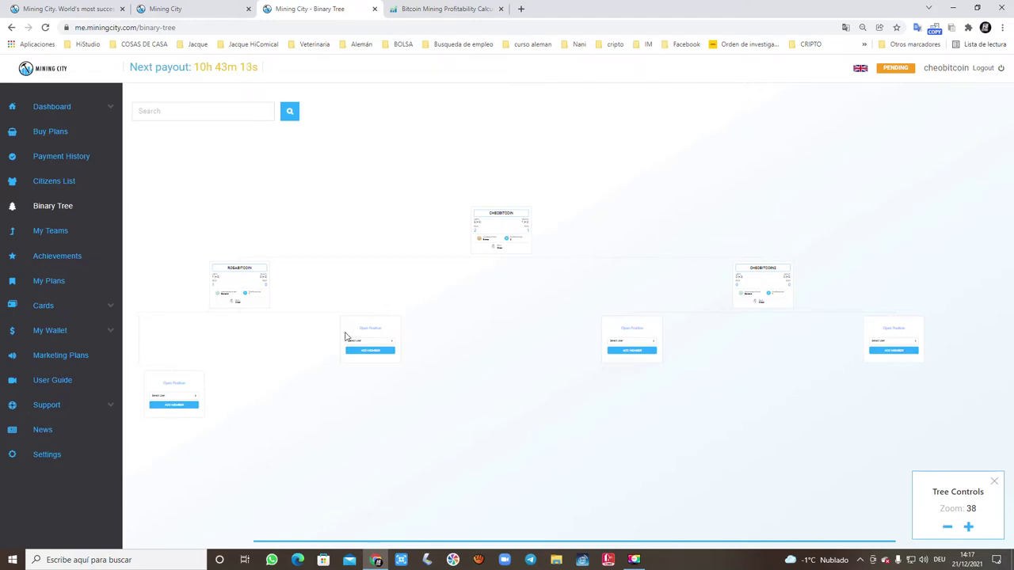
left_click(968, 527)
left_click(968, 526)
left_click(968, 527)
left_click_drag(680, 464, 787, 445)
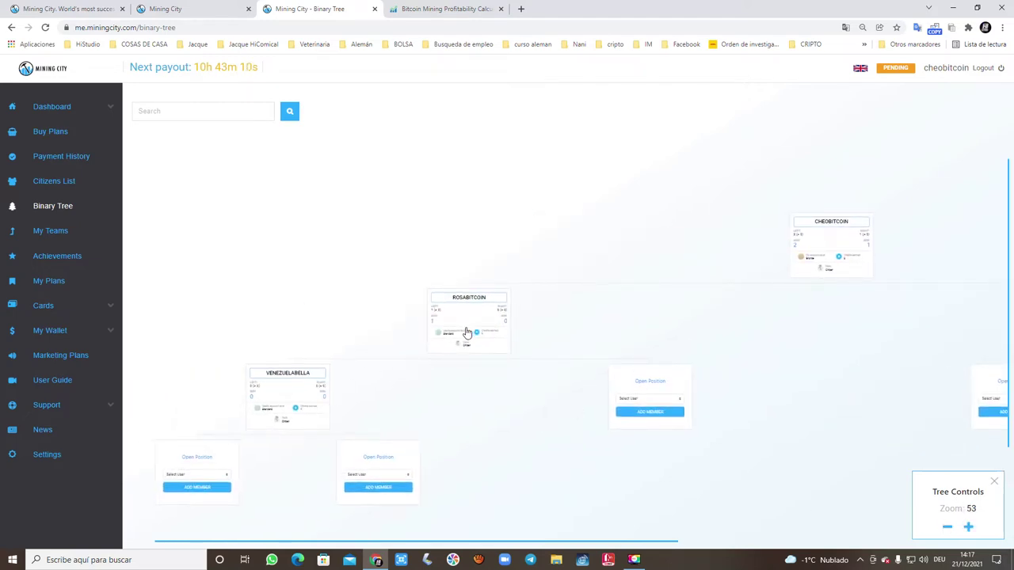
left_click_drag(707, 324, 313, 243)
left_click_drag(394, 258, 363, 244)
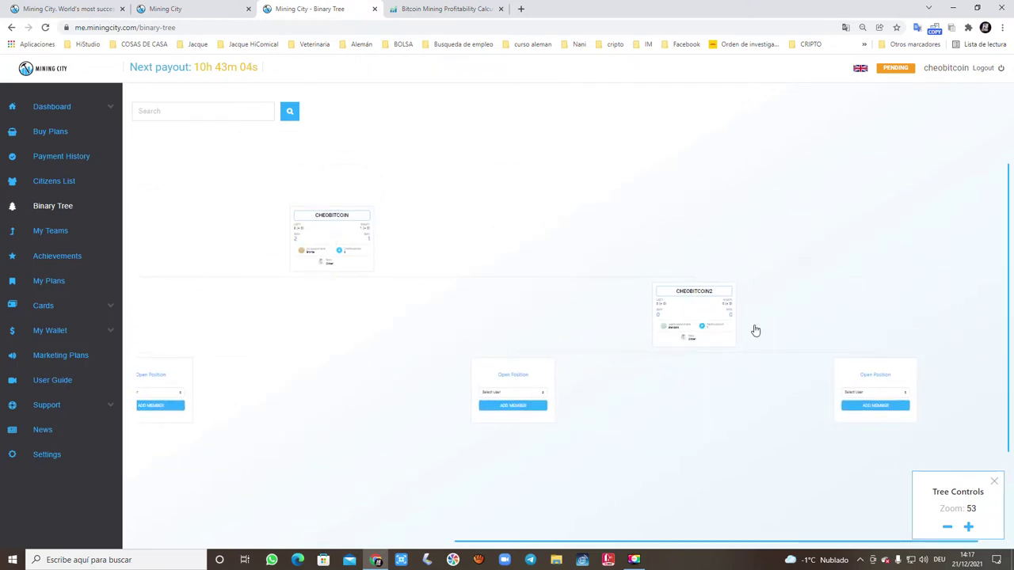
left_click_drag(385, 356, 520, 356)
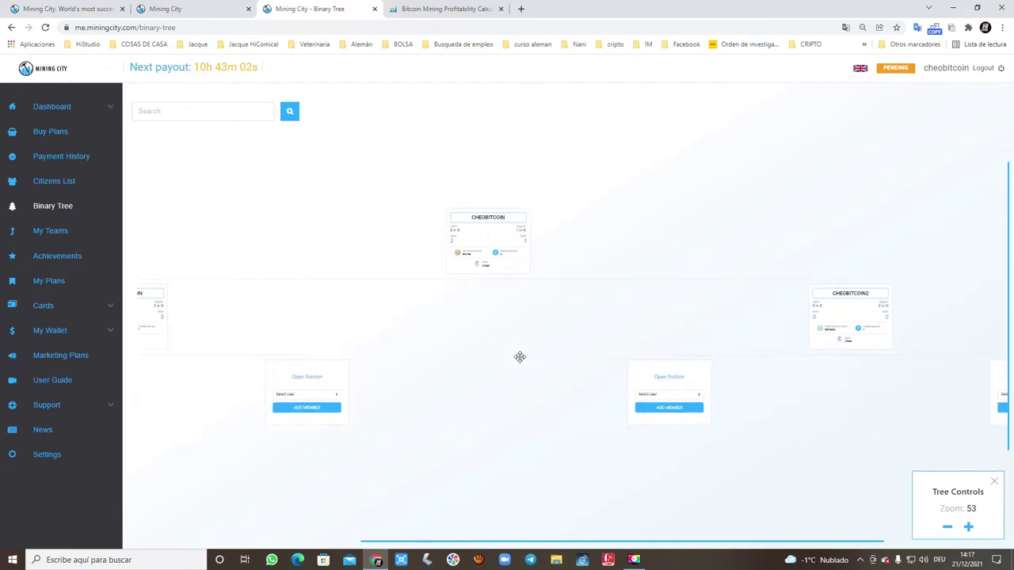
- Open the My Teams page to examine the line-ups of Team A and Team B
left_click(53, 230)
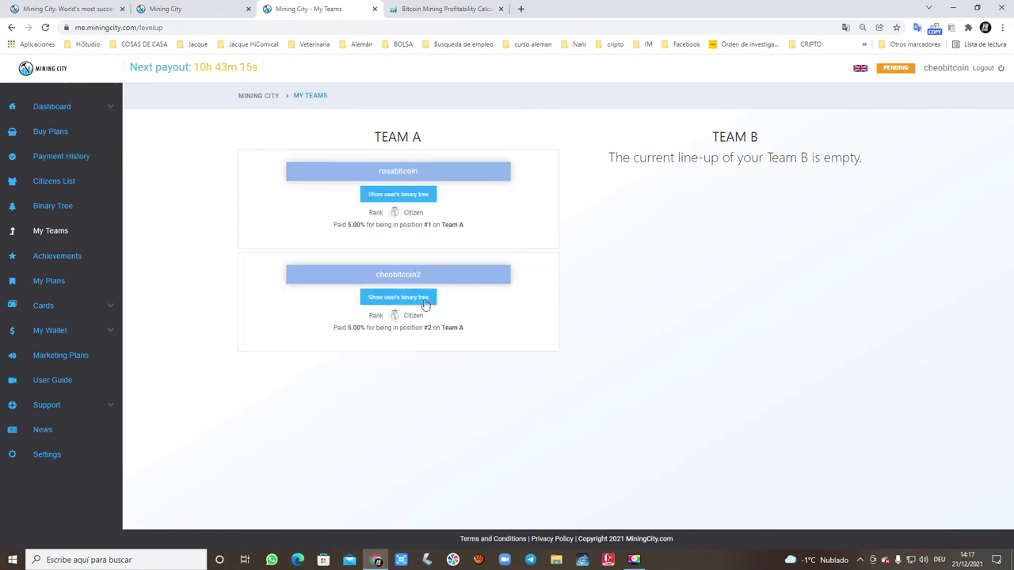
- Open the Achievements page and examine the requirements of each rank, checking back on the CryptoCompare calculator and the BTC plan prices
left_click(49, 255)
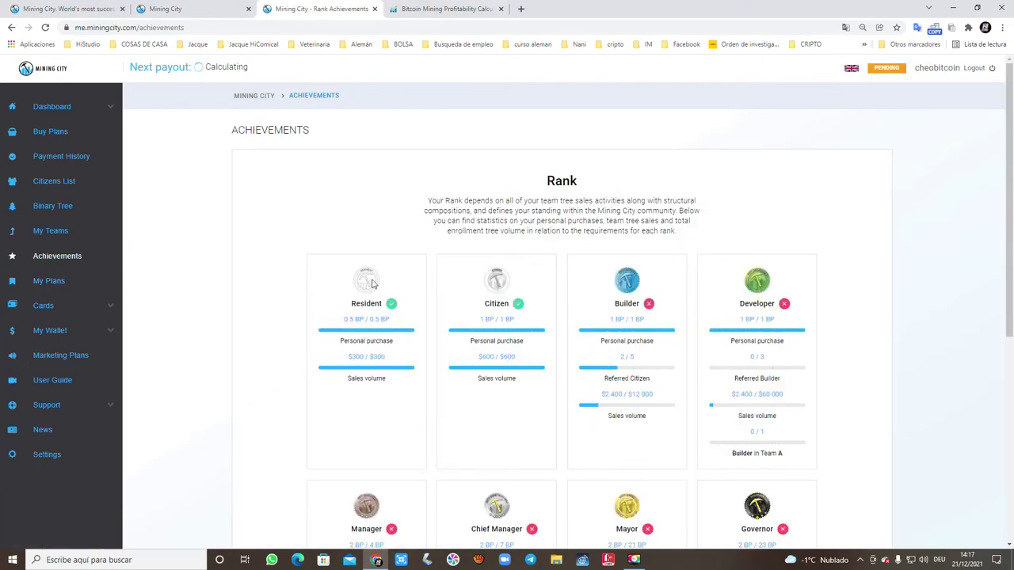
scroll(591, 284, "down", 1)
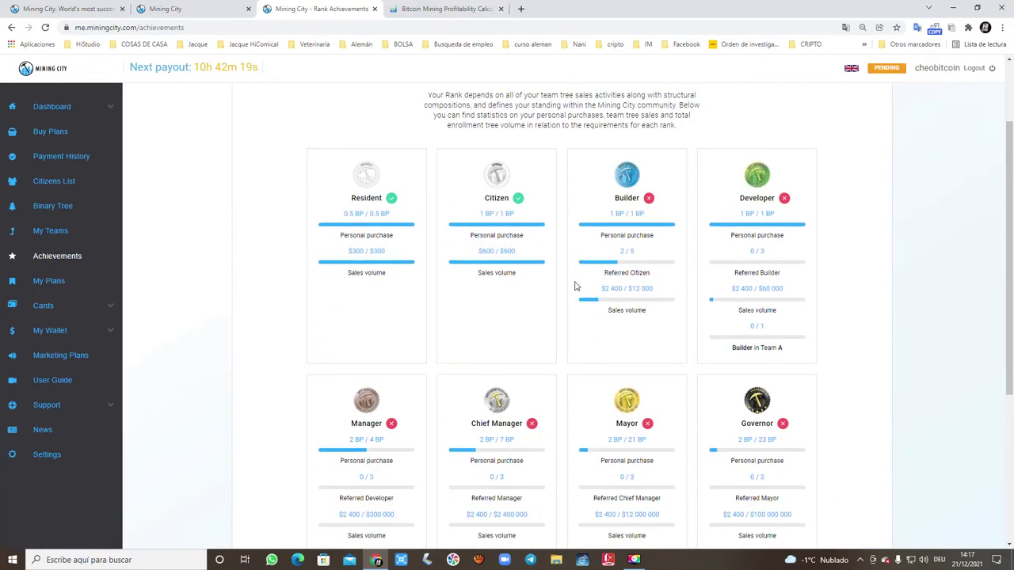
scroll(576, 286, "down", 1)
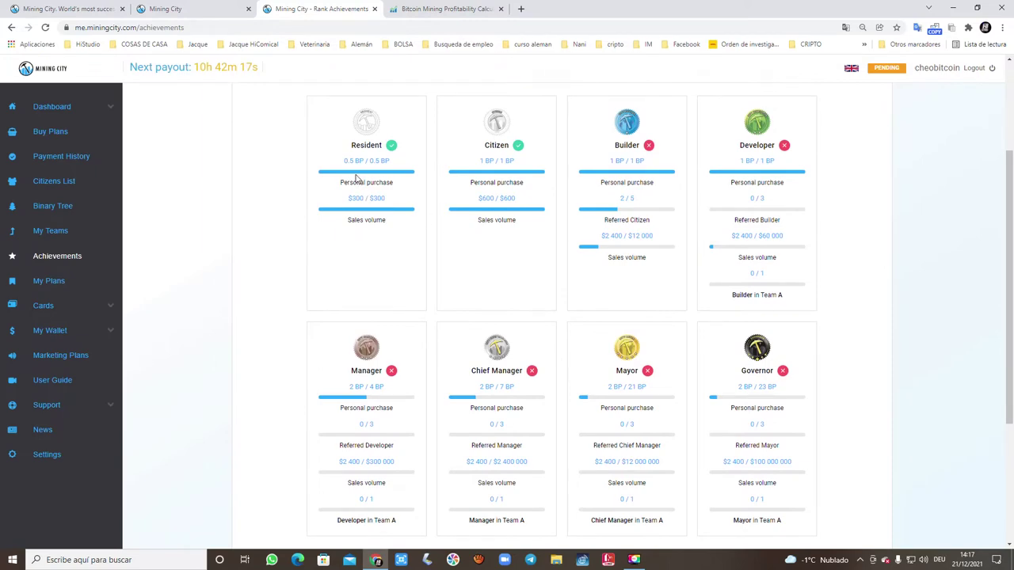
scroll(426, 213, "up", 1)
left_click(425, 9)
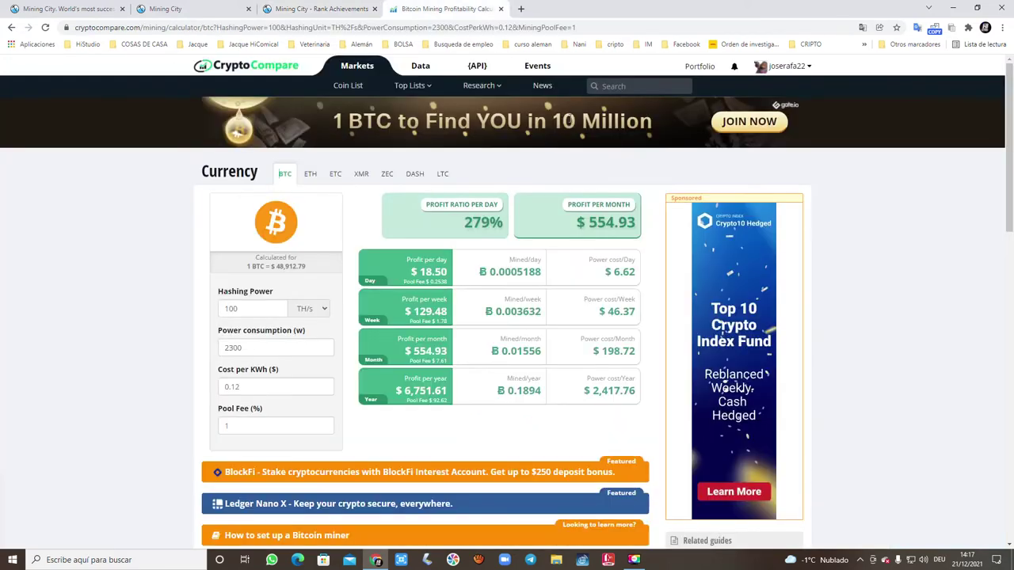
left_click(190, 9)
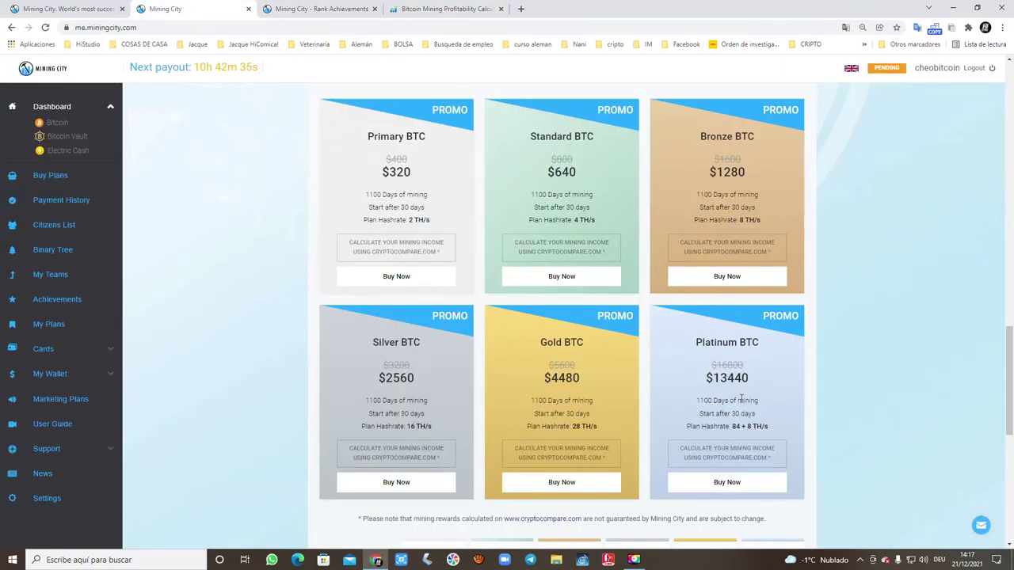
left_click(282, 11)
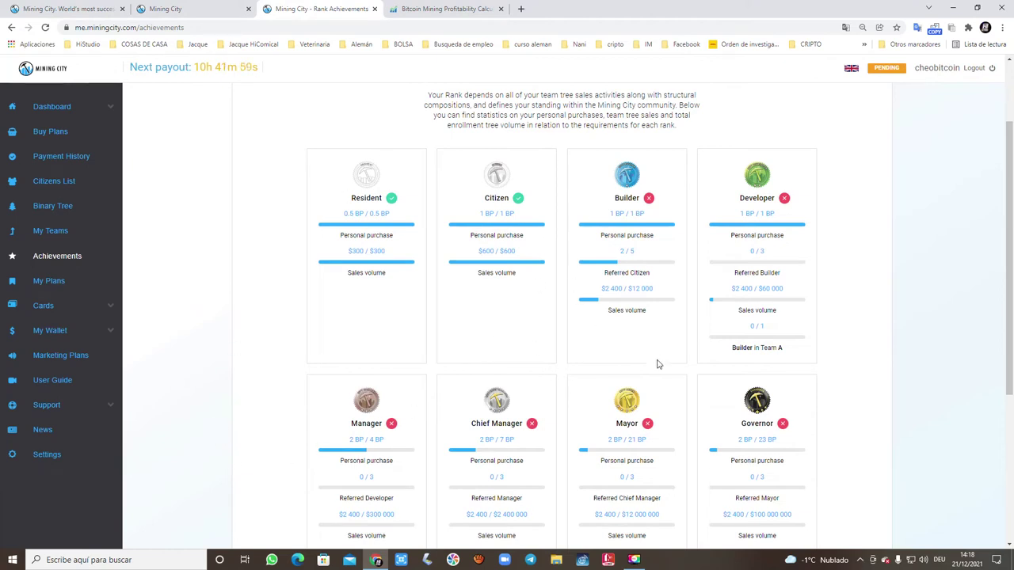
scroll(806, 423, "down", 1)
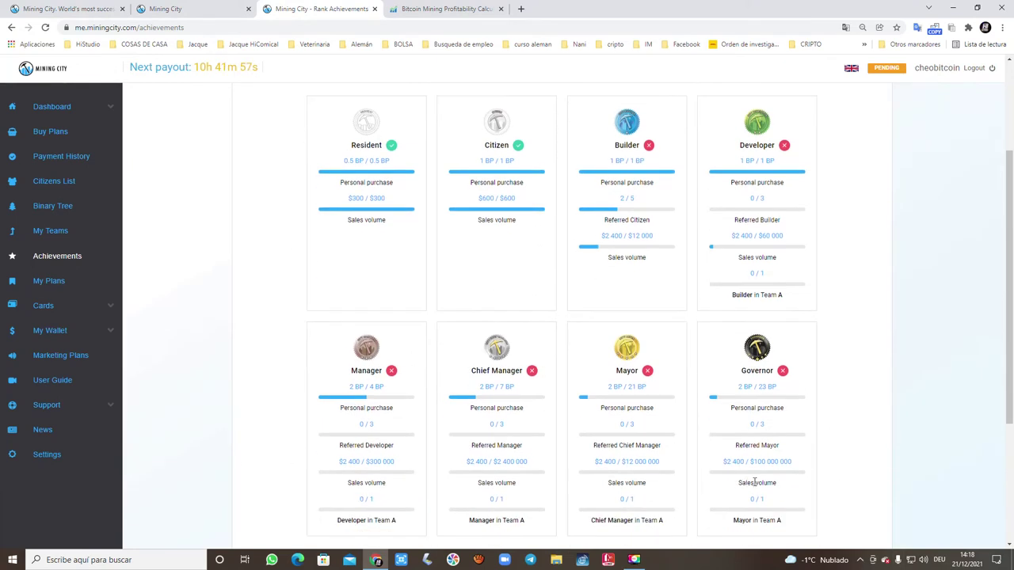
scroll(753, 454, "down", 1)
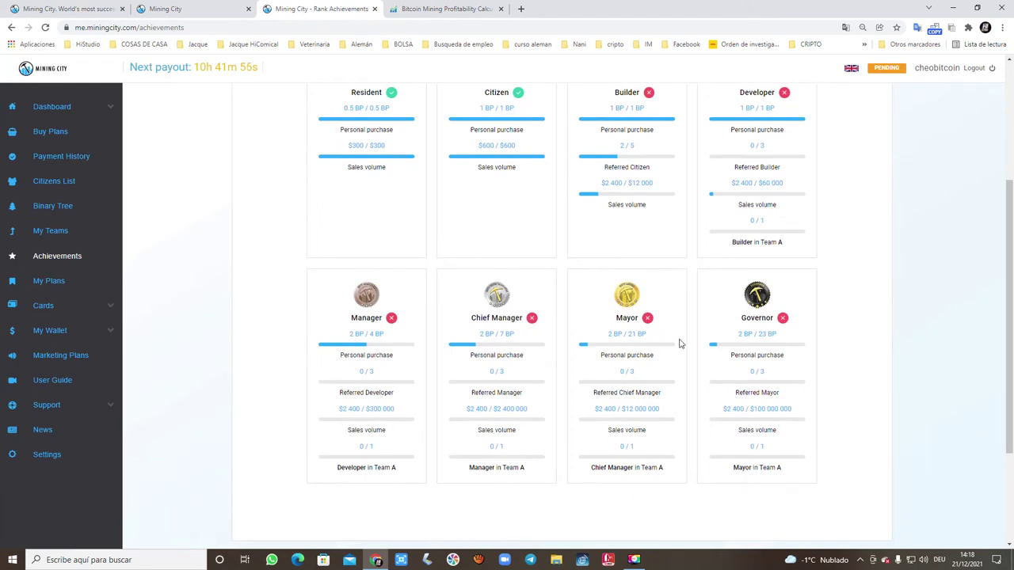
scroll(666, 329, "up", 2)
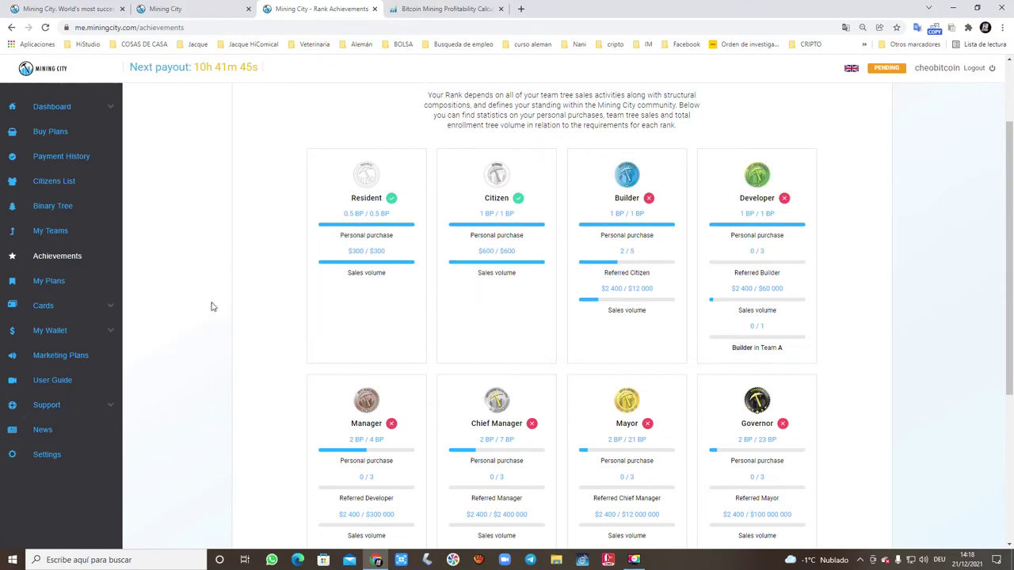
- Open My Plans, signing back in with the saved credentials, and look through the account's Bitcoin Vault plans
left_click(60, 282)
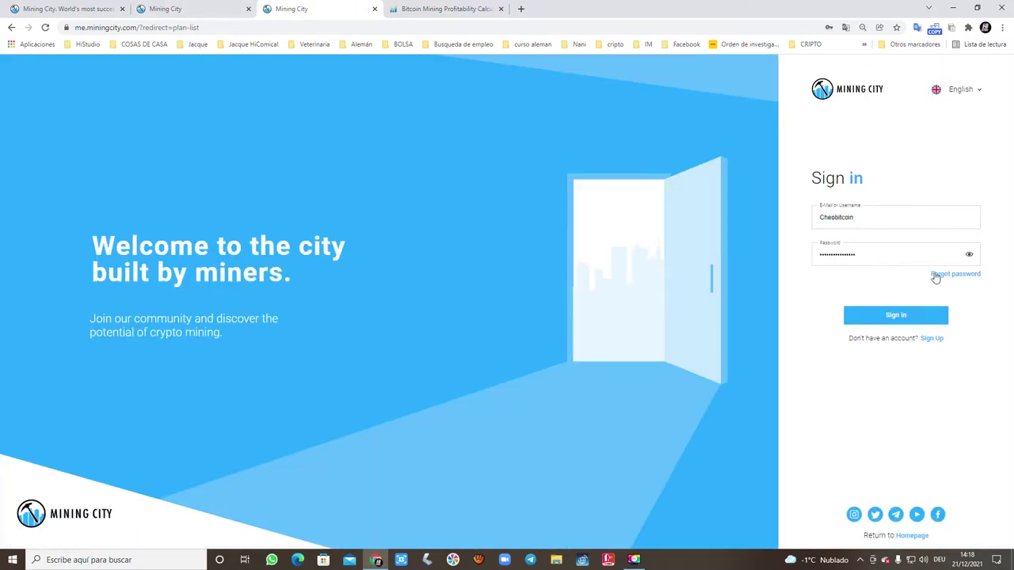
left_click(924, 317)
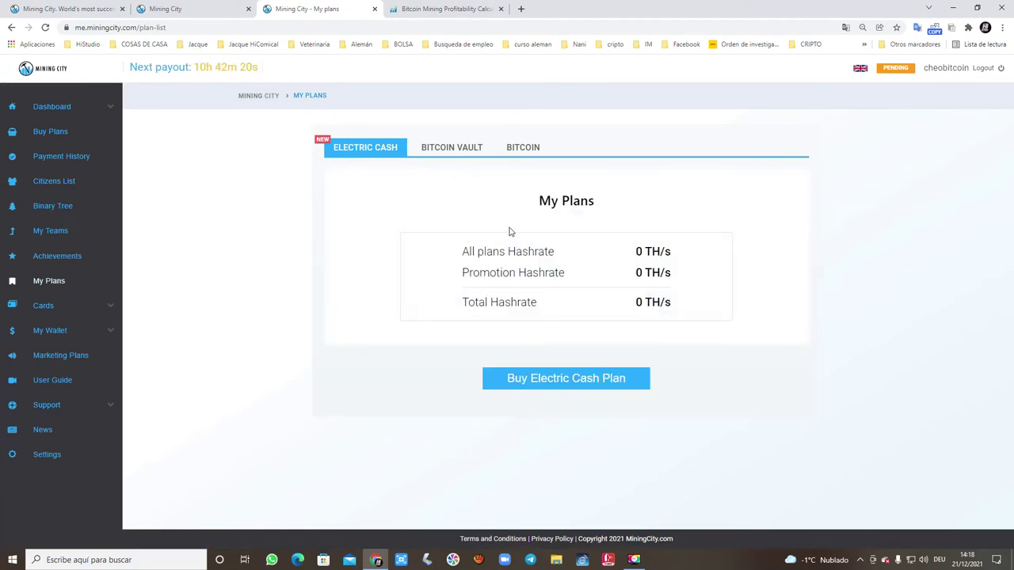
left_click(454, 146)
scroll(657, 328, "down", 3)
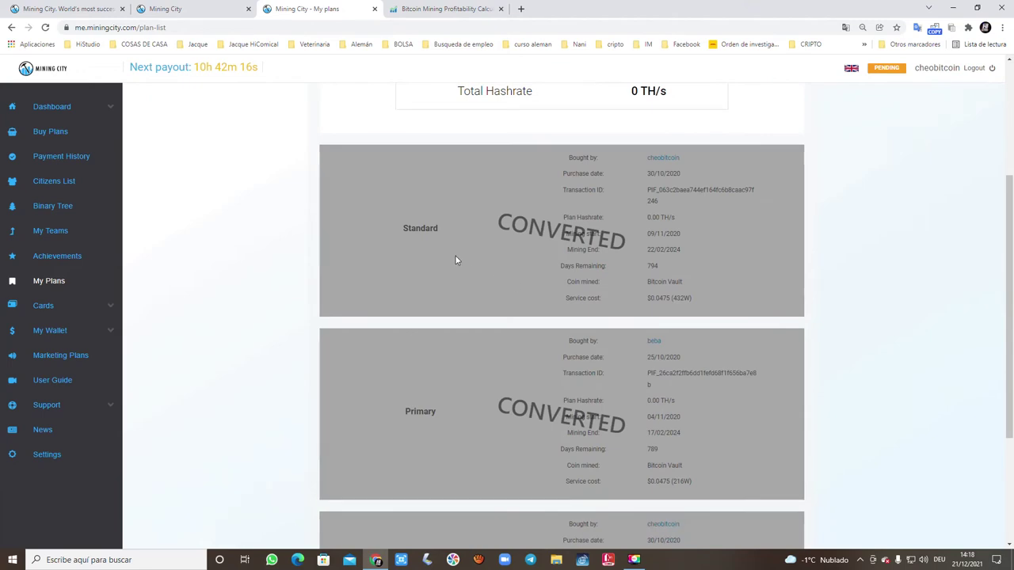
scroll(713, 214, "down", 3)
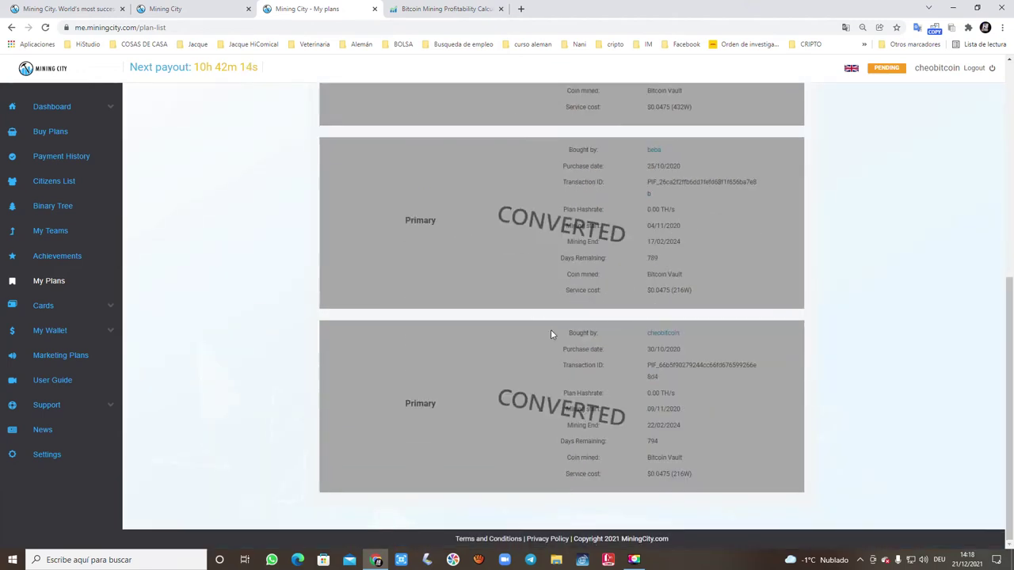
scroll(551, 333, "up", 5)
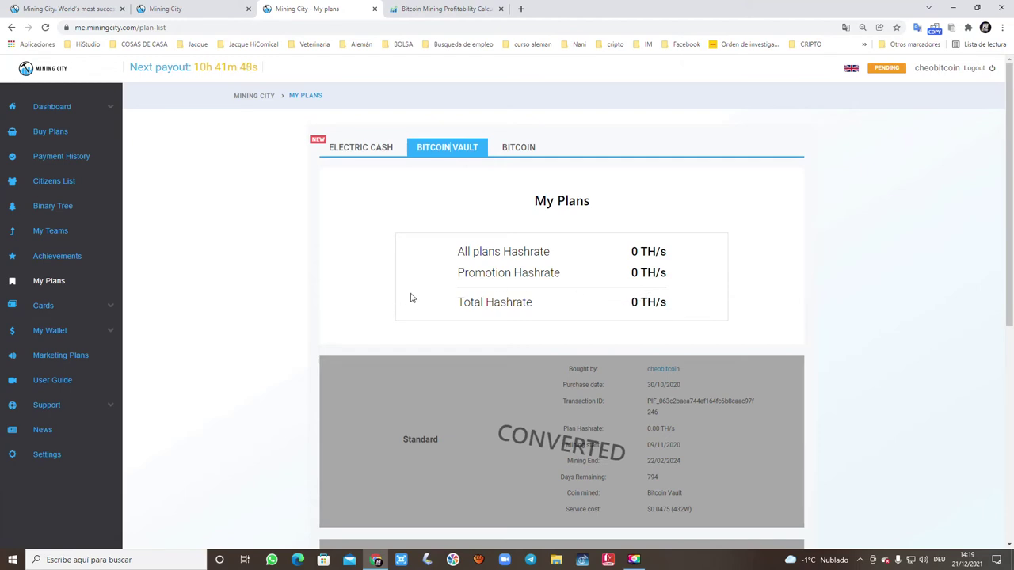
- View the New Card offer, and open the Bitcoin Vault wallet to examine its general balance and withdrawal form
left_click(44, 306)
left_click(48, 322)
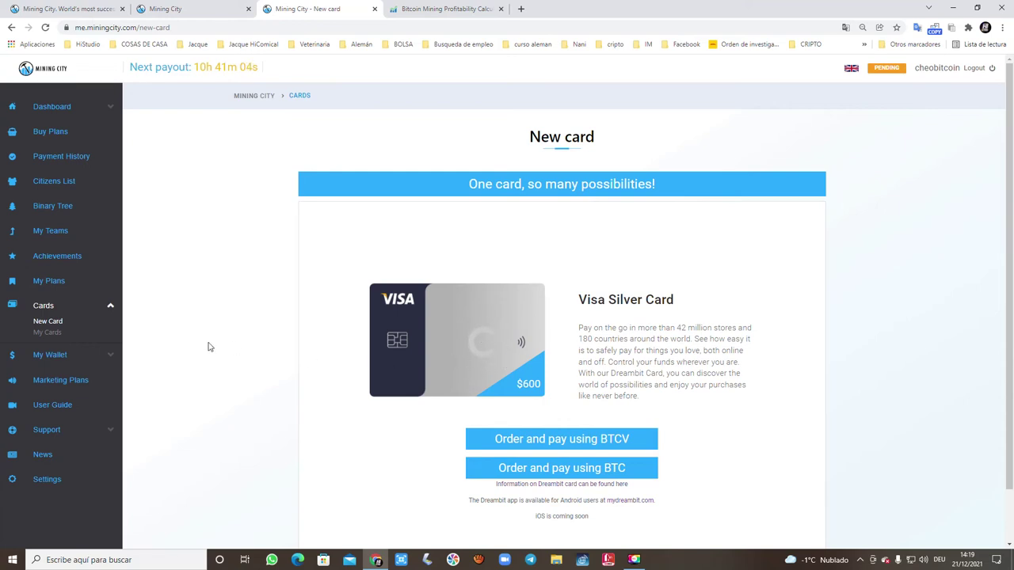
left_click(70, 356)
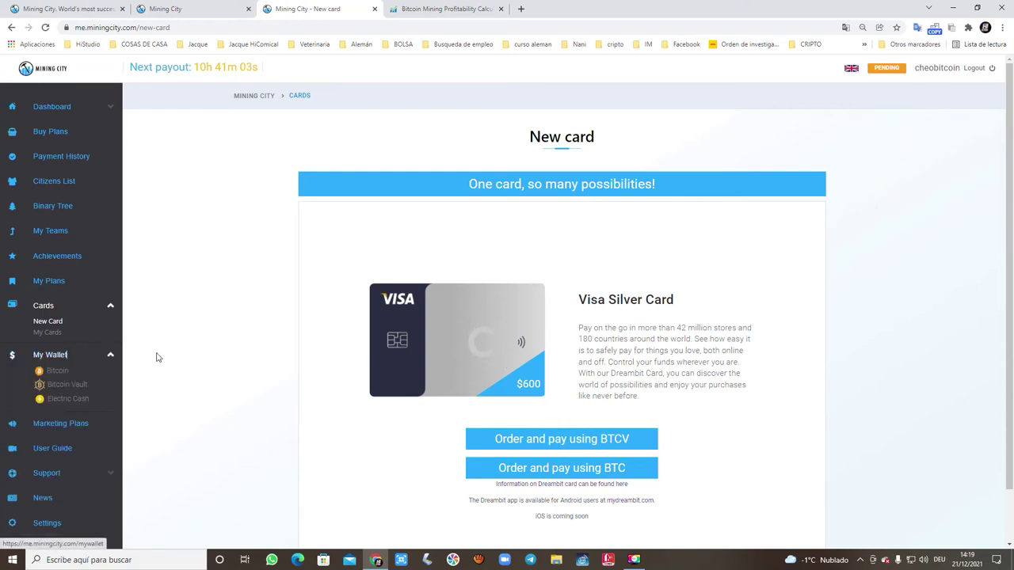
left_click(62, 384)
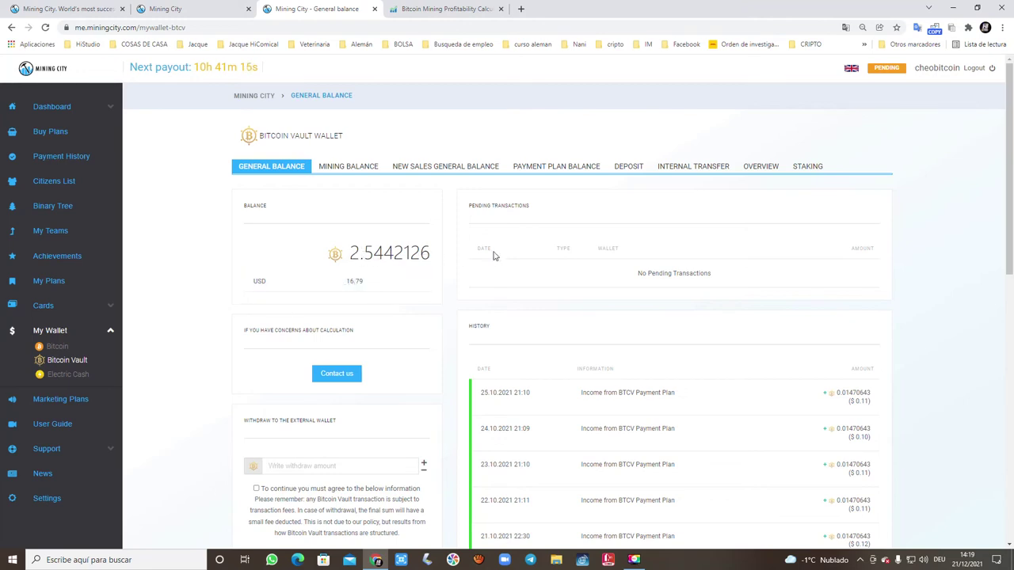
scroll(494, 258, "down", 2)
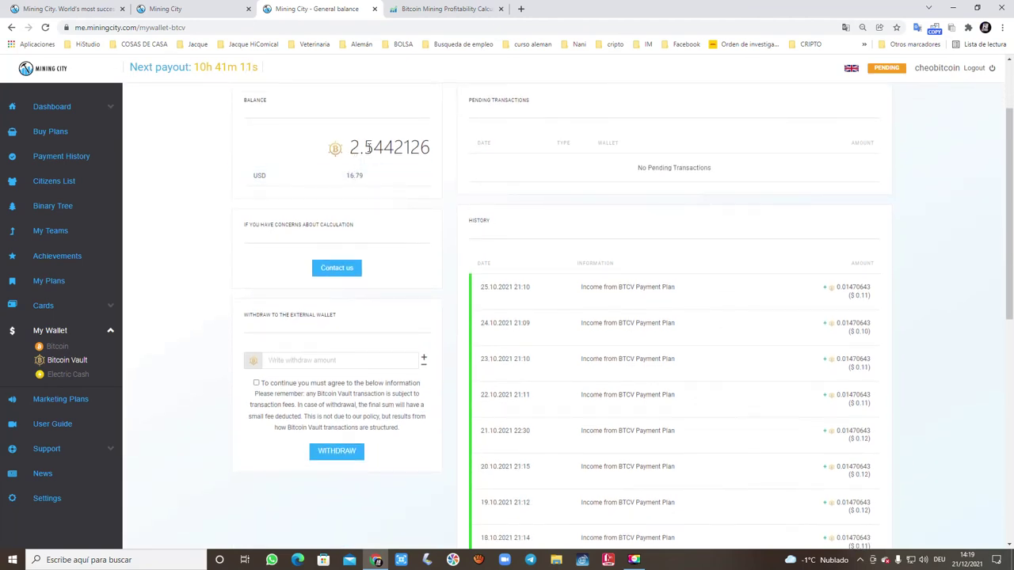
scroll(336, 317, "down", 1)
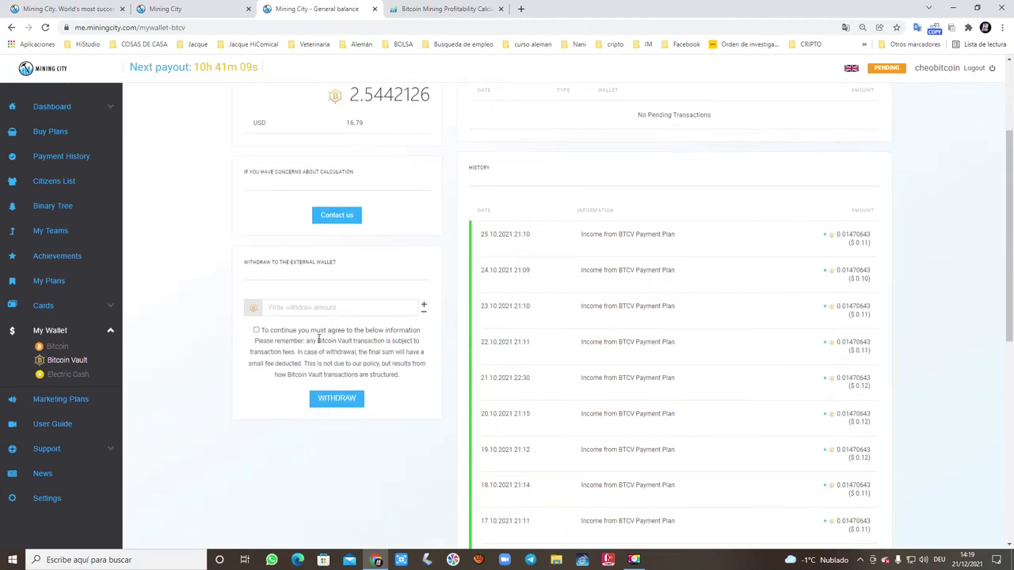
- Set the Bitcoin Vault external withdrawal amount to 0.015 and try to submit it without accepting the transaction terms
left_click(309, 308)
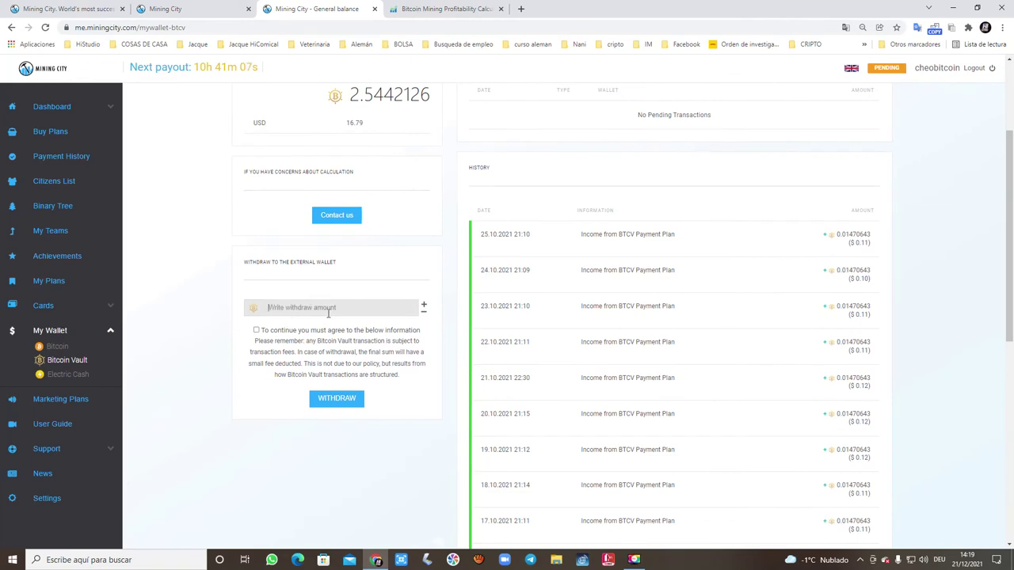
left_click(423, 307)
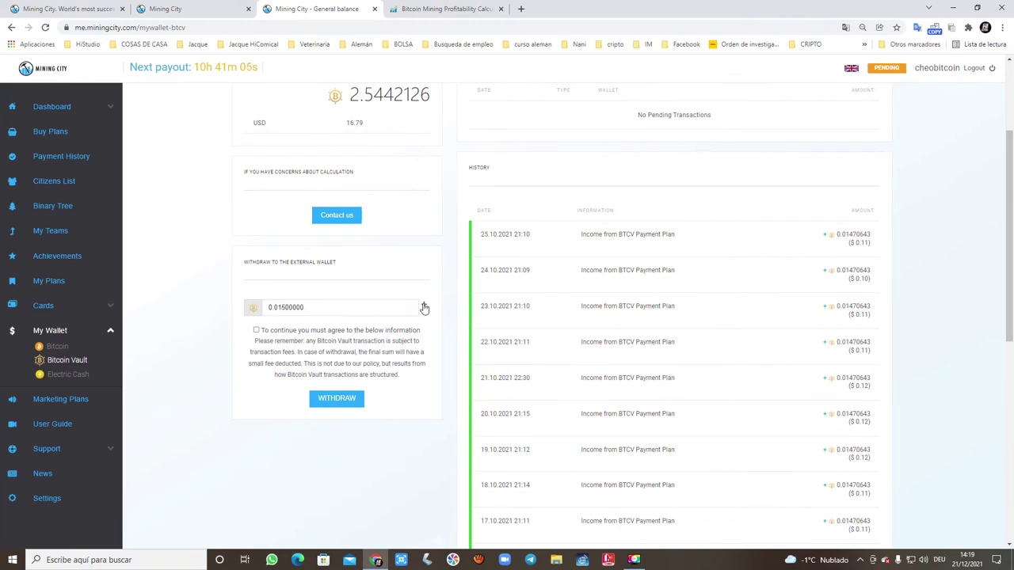
double_click(361, 308)
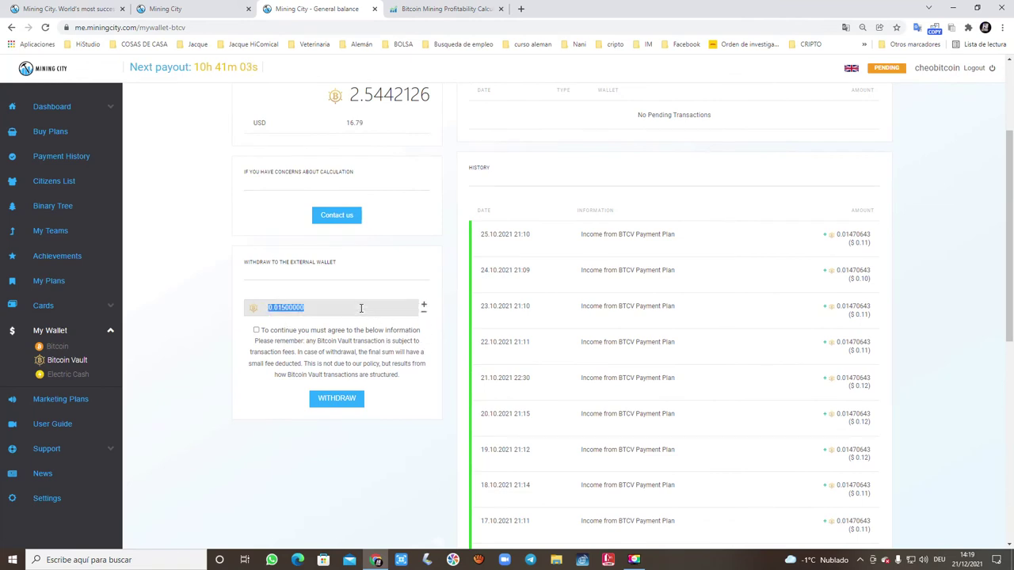
left_click_drag(338, 264, 243, 267)
left_click(399, 256)
scroll(388, 256, "up", 2)
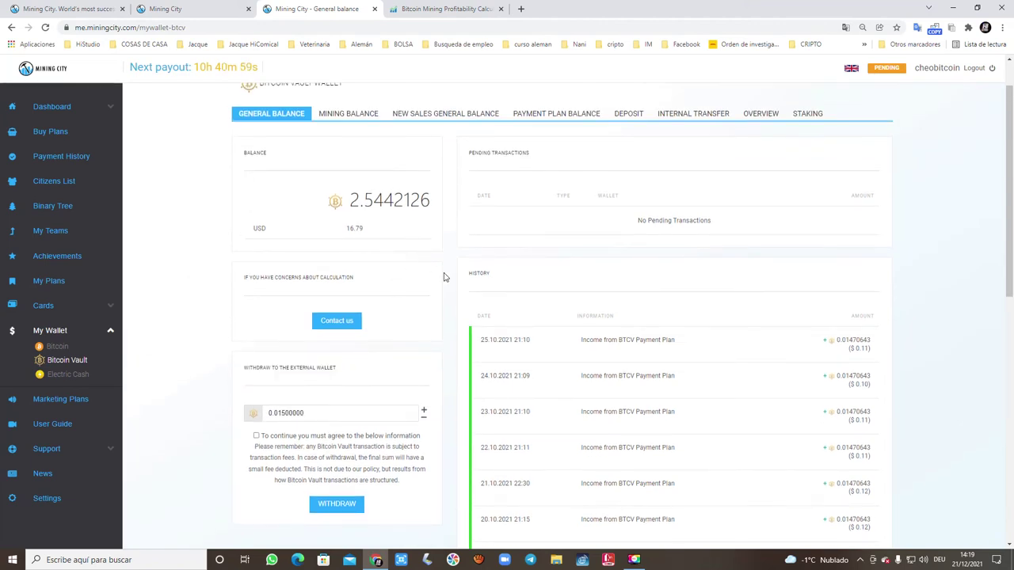
scroll(427, 285, "down", 3)
left_click(353, 294)
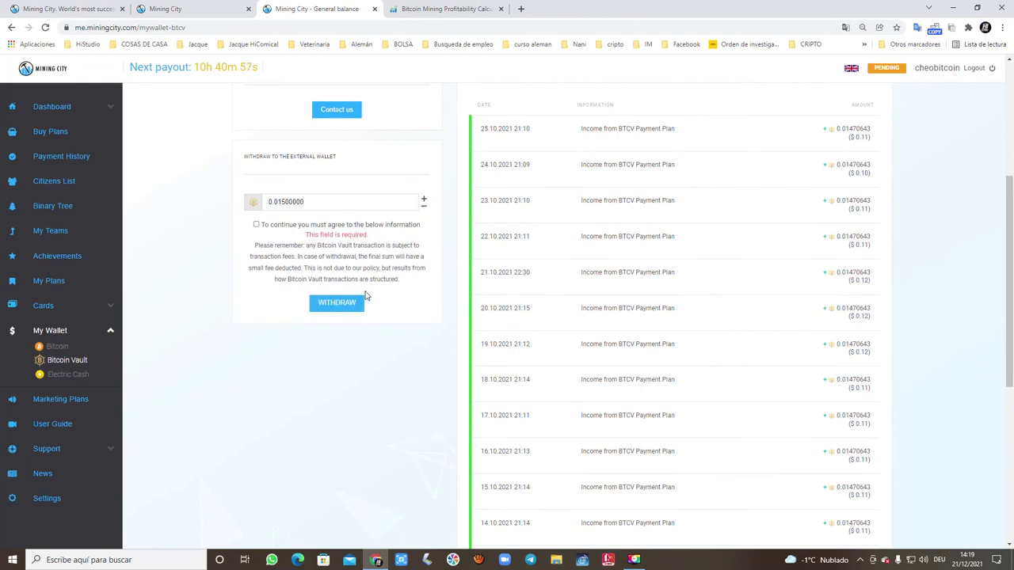
scroll(444, 339, "up", 3)
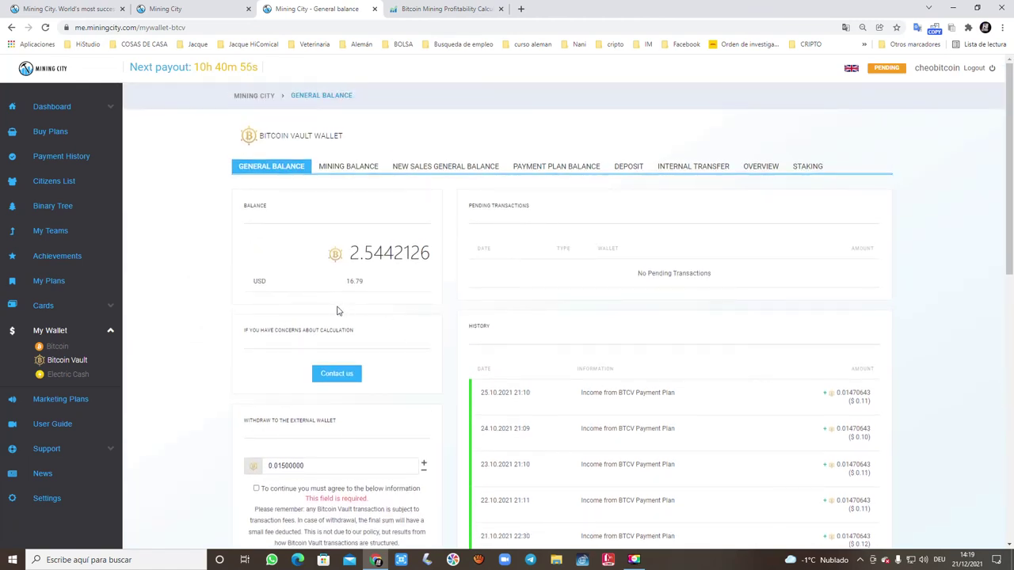
- Review the Bitcoin Vault wallet's mining, new sales and payment plan balances, including the payment plan income history
left_click(351, 171)
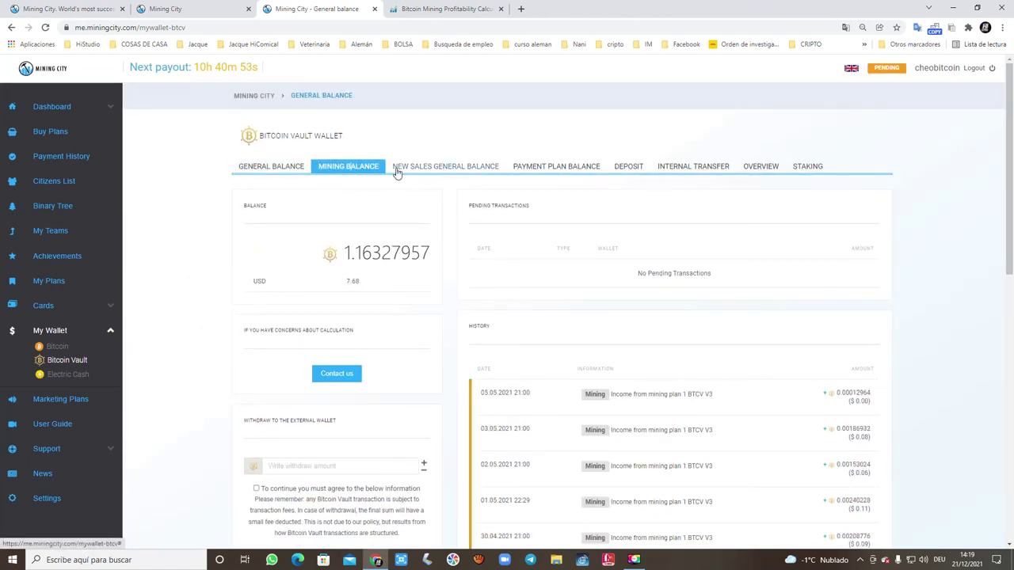
left_click(443, 169)
scroll(584, 328, "down", 1)
scroll(574, 317, "up", 1)
left_click(565, 167)
scroll(638, 481, "down", 4)
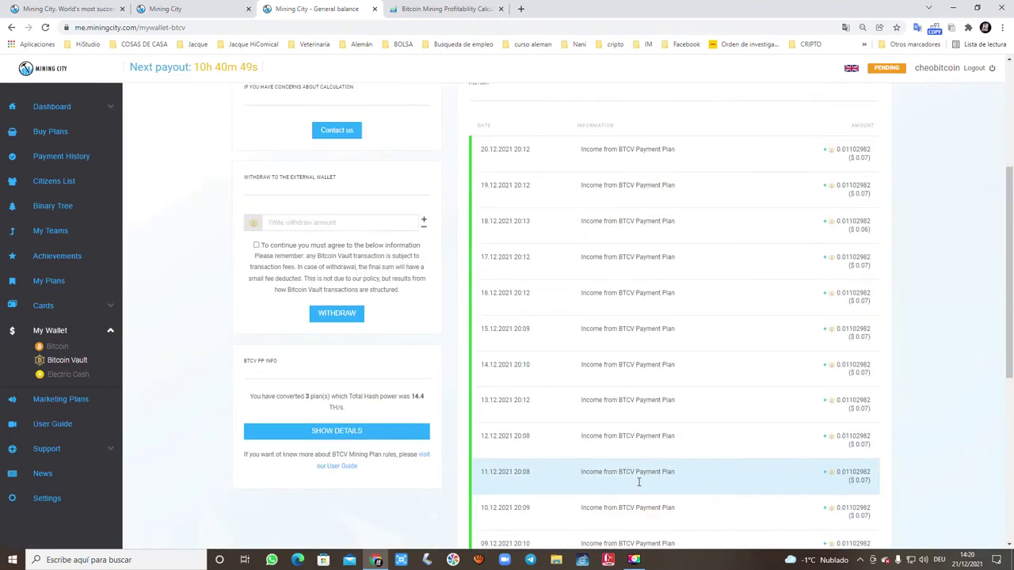
scroll(639, 482, "up", 4)
- Try to request a Bitcoin Vault deposit, and review the wallet's internal transfer options and earnings overview
left_click(635, 117)
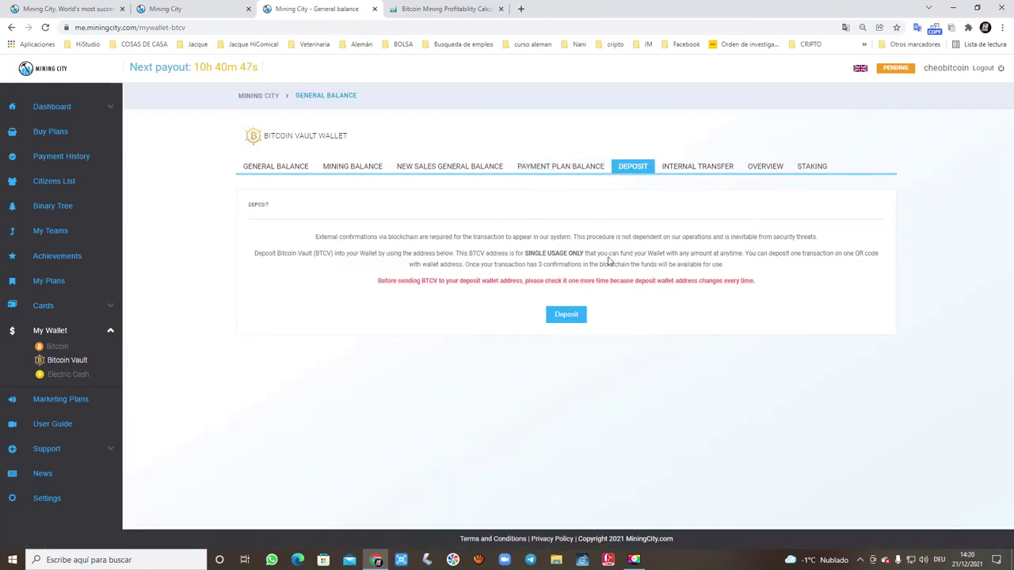
left_click(574, 318)
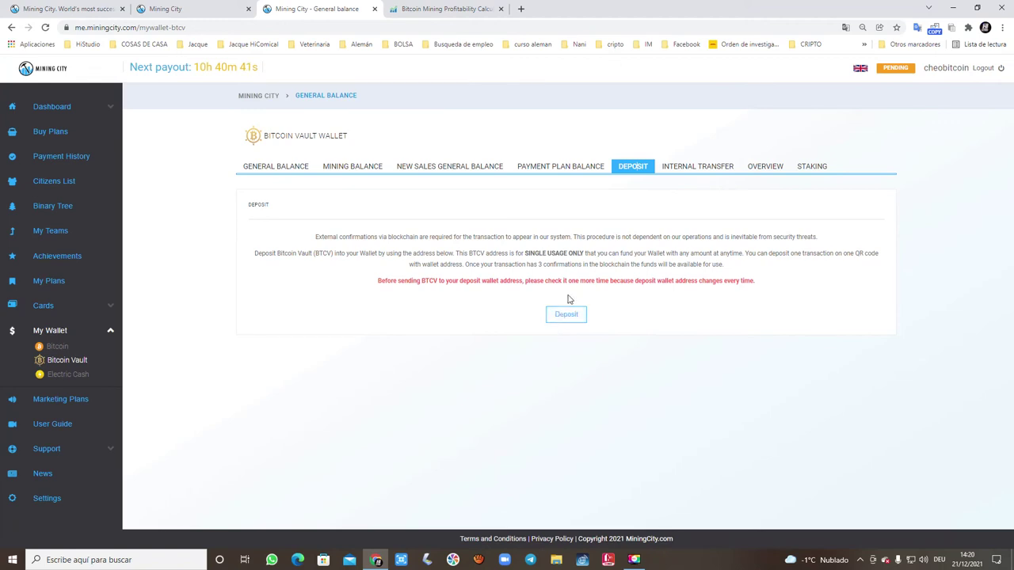
left_click(671, 167)
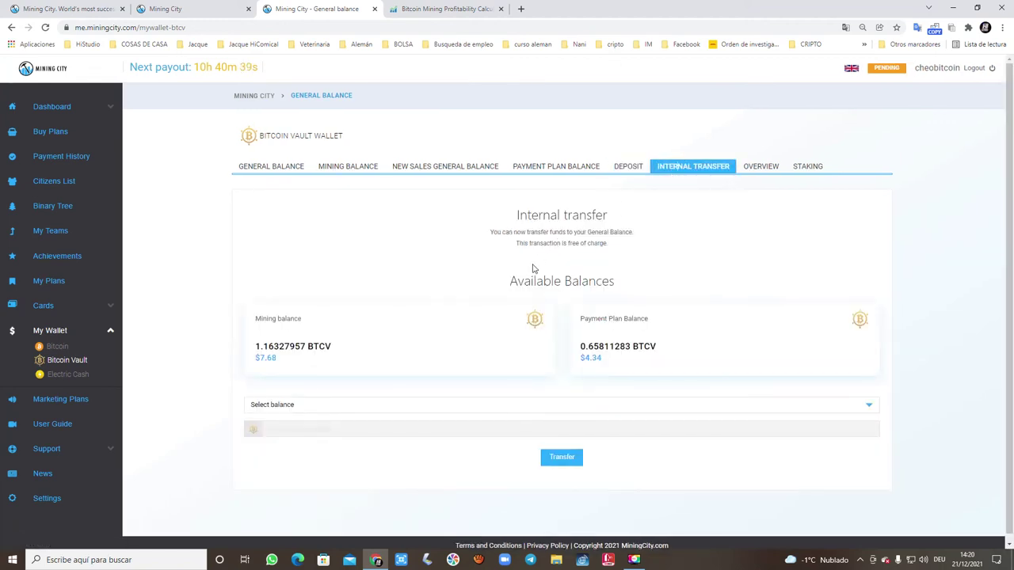
scroll(507, 352, "down", 1)
left_click(753, 161)
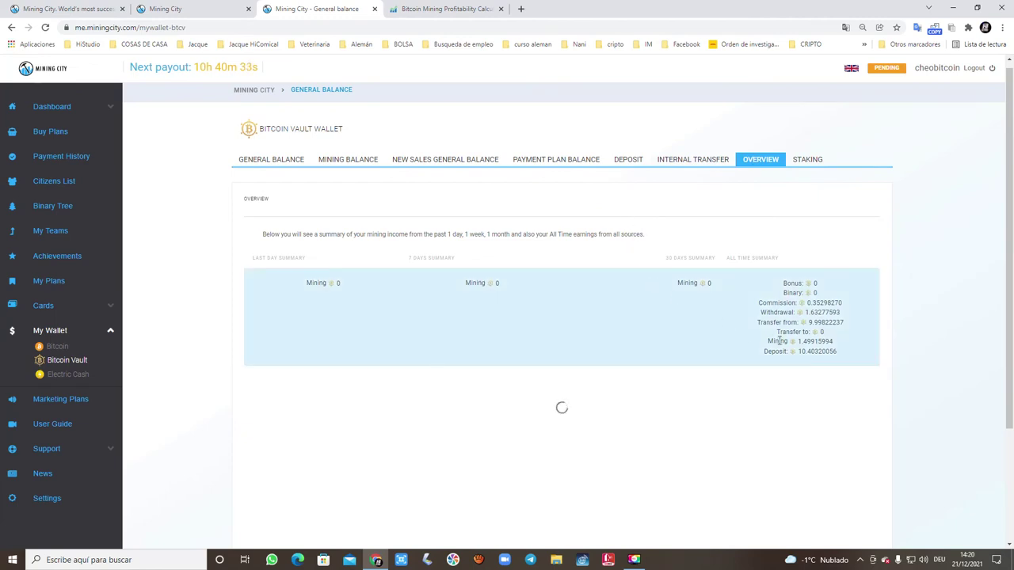
- Examine the Bitcoin Vault staking terms and staking form, and return to the withdrawal form in the general balance
left_click(805, 160)
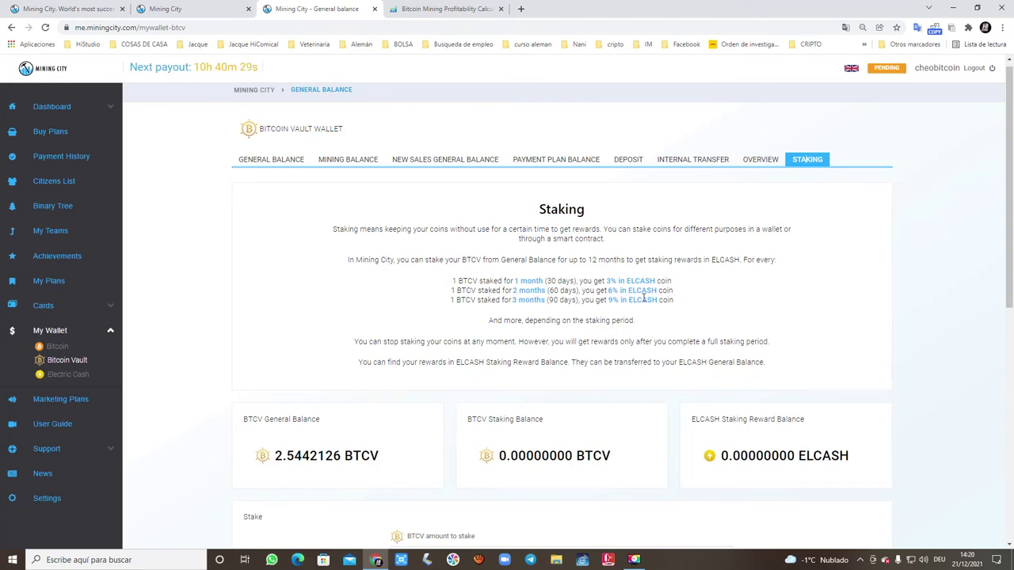
scroll(643, 301, "down", 3)
scroll(641, 308, "down", 2)
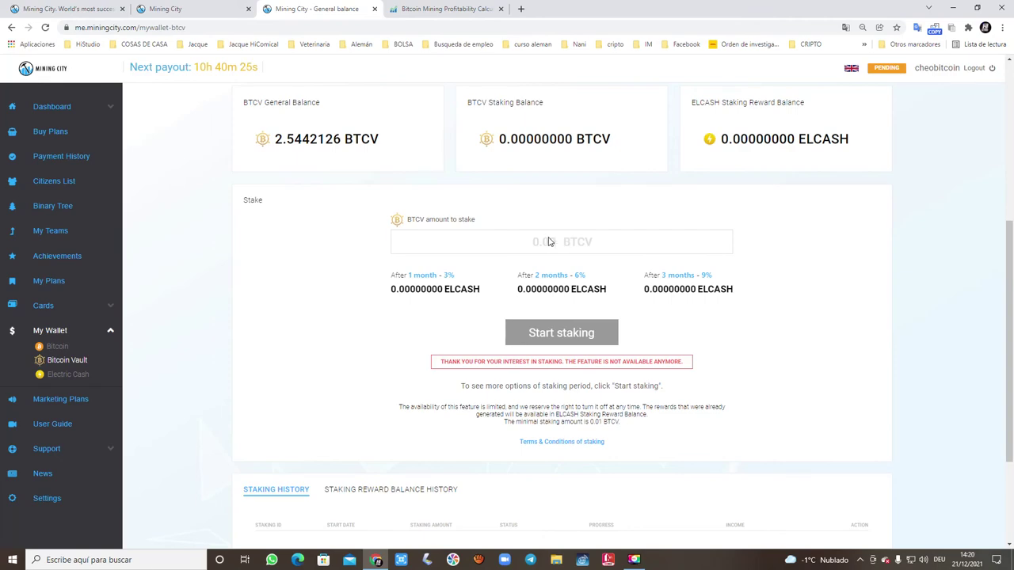
scroll(504, 274, "up", 5)
left_click(273, 166)
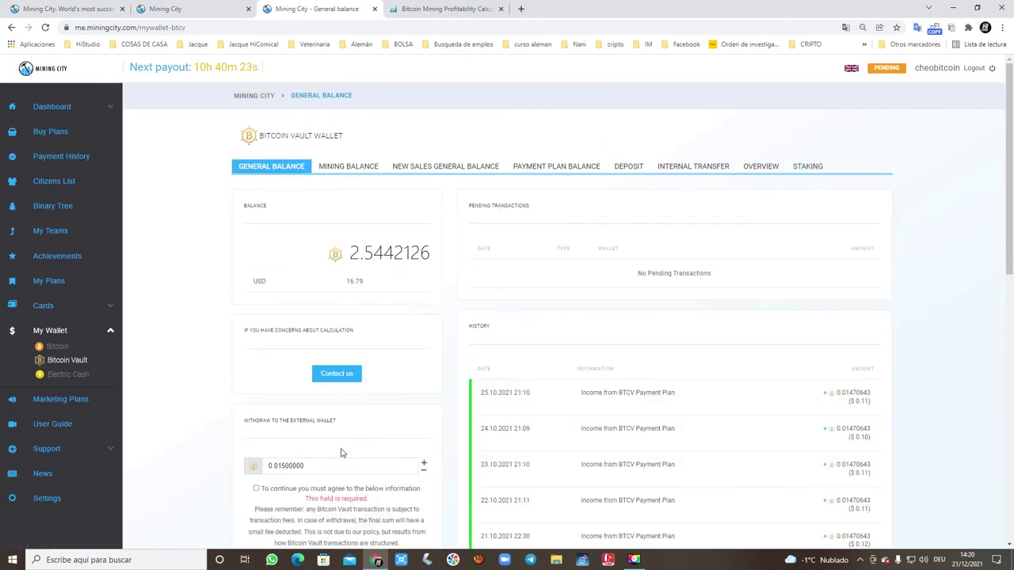
scroll(357, 420, "down", 3)
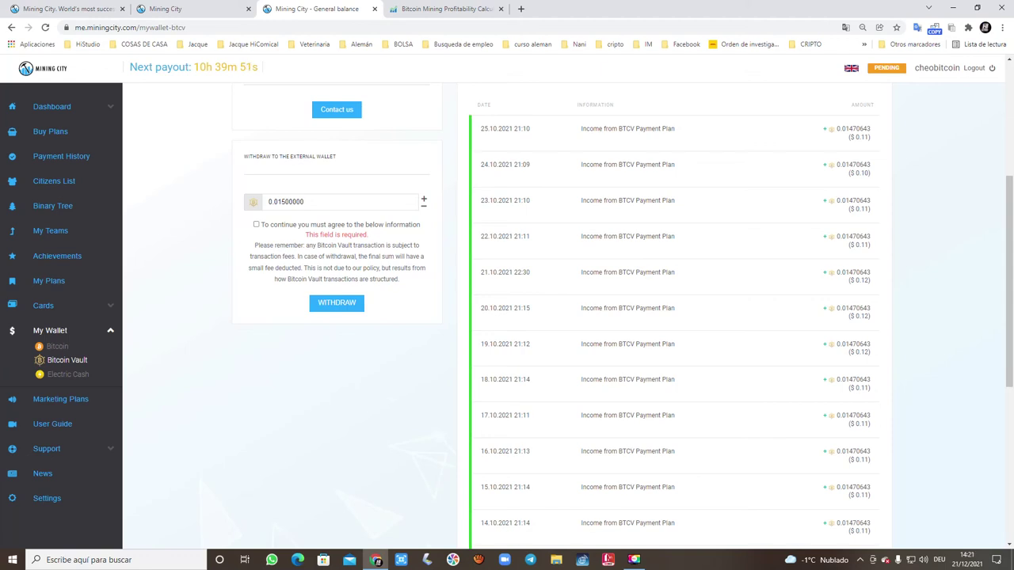
- Open the marketing plans page and close the browser tabs holding the Mining City sign-in page and public homepage
left_click(69, 400)
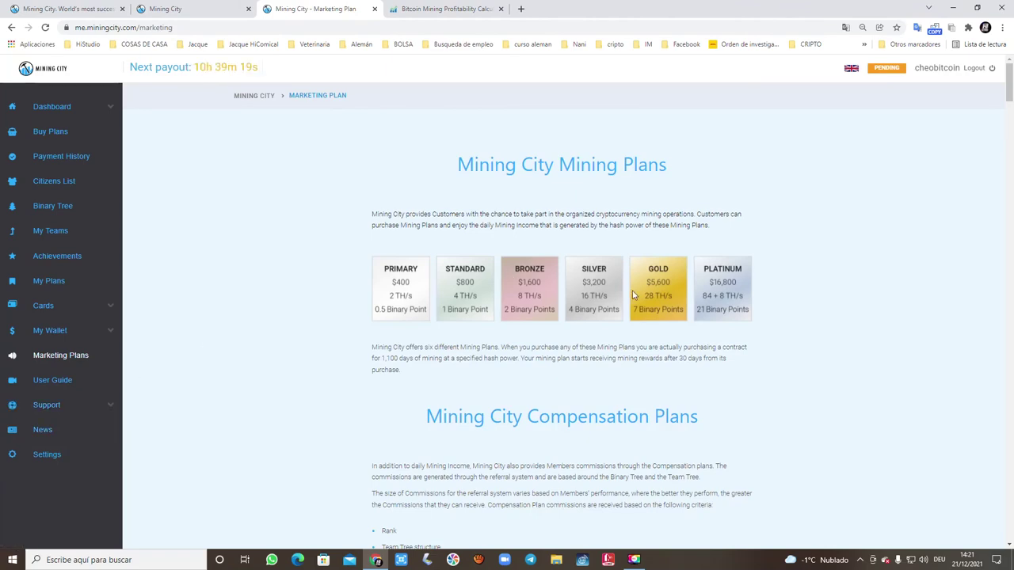
left_click(194, 9)
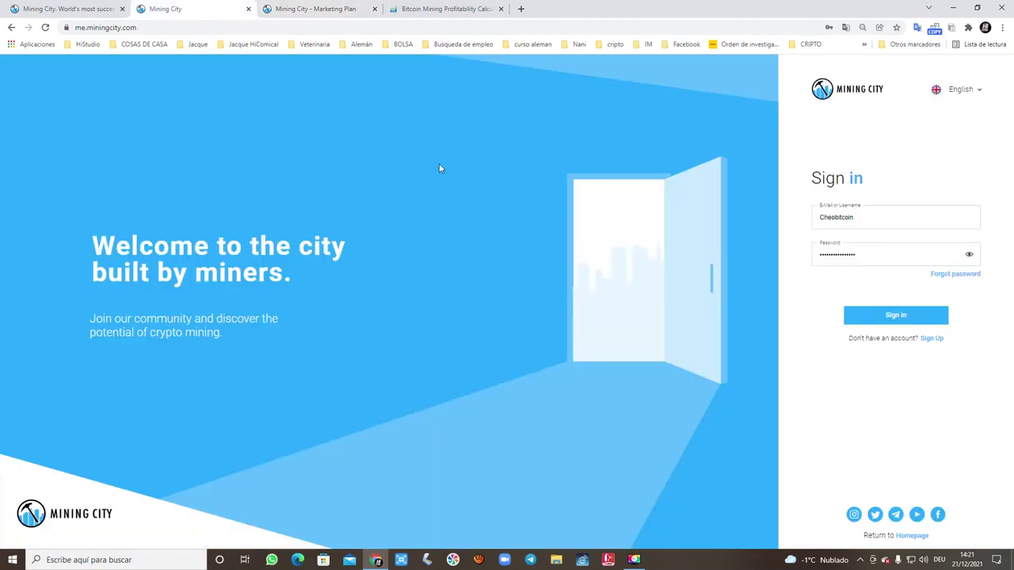
left_click(329, 9)
left_click(90, 8)
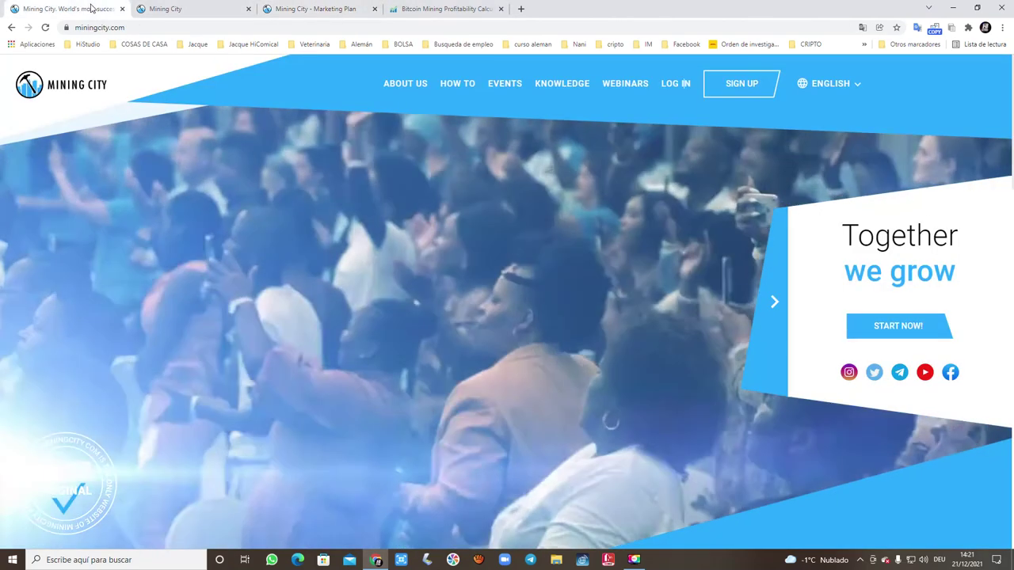
left_click(248, 9)
left_click(122, 9)
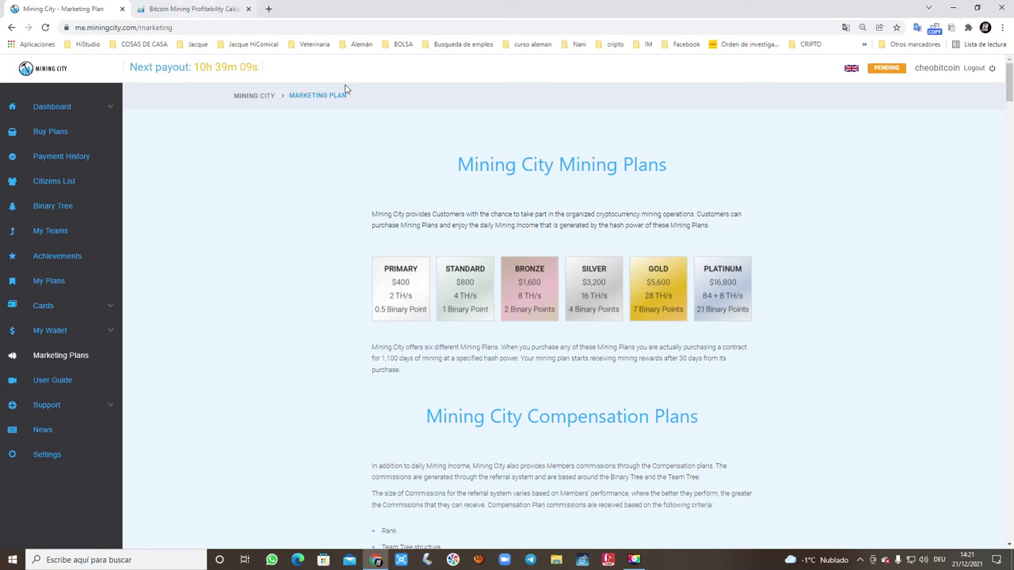
- Open the Buy Plans page in a separate tab and compare its mining plan prices with those on the marketing plan page
right_click(53, 132)
left_click(75, 139)
left_click(186, 8)
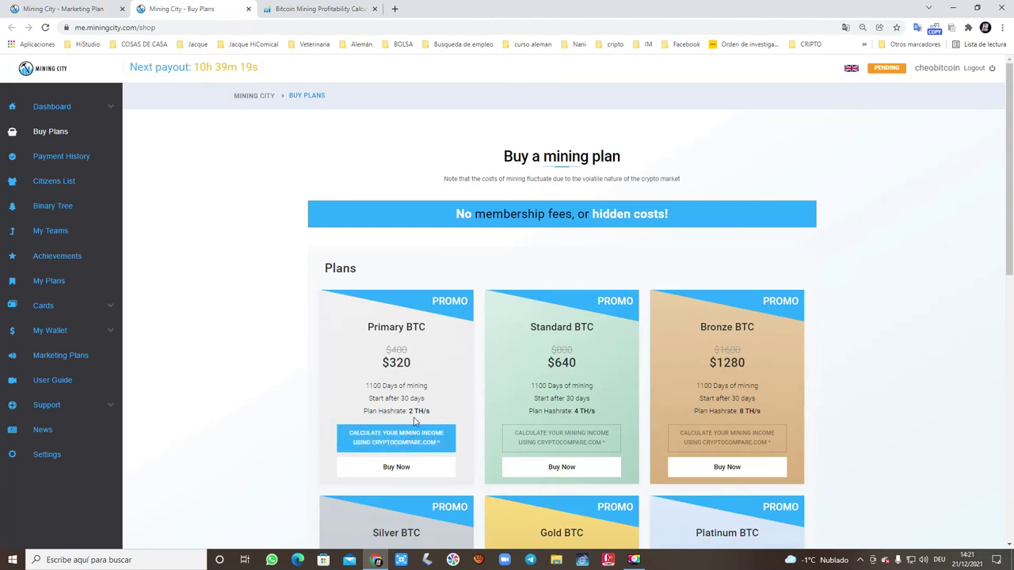
left_click(67, 8)
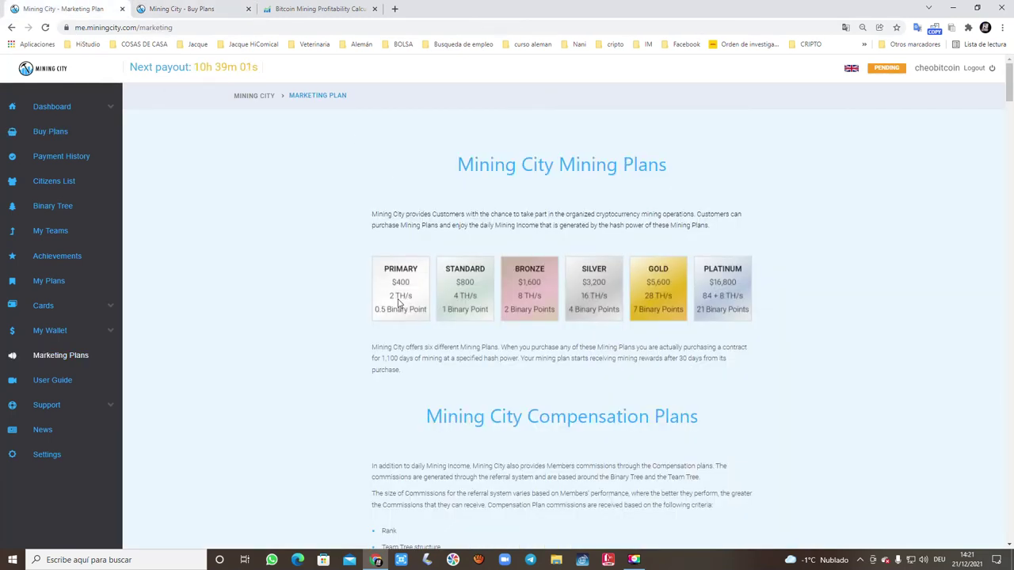
left_click(194, 13)
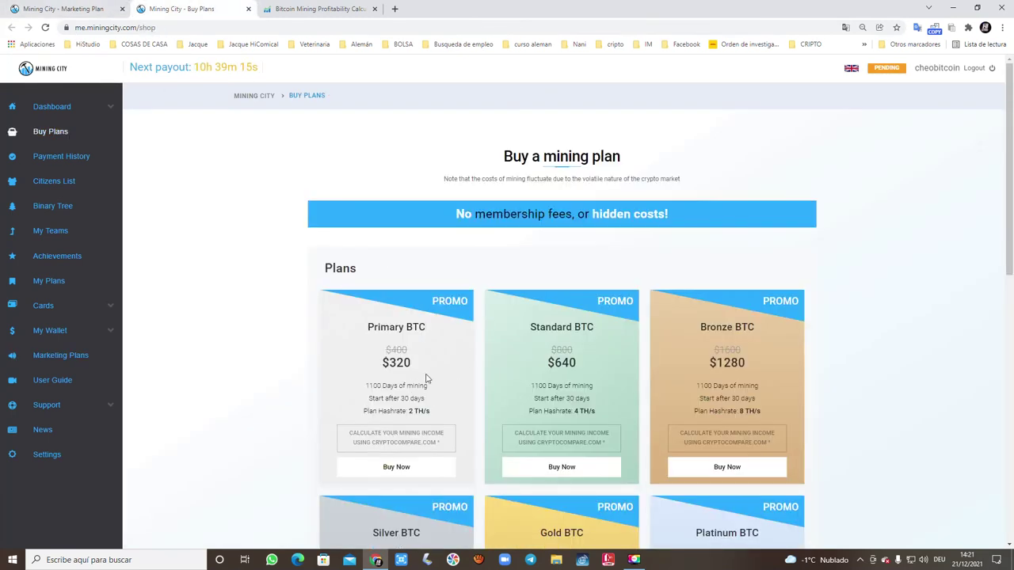
key("ctrl+shift+Tab")
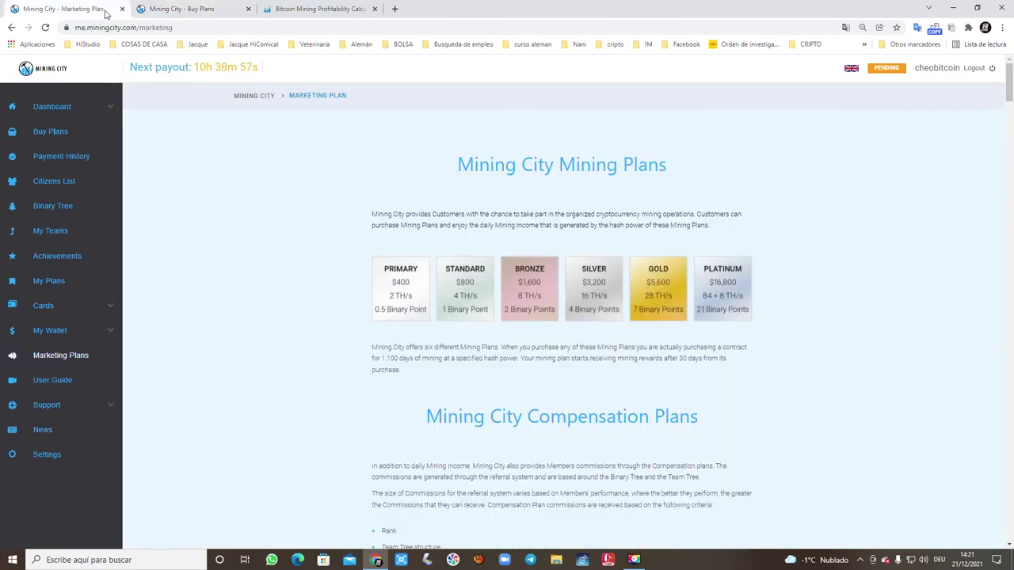
- View the user guide folders and examine the topic categories of the Mining City FAQ
left_click(62, 382)
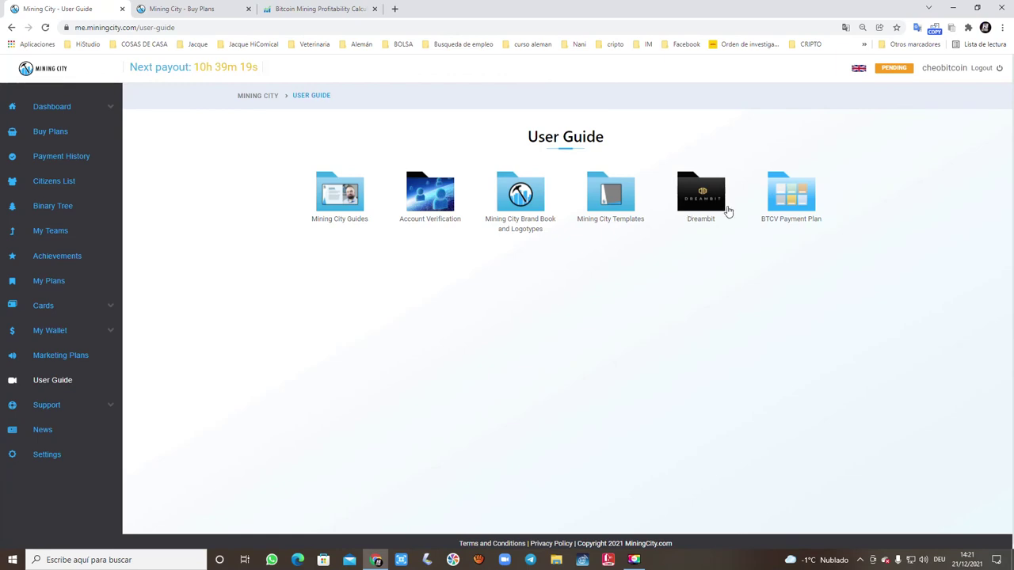
left_click(41, 406)
left_click(53, 421)
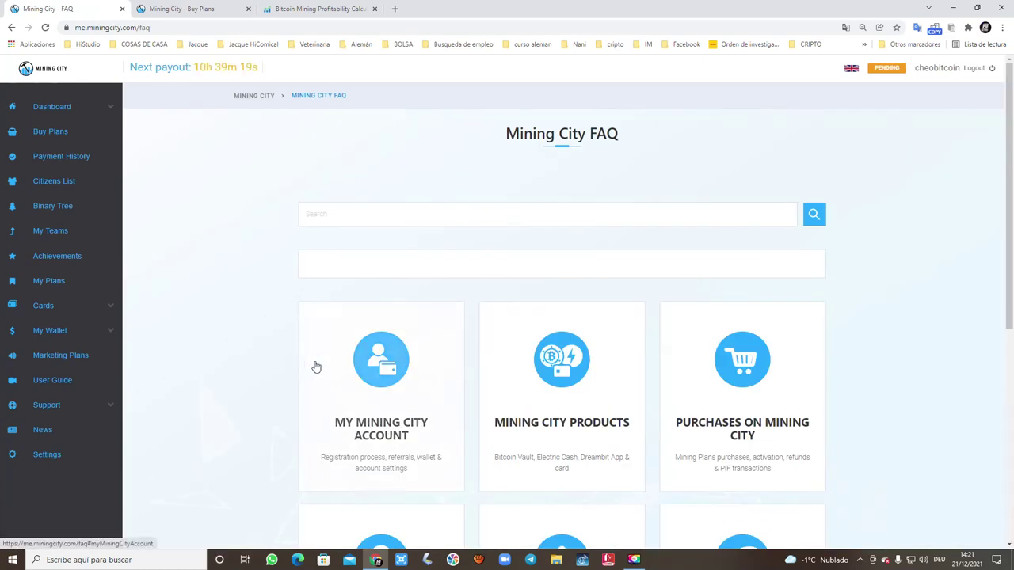
scroll(612, 354, "down", 7)
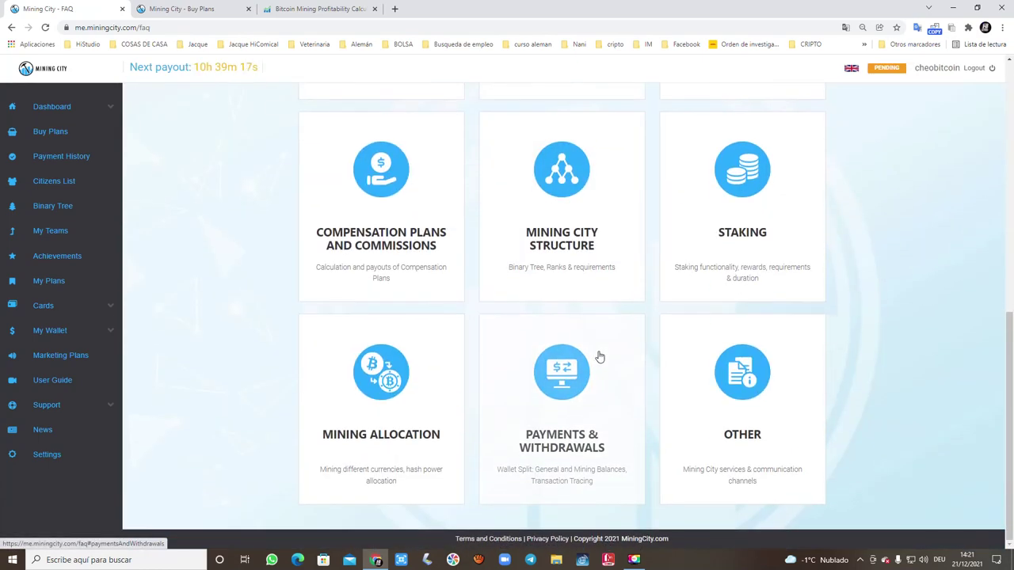
scroll(600, 357, "up", 3)
scroll(596, 355, "up", 3)
scroll(458, 358, "down", 6)
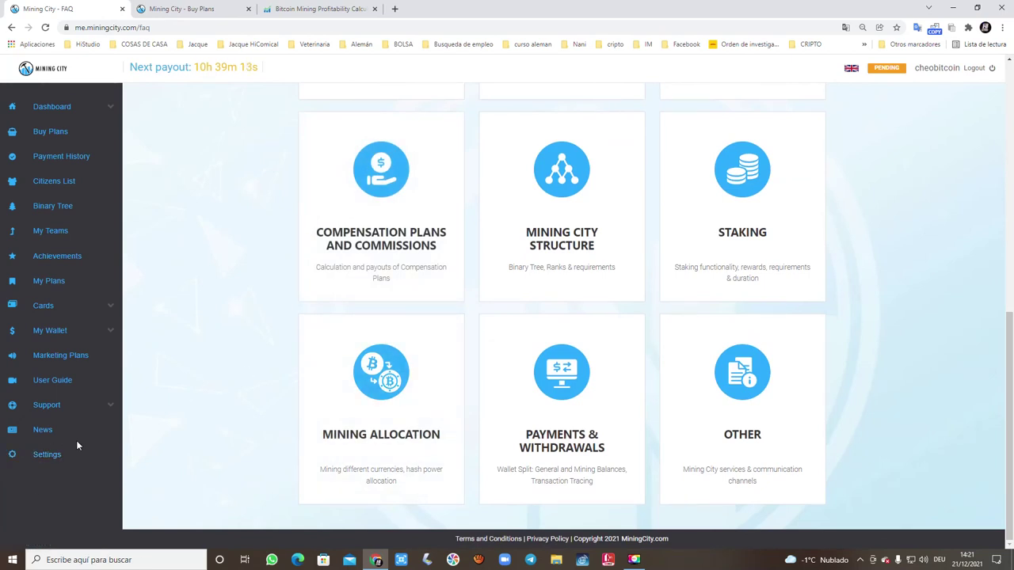
- View the news page and review the wallet addresses and personal details in the account settings
left_click(43, 431)
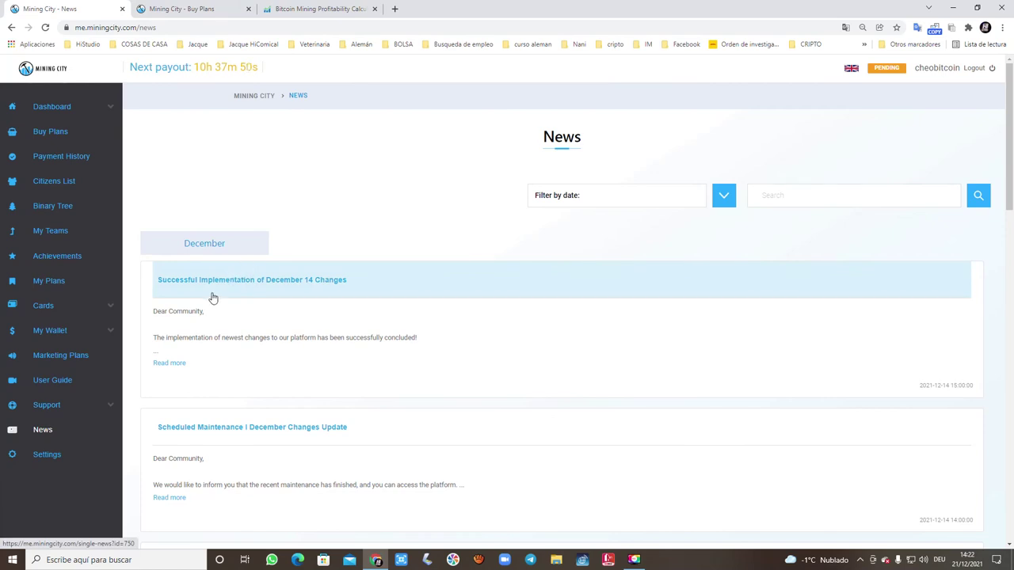
left_click(47, 454)
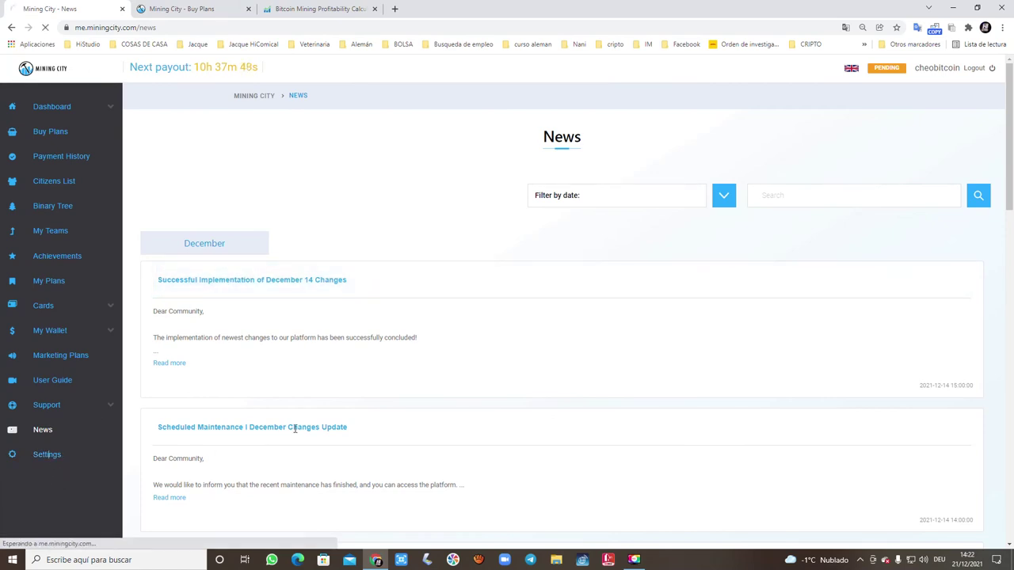
scroll(498, 361, "down", 3)
scroll(494, 377, "down", 3)
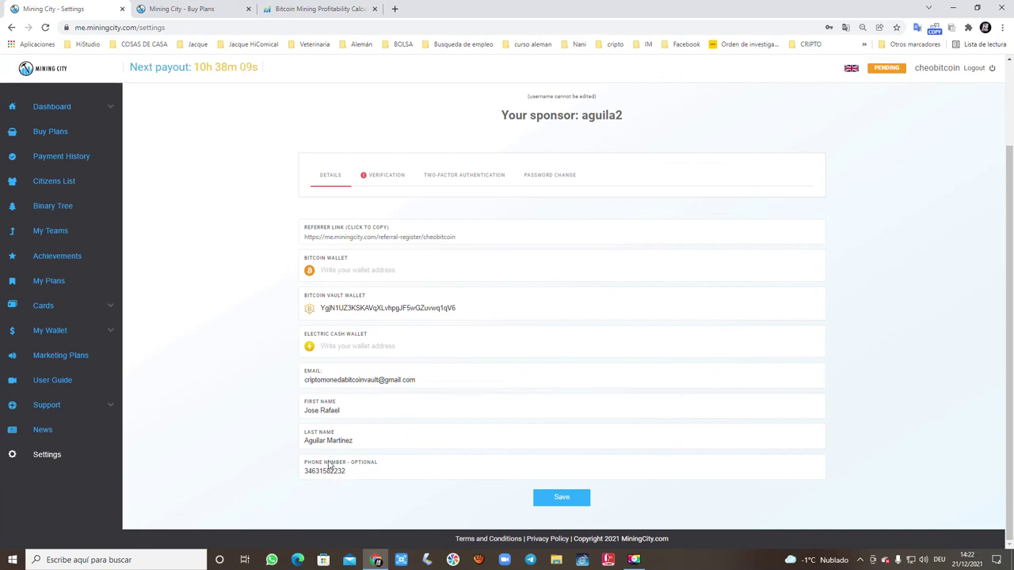
- Copy the account's referrer link from the settings details
scroll(328, 366, "up", 1)
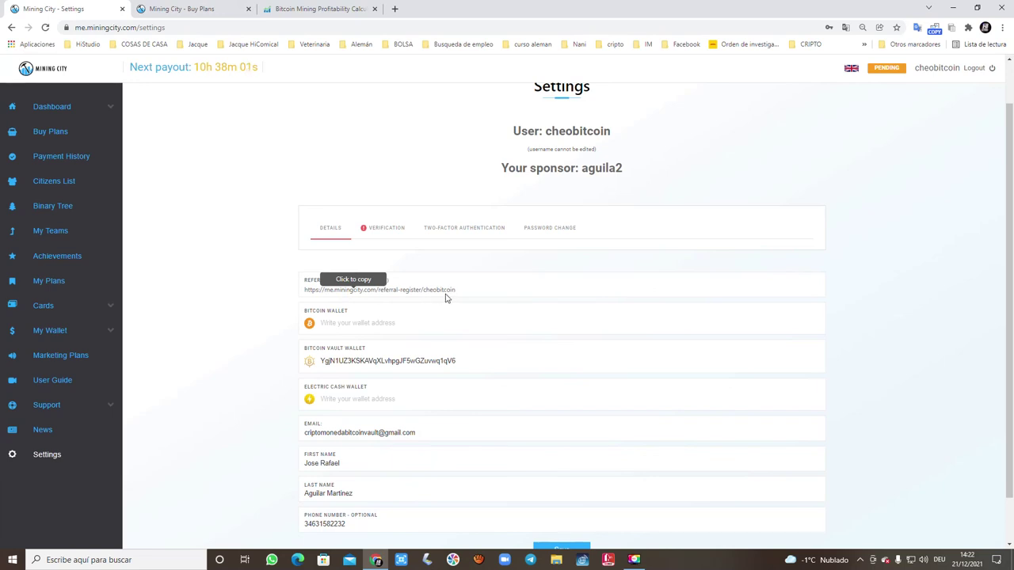
double_click(396, 290)
left_click(398, 290)
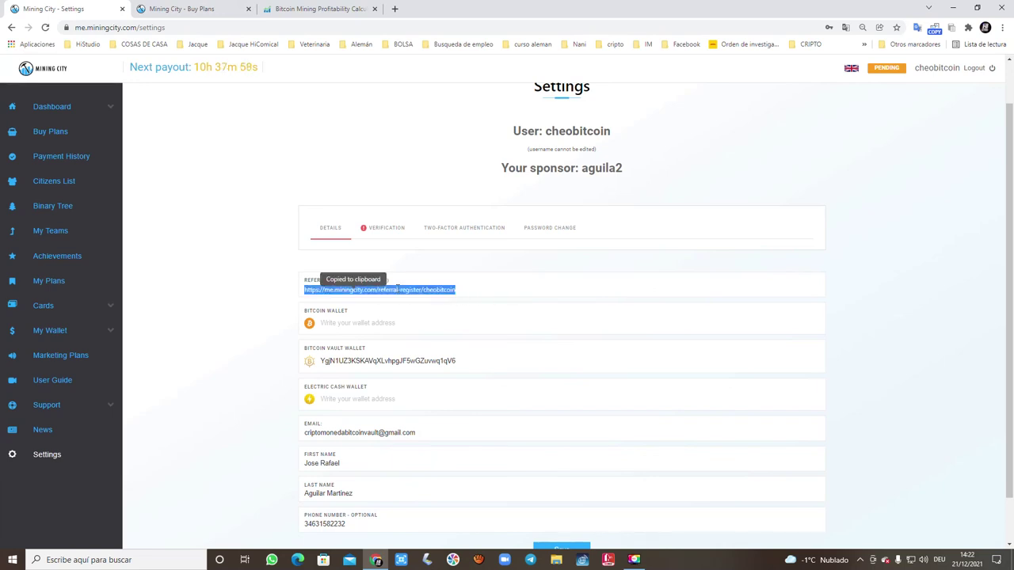
left_click(400, 290)
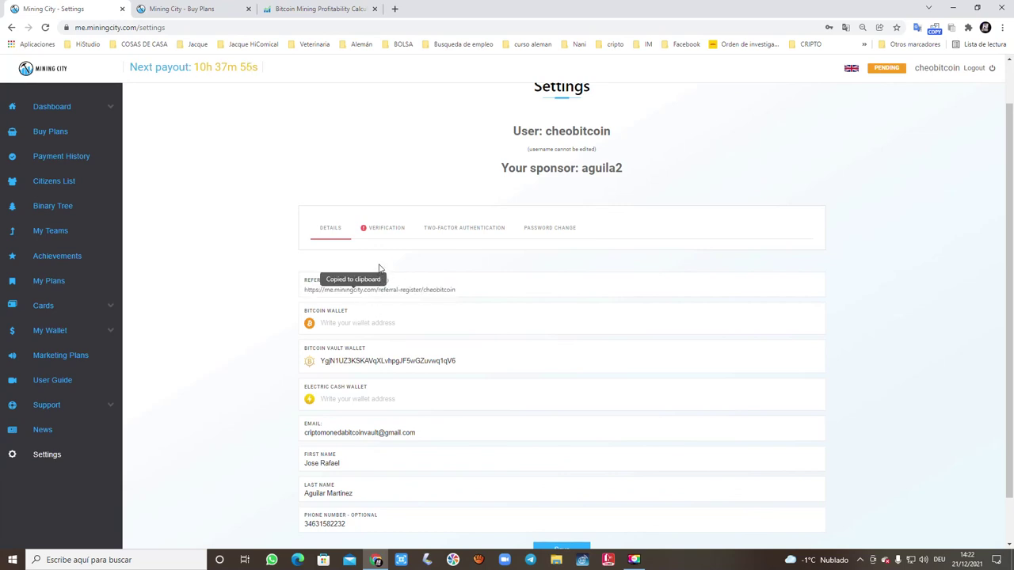
- Review the verification, two-factor authentication and password change sections of the account settings
double_click(378, 230)
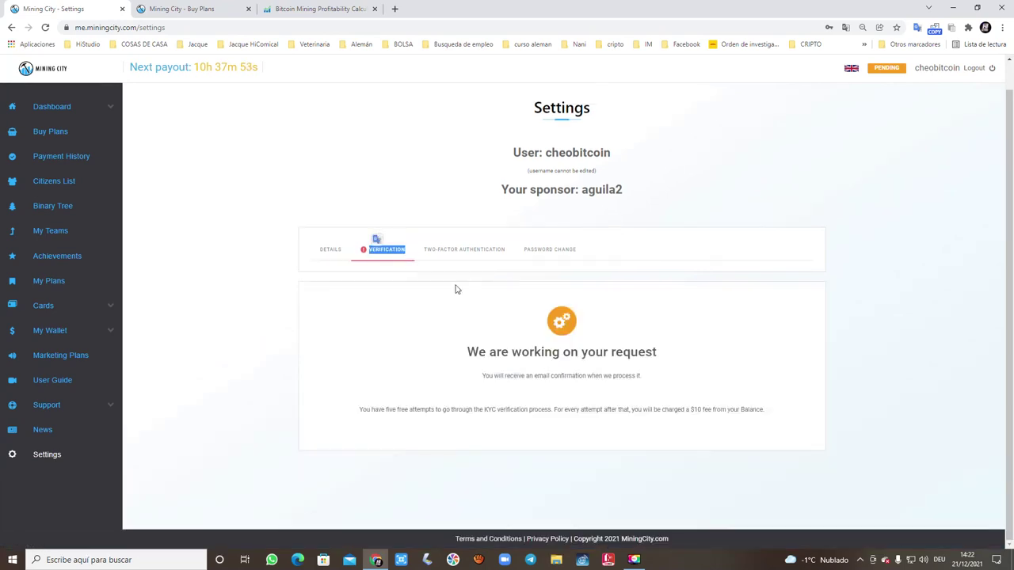
left_click(438, 252)
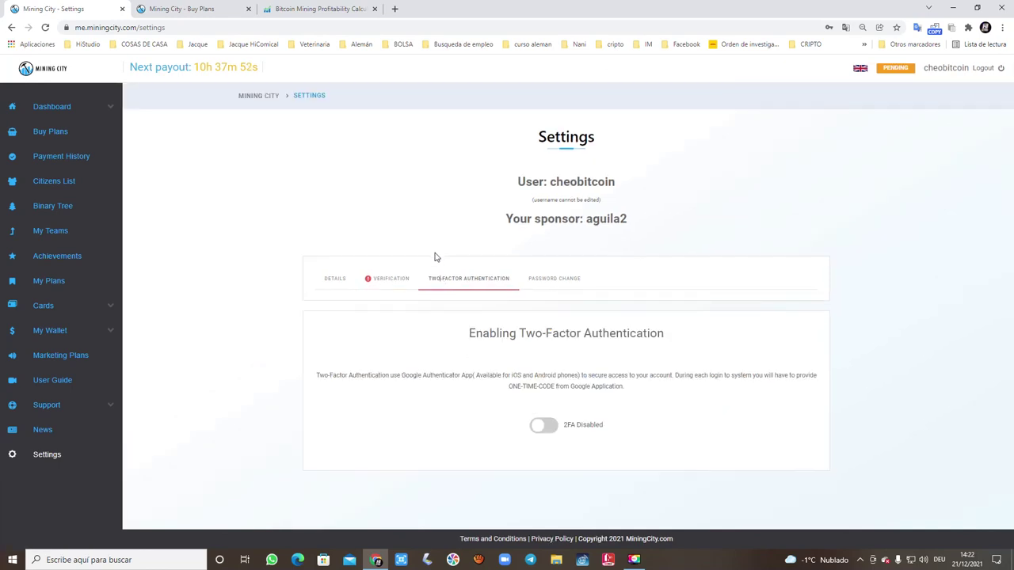
left_click(555, 291)
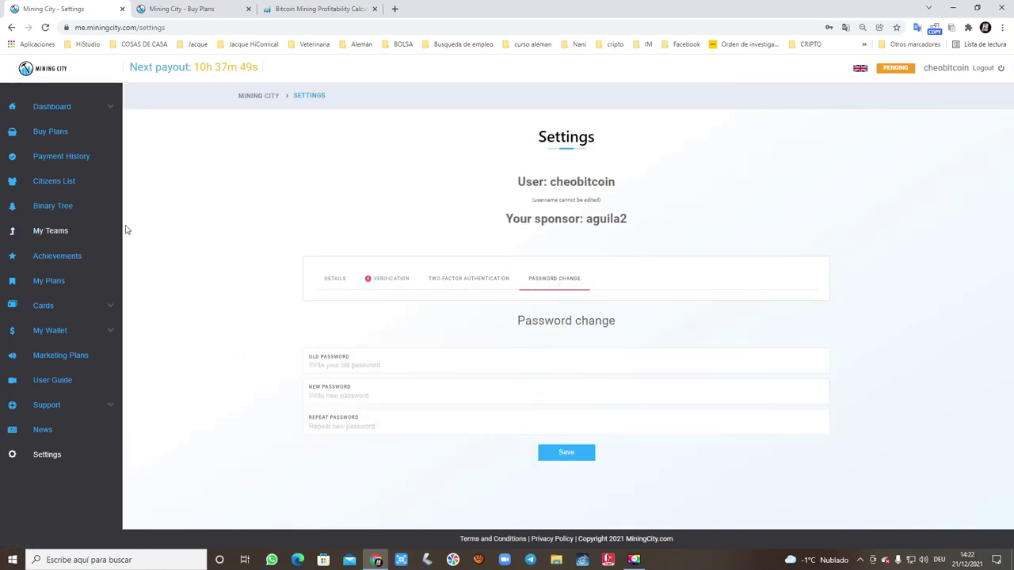
- Return to the dashboard overview, and review the Primary to Platinum BTC plans offered for purchase
left_click(73, 112)
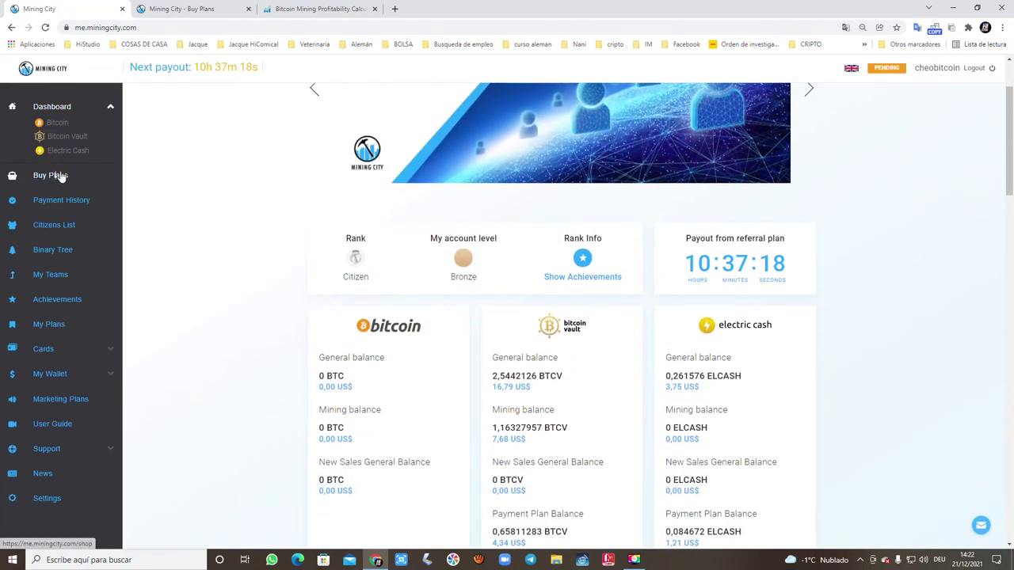
left_click(57, 175)
scroll(776, 381, "down", 3)
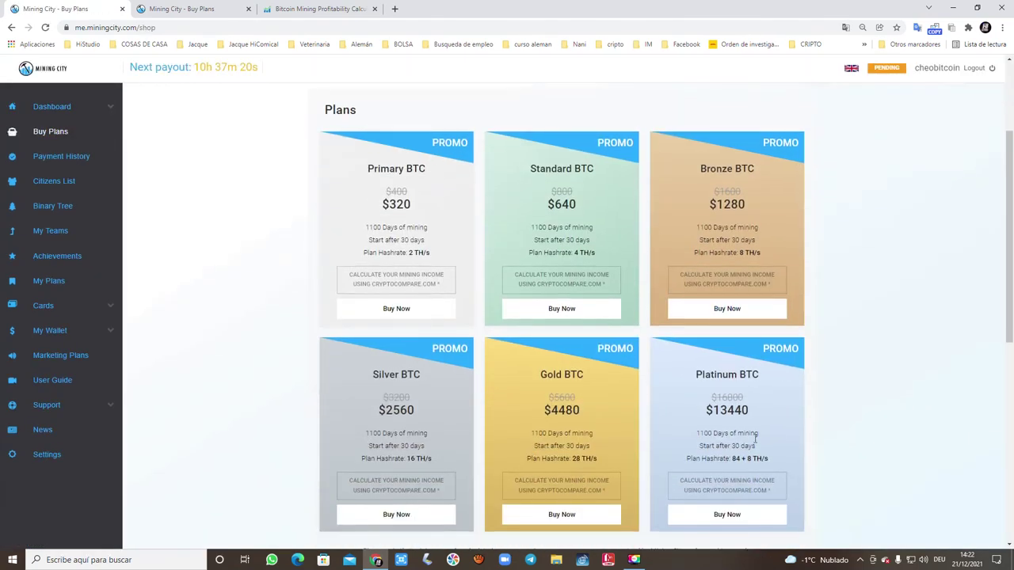